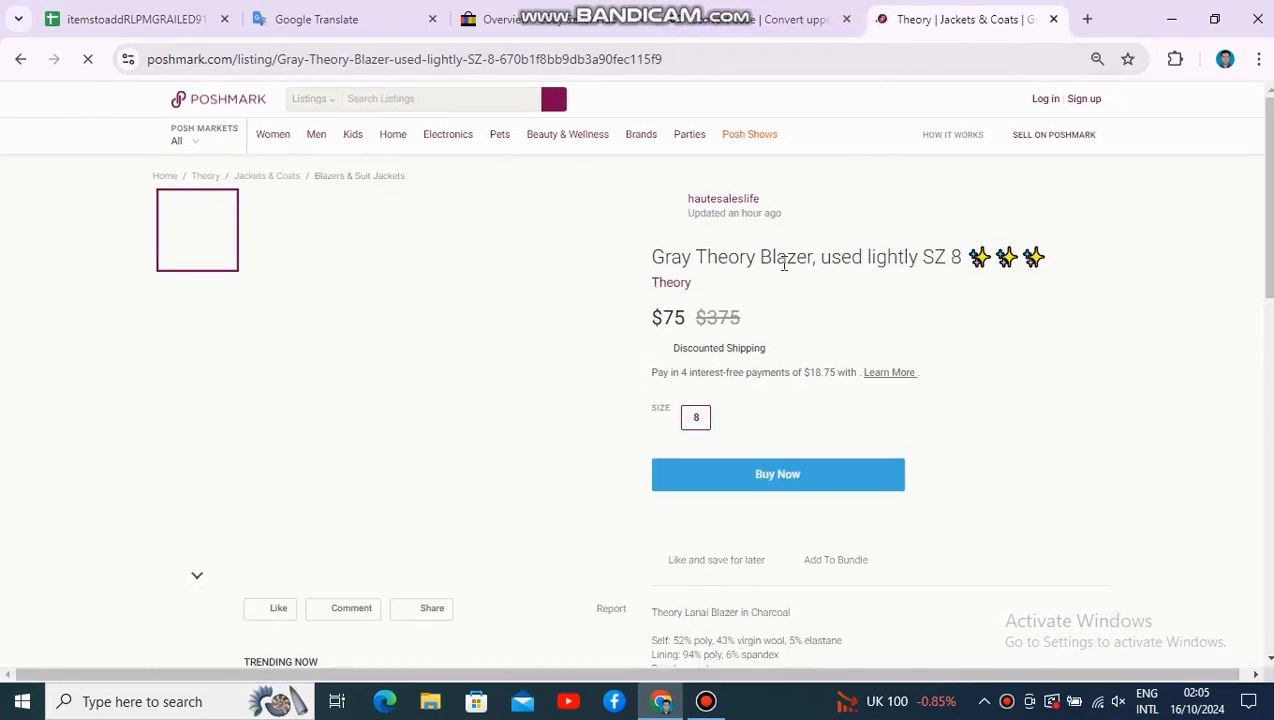
# Step: Copy the Poshmark listing title "Gray Theory Blazer, used lightly SZ 8 ✨✨✨" into cell B16 of the 100 poshmark sheet
pyautogui.tripleClick(783, 262)
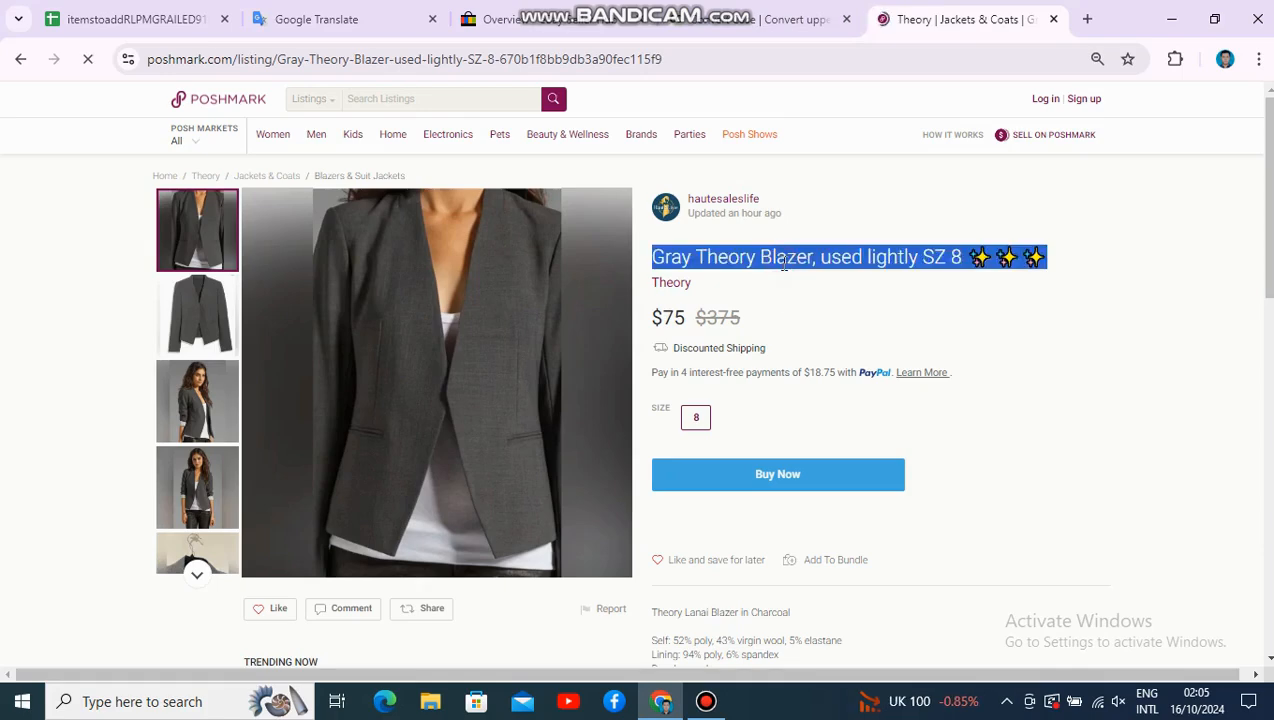
pyautogui.scroll(-5, 764, 365)
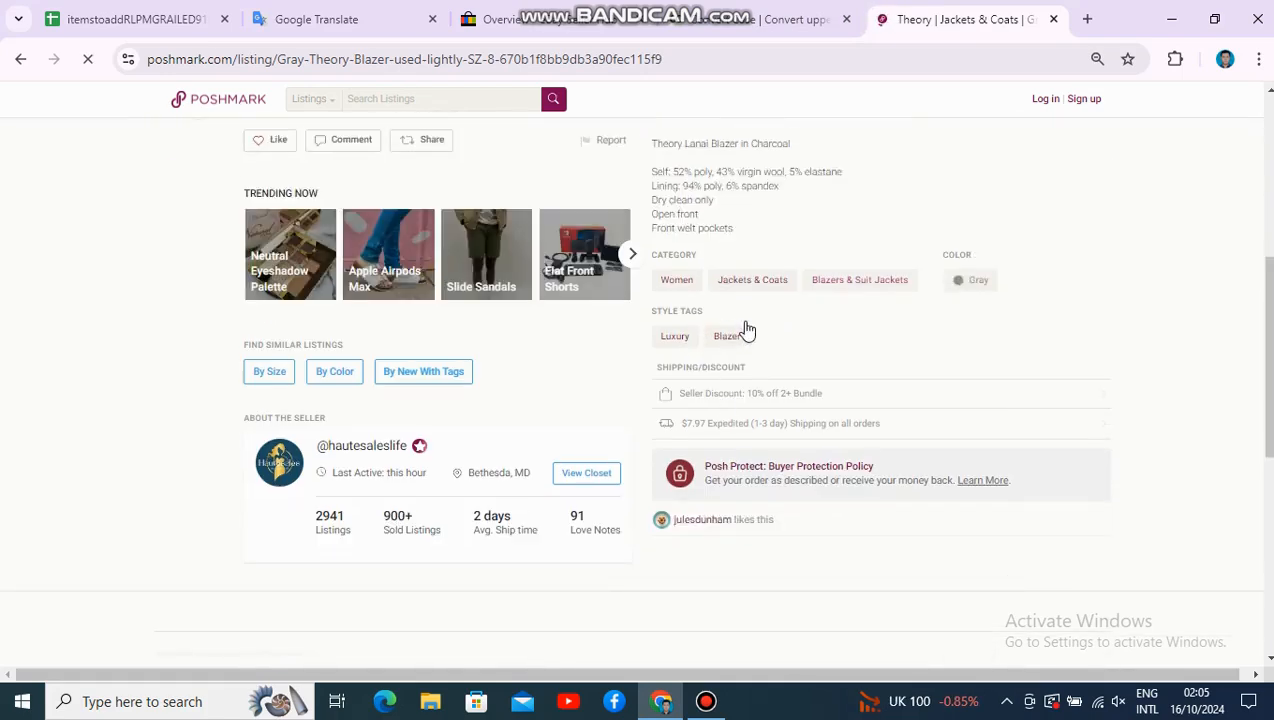
pyautogui.scroll(5, 745, 330)
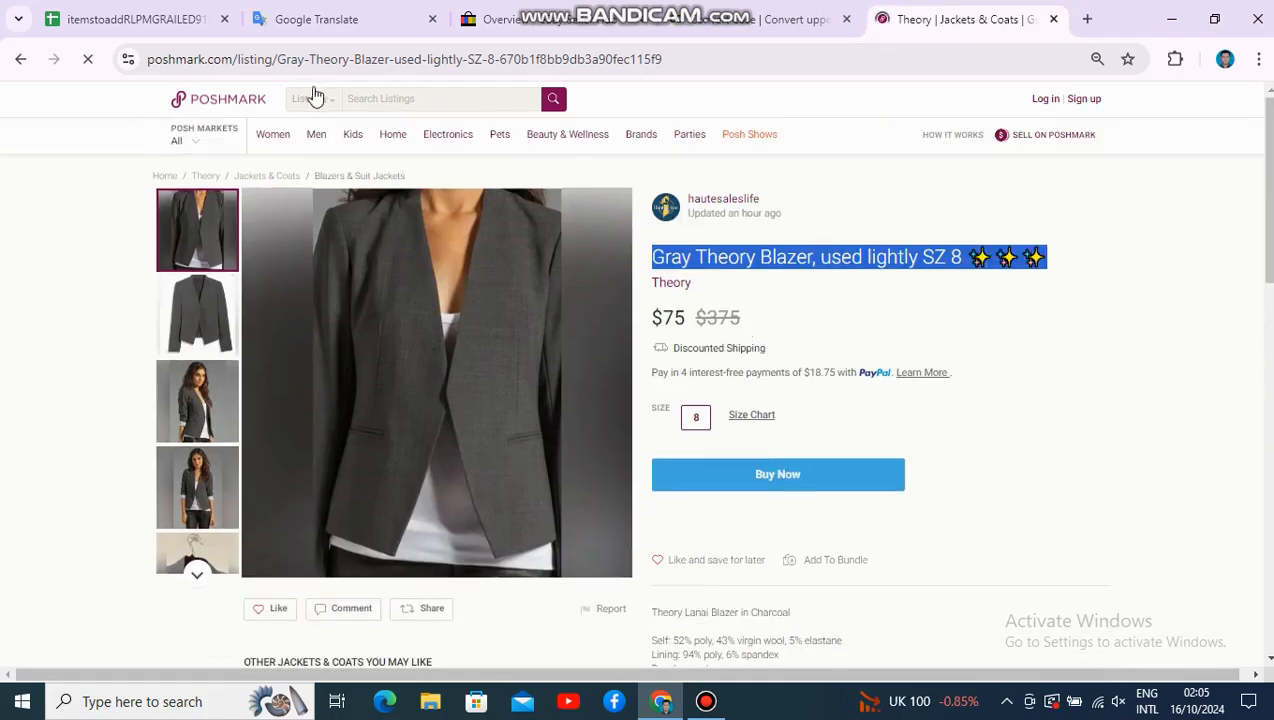
pyautogui.click(160, 12)
pyautogui.click(196, 342)
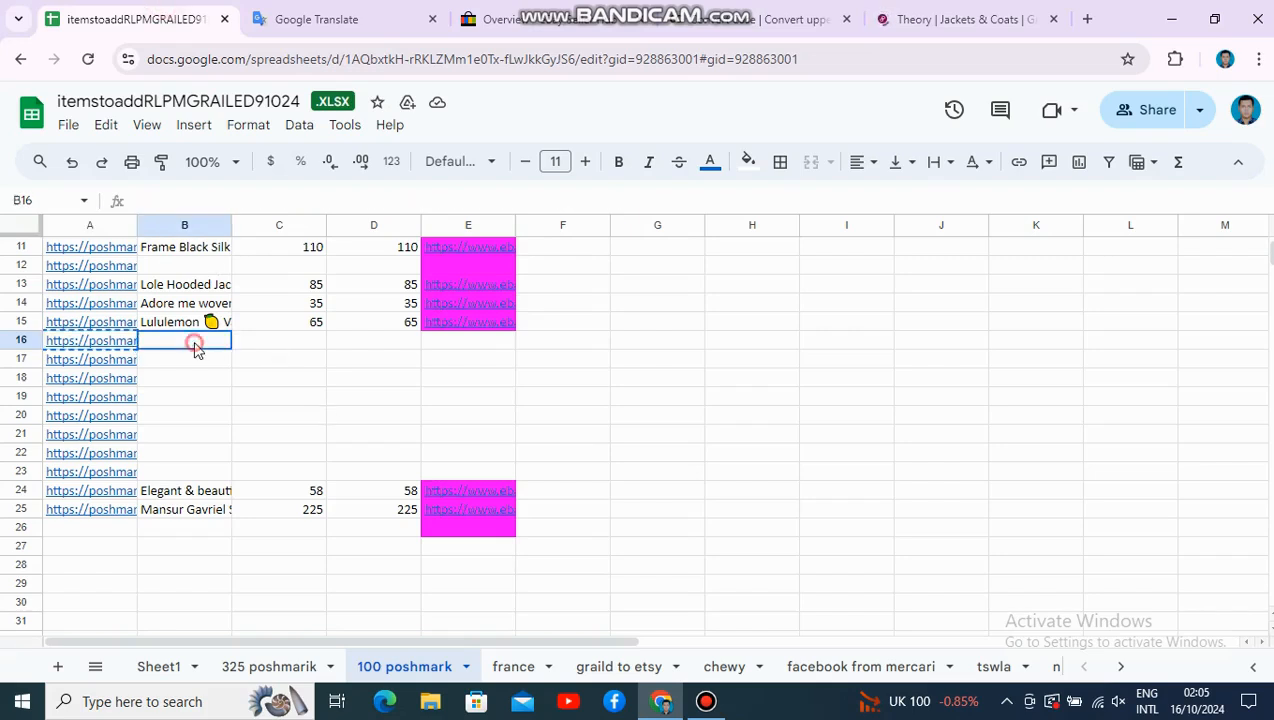
pyautogui.write('Gray Theory Blazer, used lightly SZ 8 ✨✨✨')
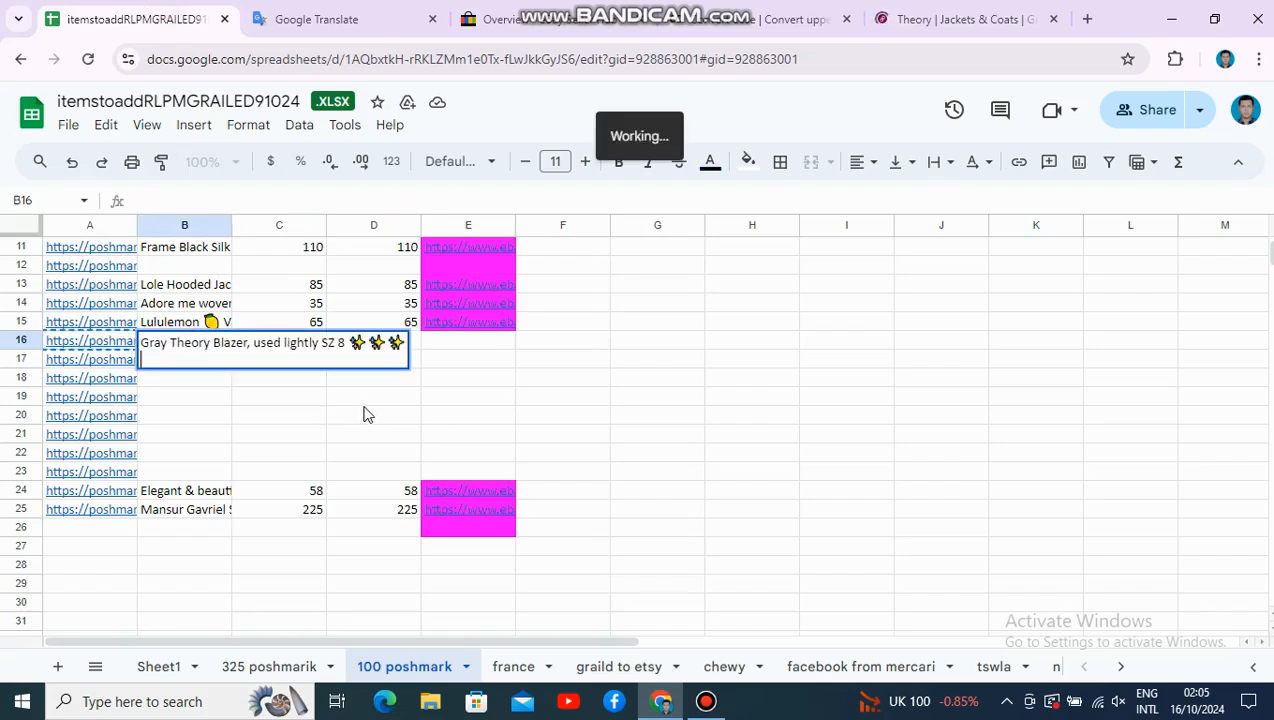
pyautogui.click(286, 398)
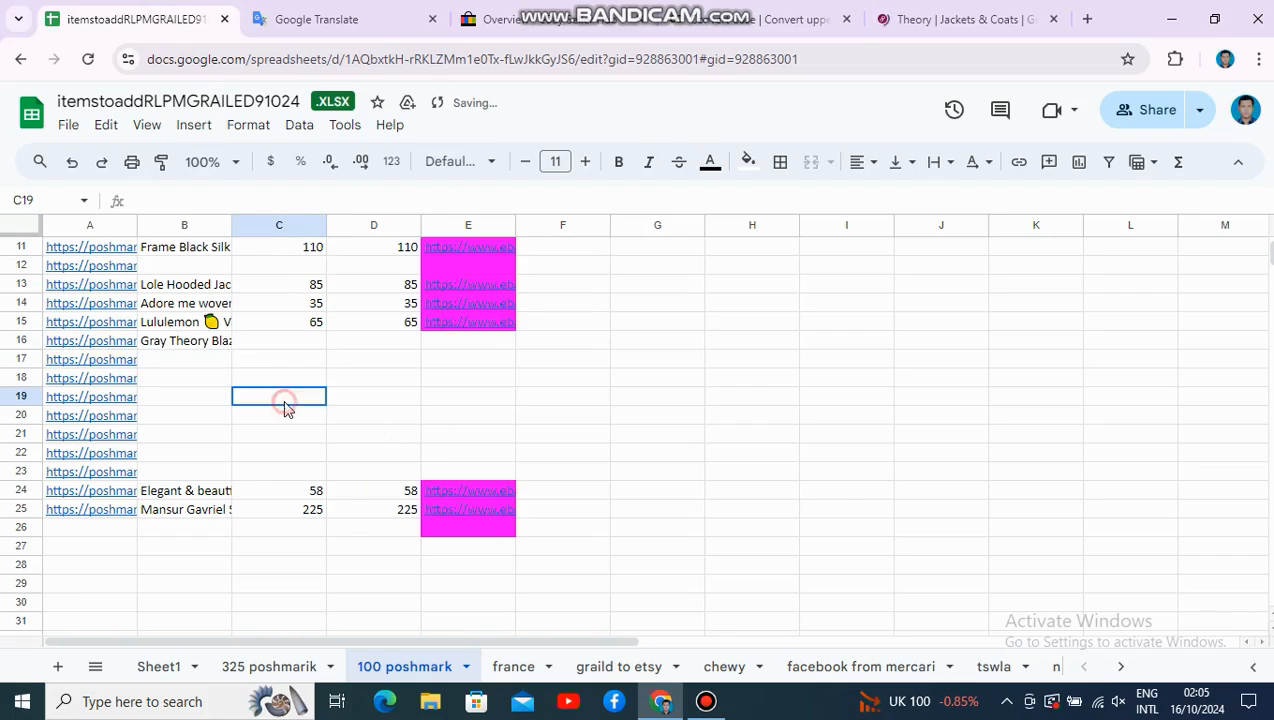
pyautogui.doubleClick(322, 341)
# Step: Enlarge the first blazer photo on the Poshmark listing and save it as JPG 1 in New folder, replacing the existing file
pyautogui.click(953, 8)
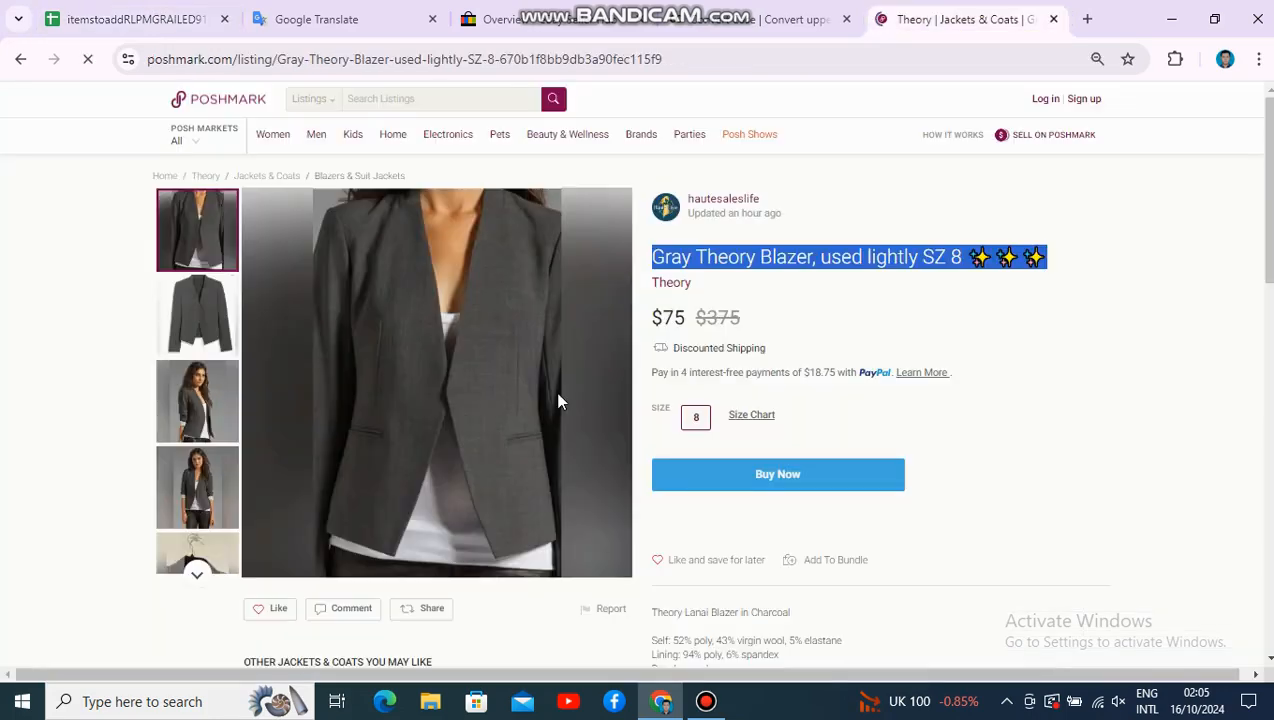
pyautogui.click(557, 393)
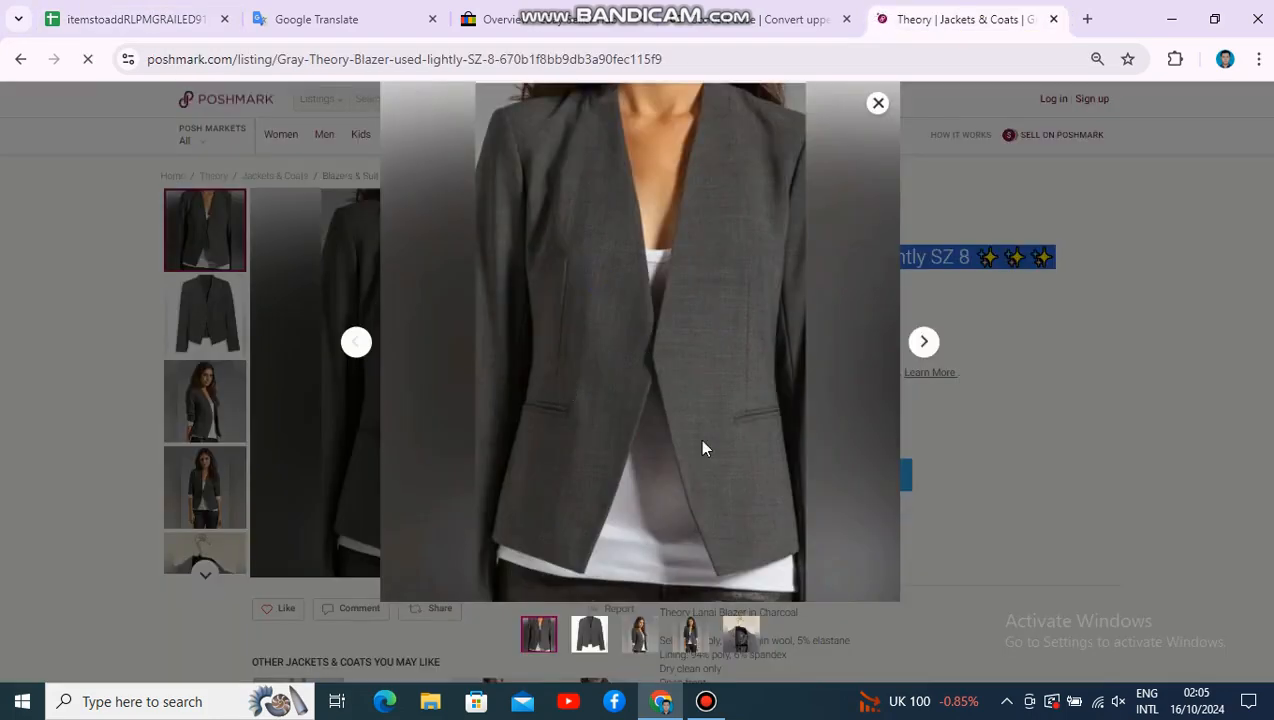
pyautogui.rightClick(600, 281)
pyautogui.moveTo(737, 480)
pyautogui.click(383, 434)
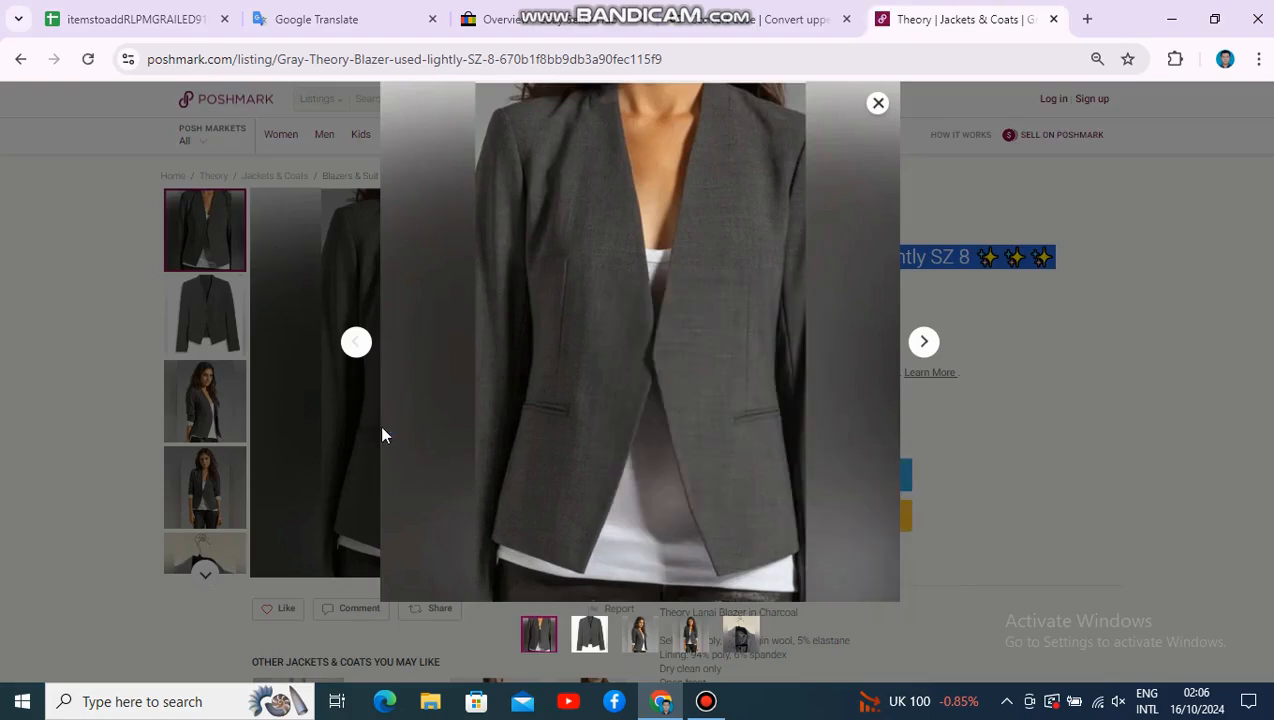
pyautogui.doubleClick(331, 210)
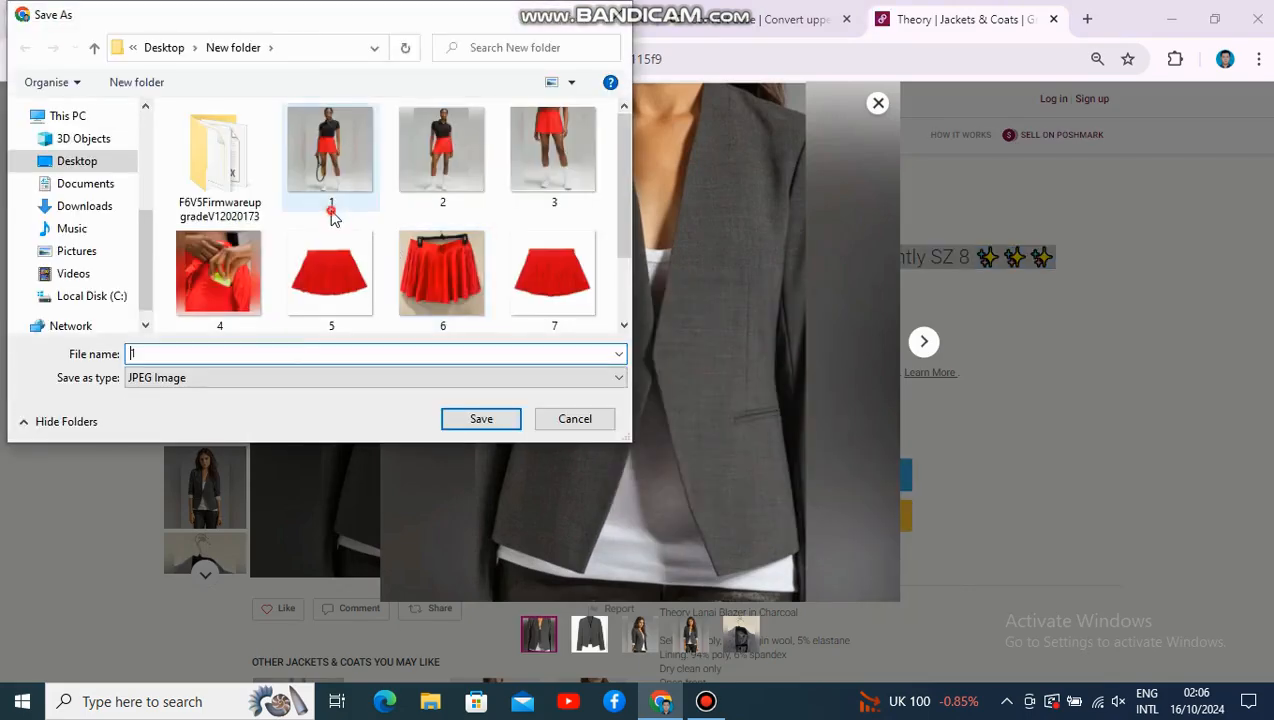
pyautogui.click(683, 350)
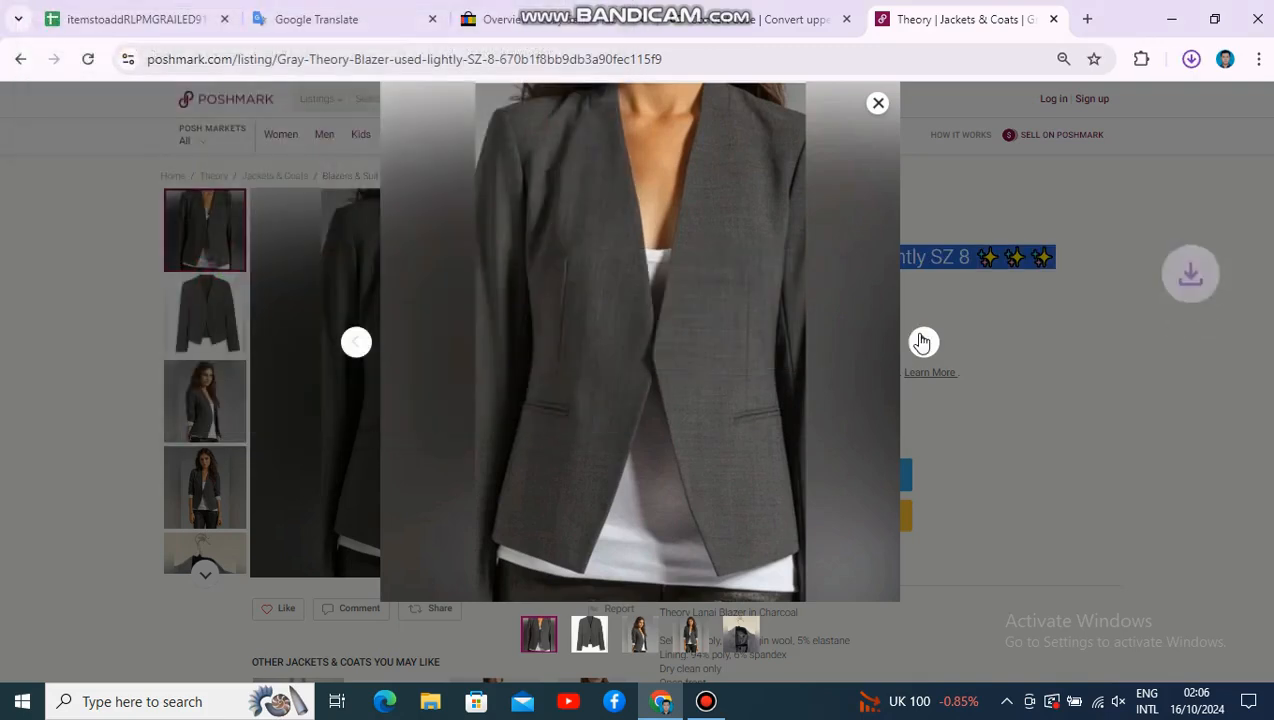
# Step: Save the second blazer photo as JPG 2 in New folder, overwriting the existing file
pyautogui.click(924, 341)
pyautogui.rightClick(570, 318)
pyautogui.moveTo(705, 507)
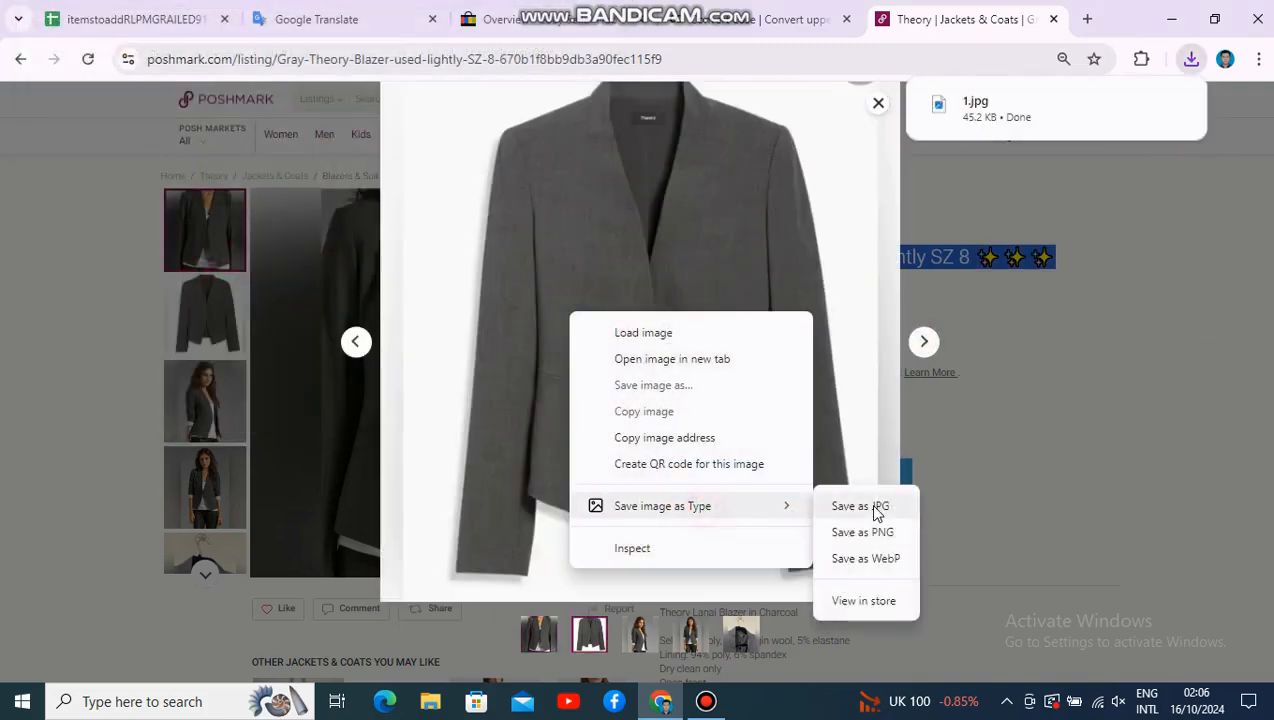
pyautogui.click(876, 507)
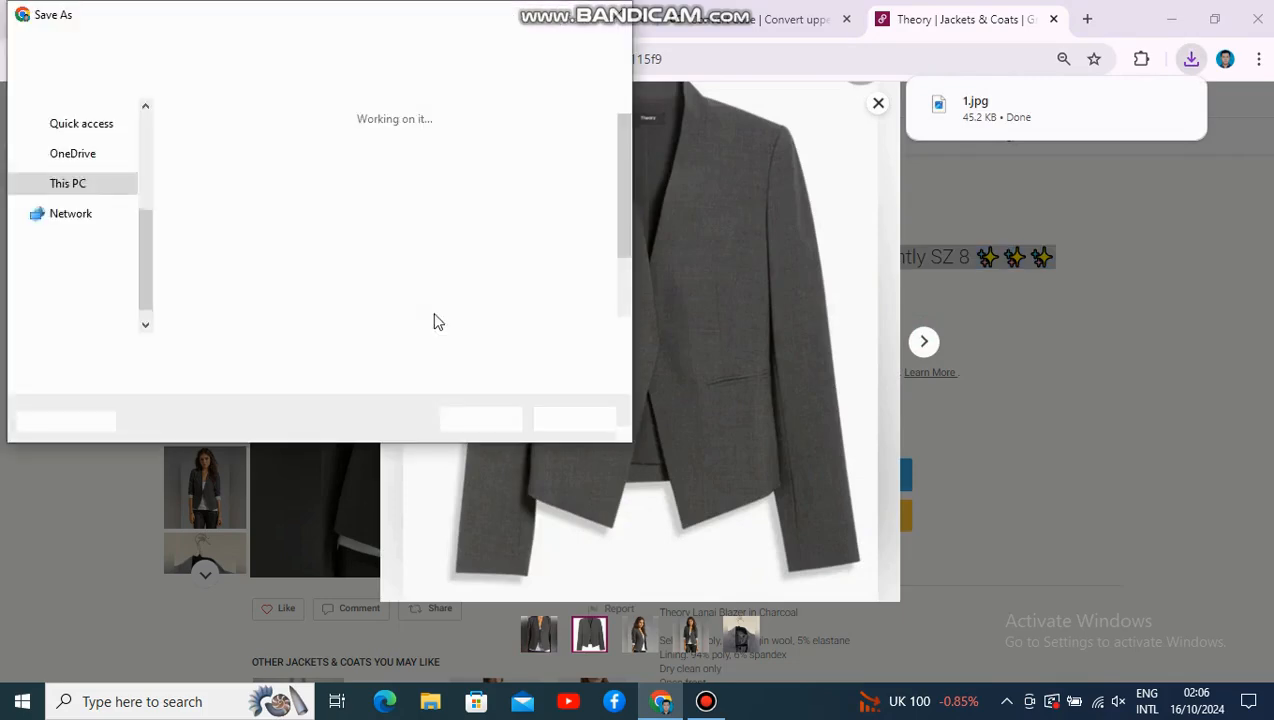
pyautogui.click(410, 188)
pyautogui.press('Return')
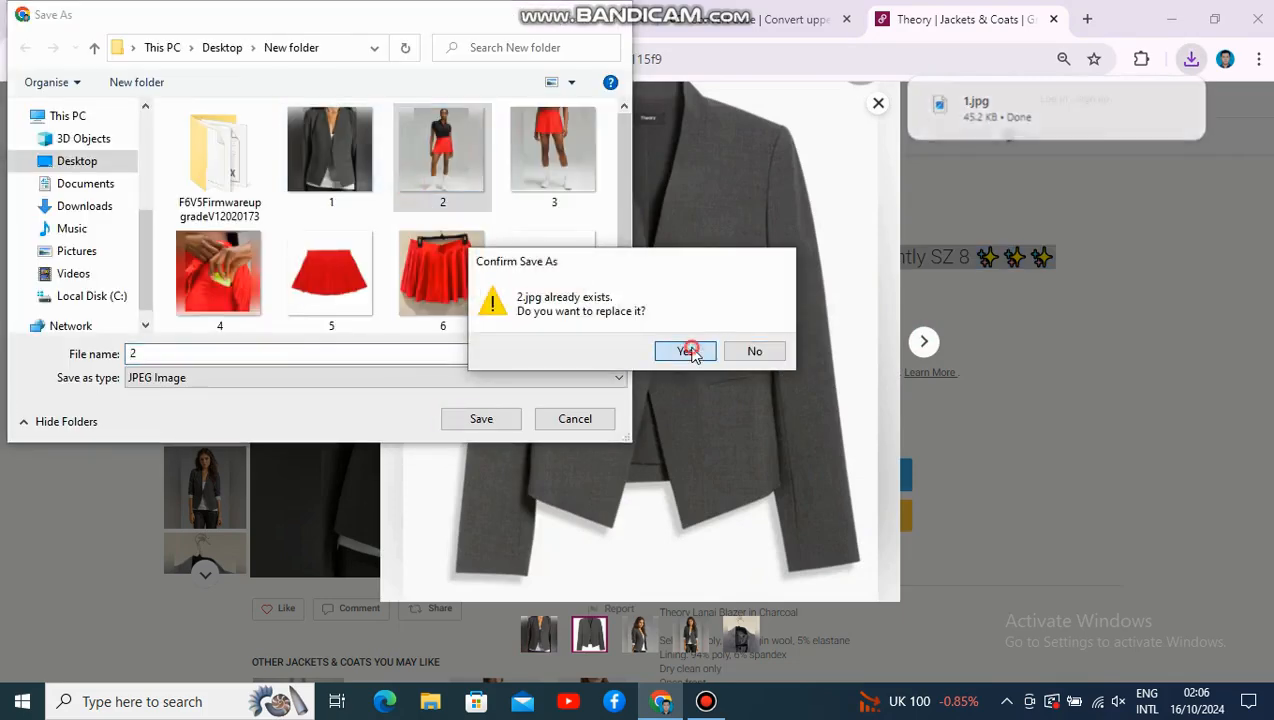
pyautogui.click(686, 351)
# Step: Save the third blazer photo as JPG 3 in New folder, overwriting the existing file
pyautogui.click(924, 343)
pyautogui.rightClick(596, 321)
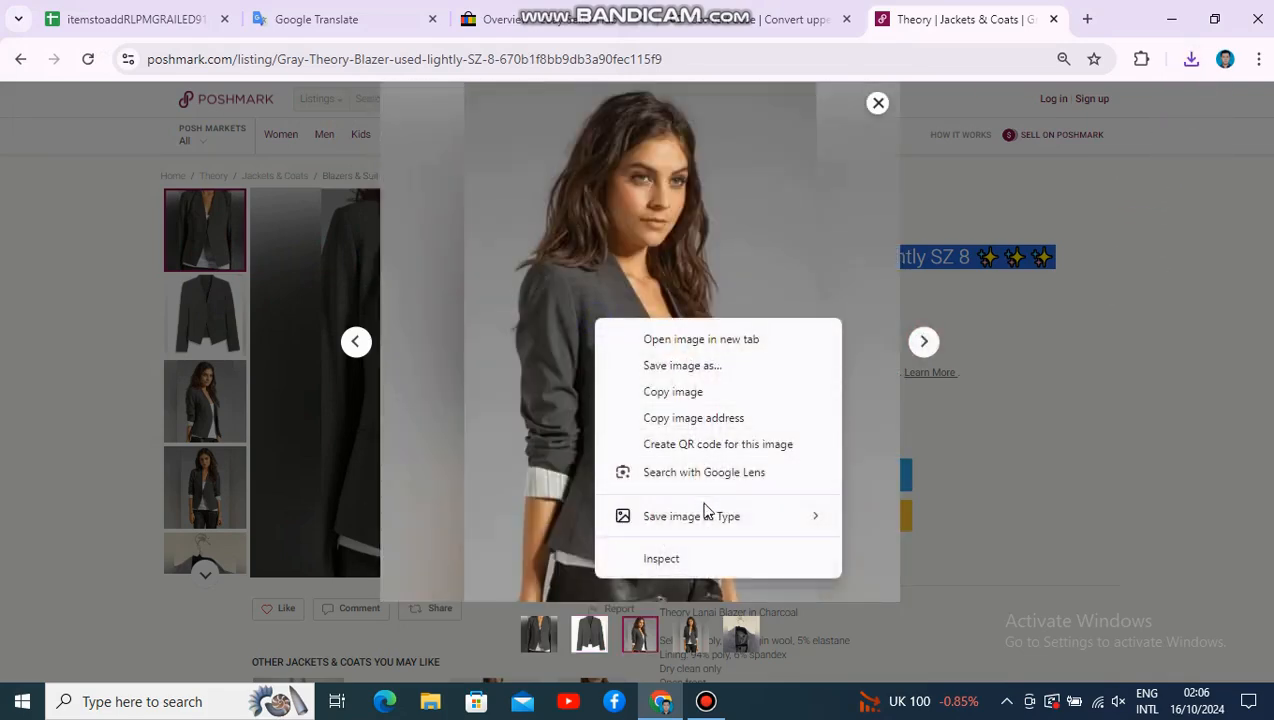
pyautogui.moveTo(725, 515)
pyautogui.click(885, 530)
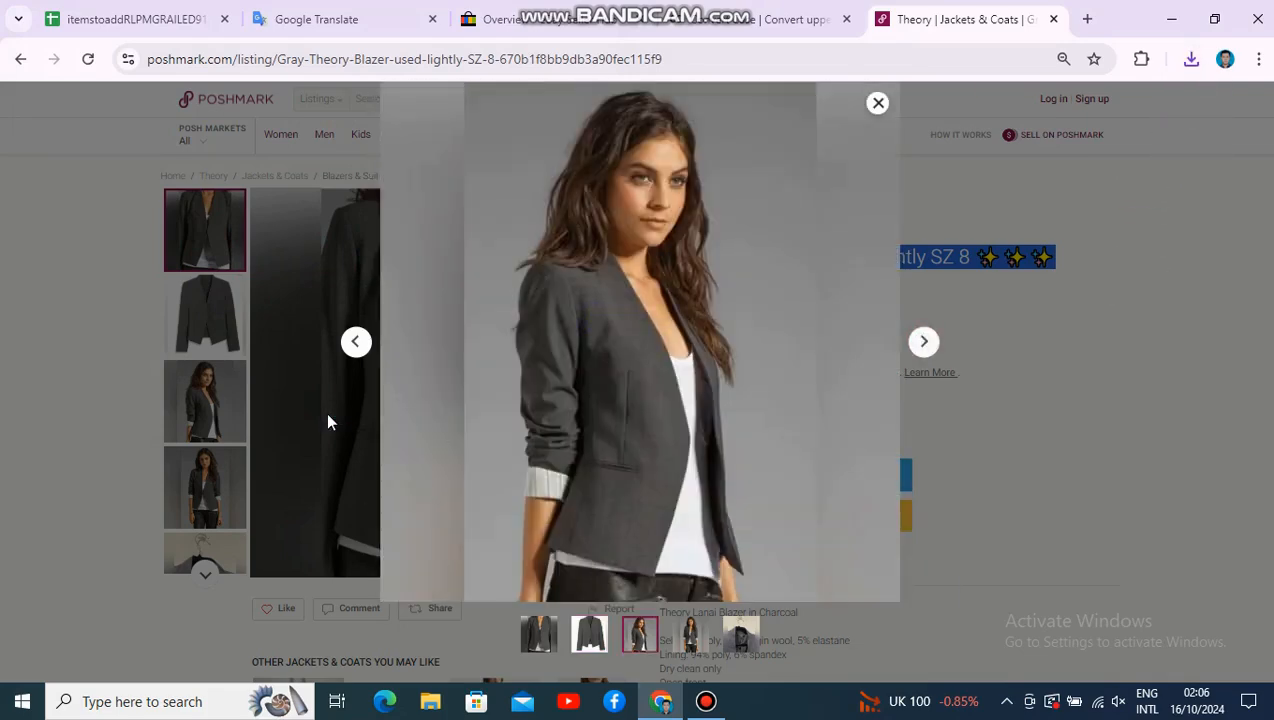
pyautogui.write('3')
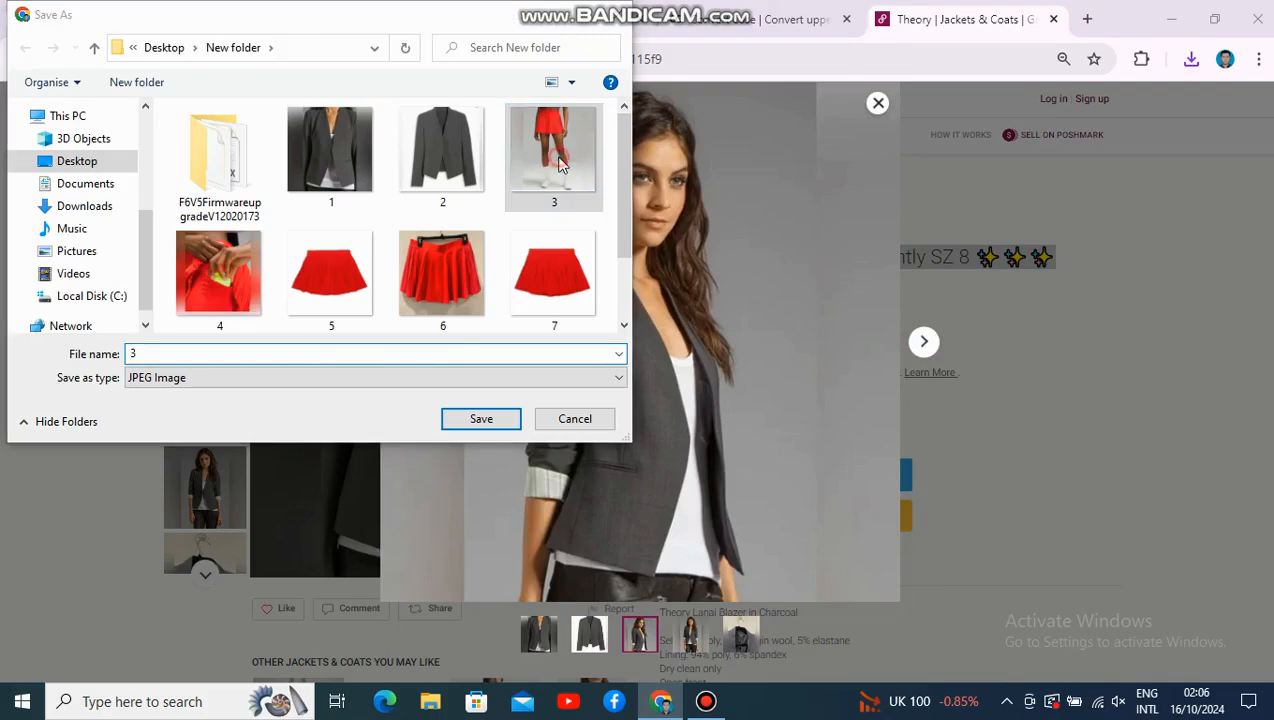
pyautogui.press('Return')
pyautogui.click(686, 352)
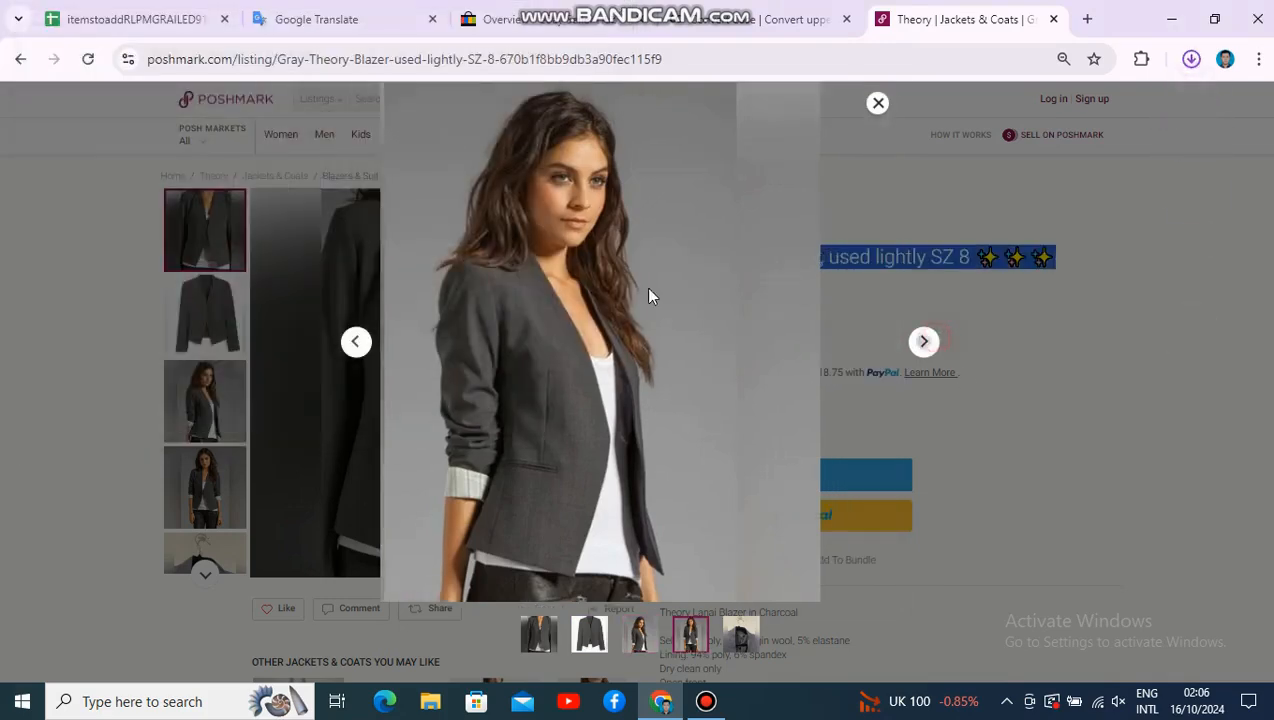
# Step: Save the fourth blazer photo as JPG 4 in New folder, overwriting the existing file
pyautogui.rightClick(505, 254)
pyautogui.moveTo(637, 441)
pyautogui.click(845, 441)
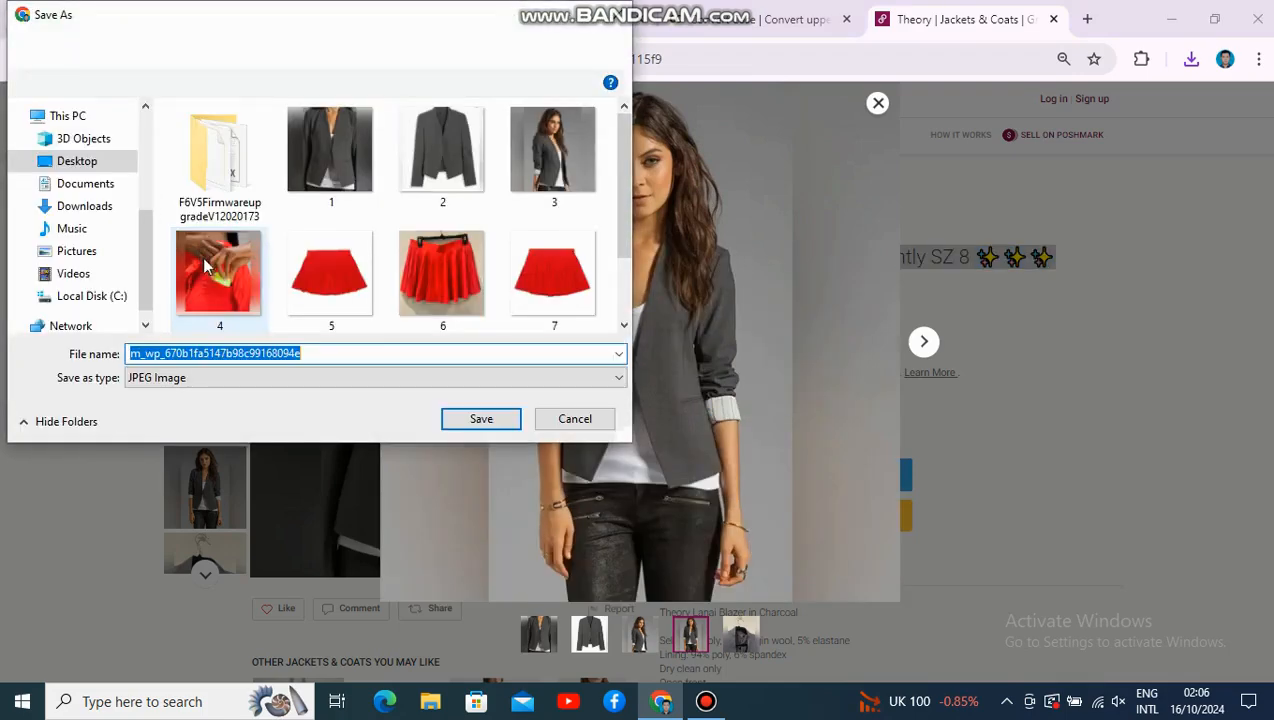
pyautogui.write('4')
pyautogui.press('Return')
pyautogui.click(684, 350)
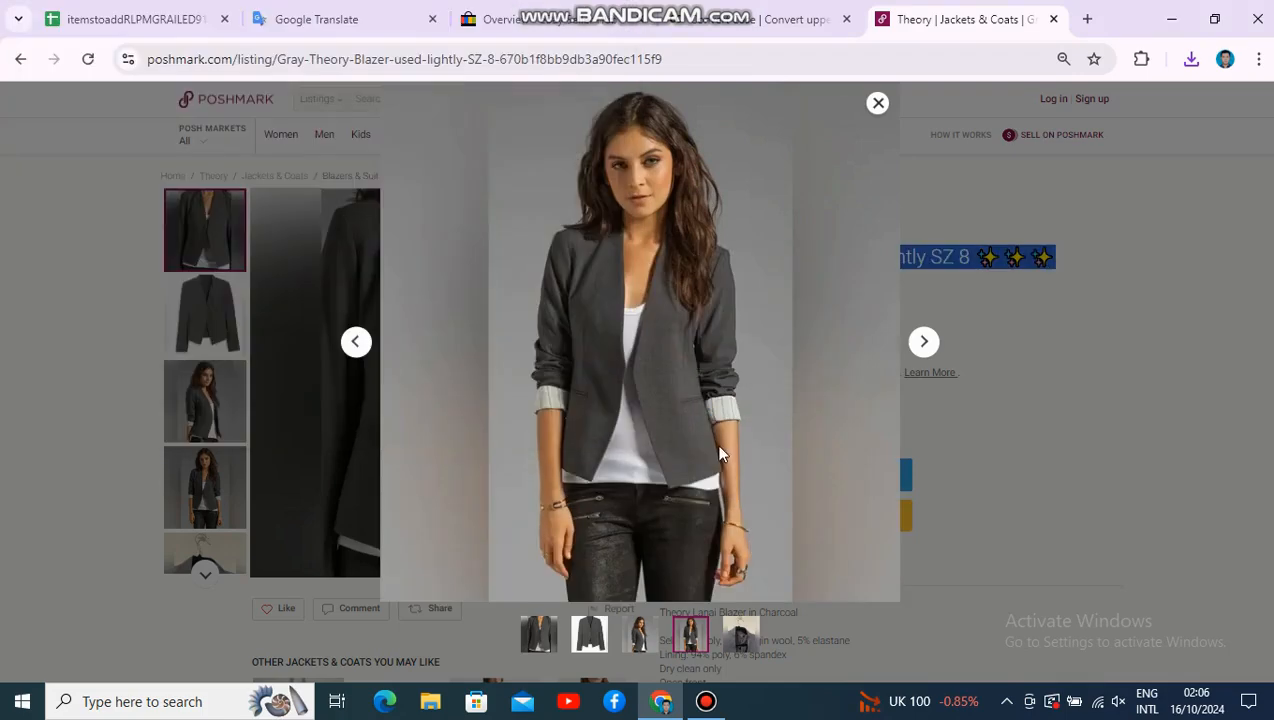
# Step: Save the fifth blazer photo, showing the collar label, as JPG 5 in New folder, overwriting the existing file
pyautogui.click(922, 342)
pyautogui.rightClick(503, 254)
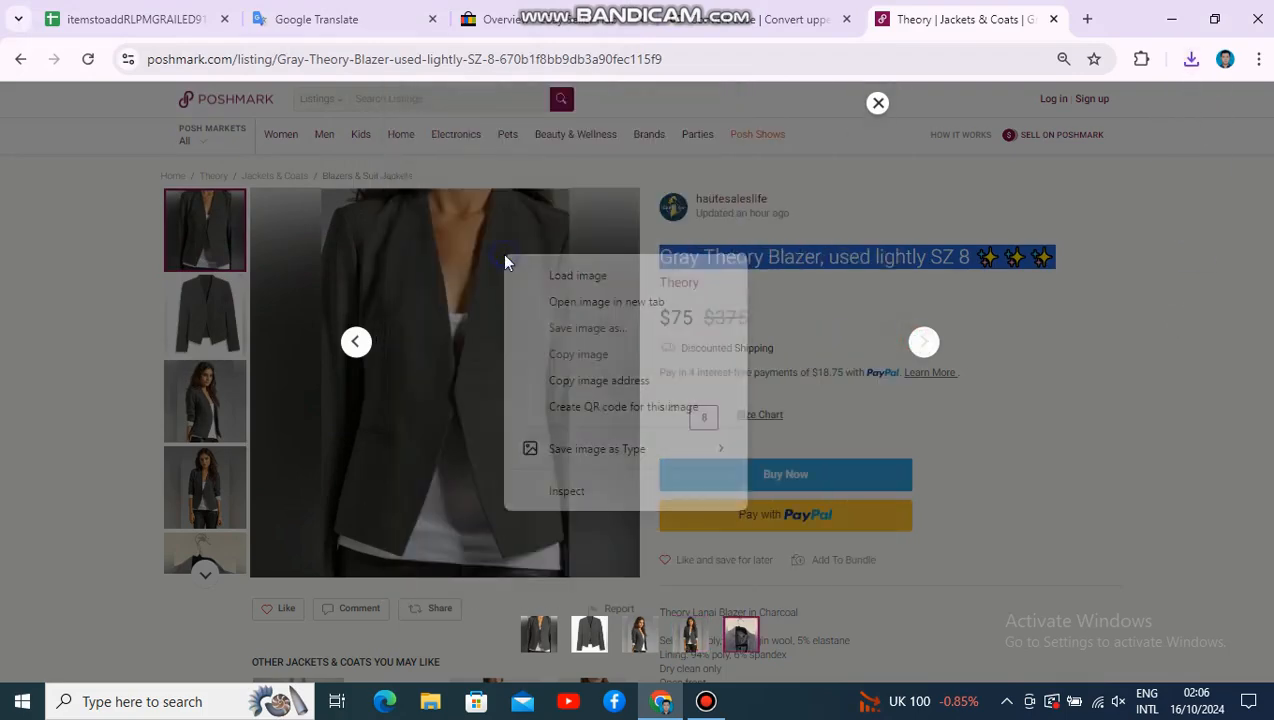
pyautogui.moveTo(680, 448)
pyautogui.click(826, 450)
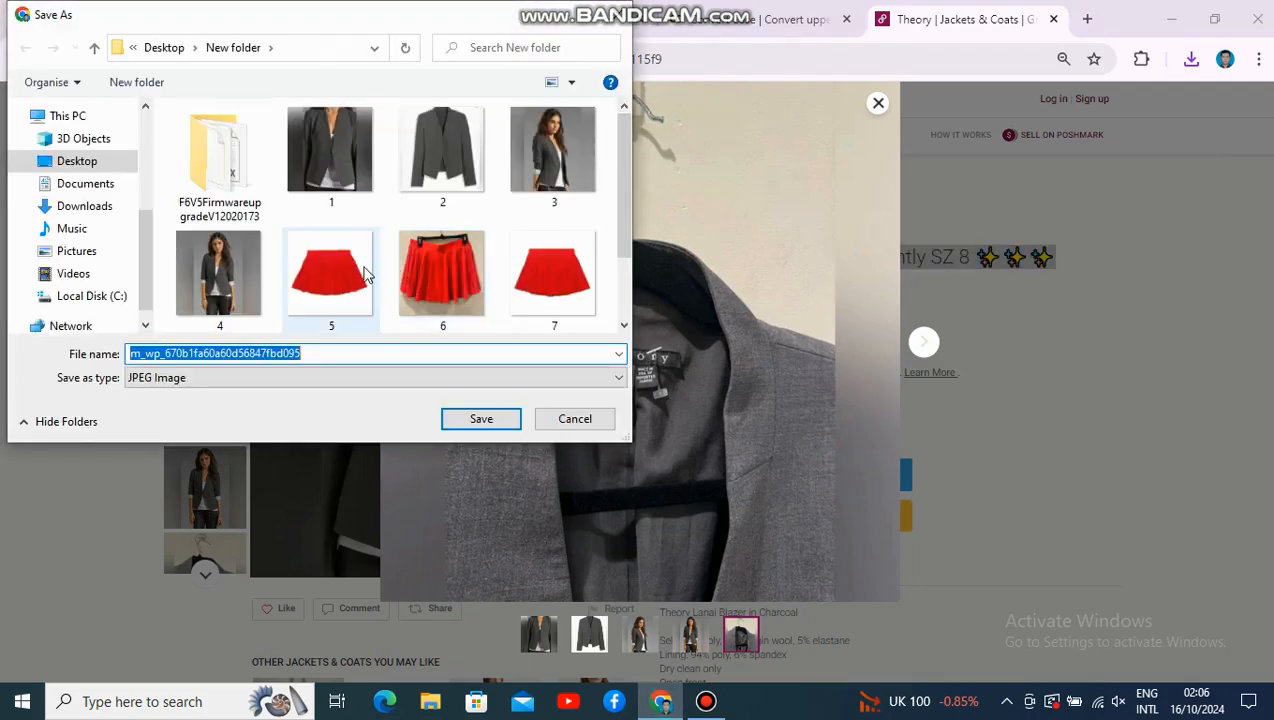
pyautogui.doubleClick(365, 275)
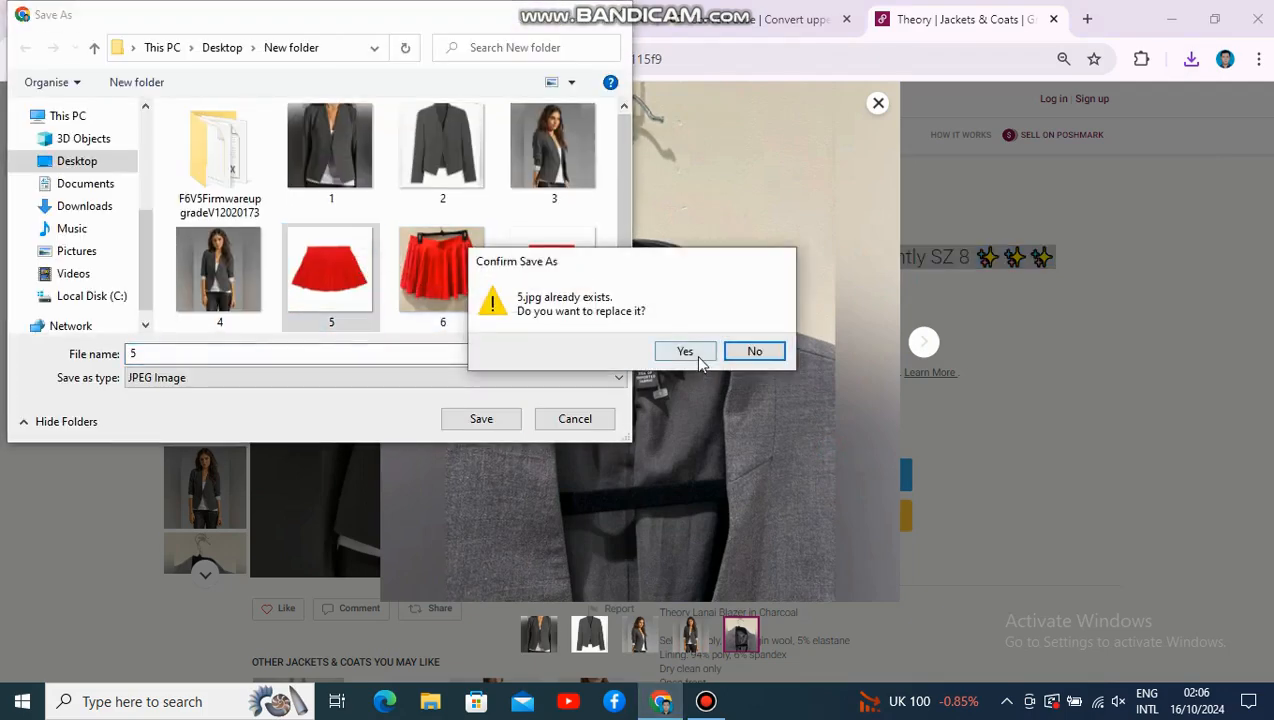
pyautogui.click(700, 358)
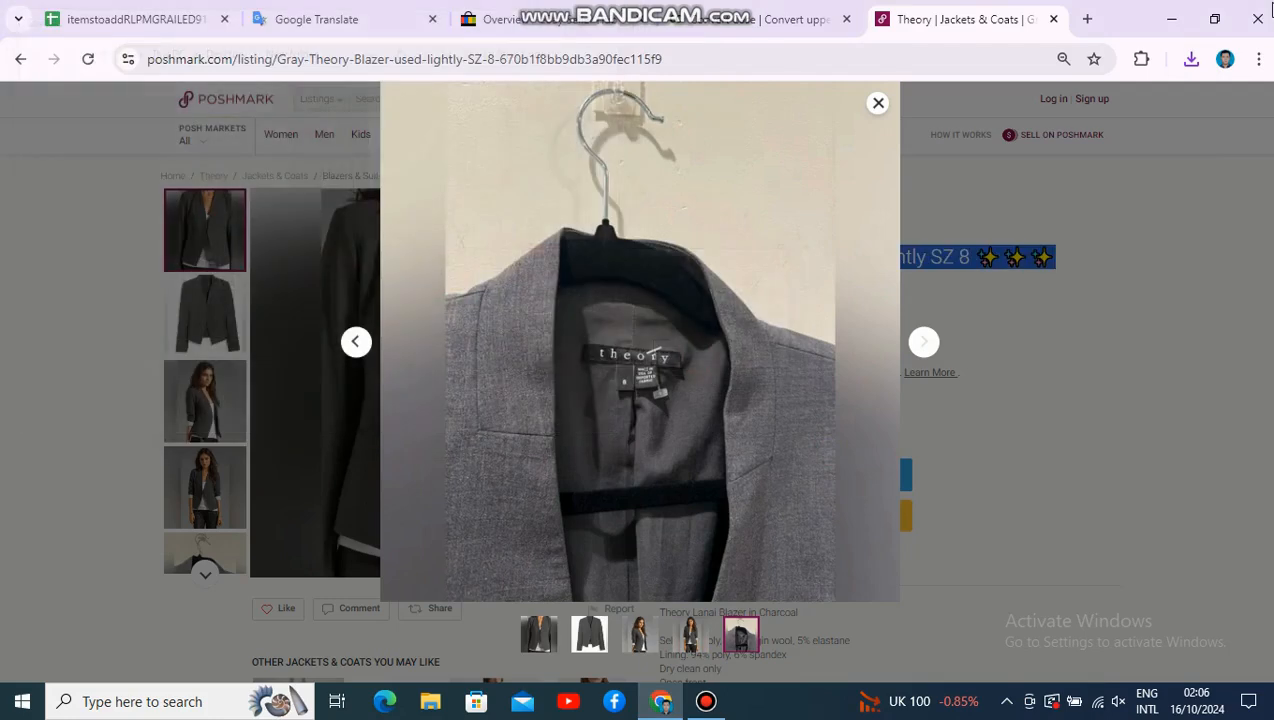
# Step: Check the recent download history for the saved photos and close the enlarged photo view
pyautogui.click(1191, 60)
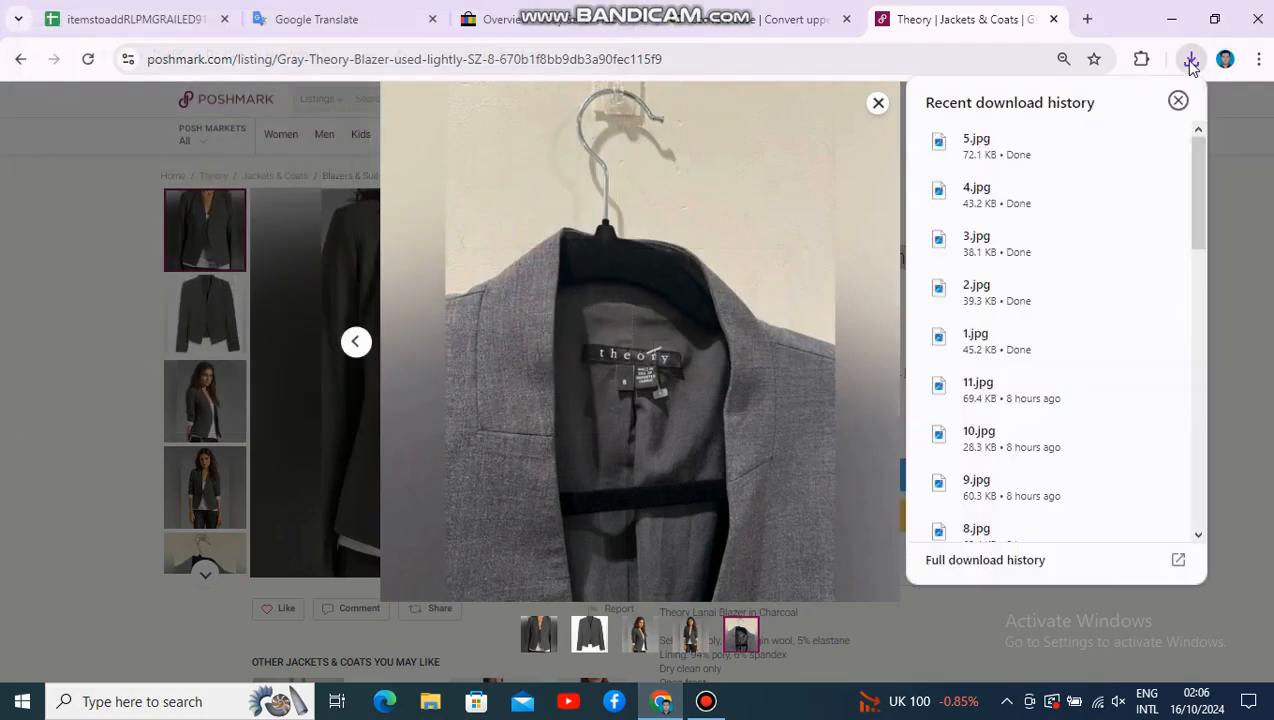
pyautogui.click(872, 106)
pyautogui.click(872, 106)
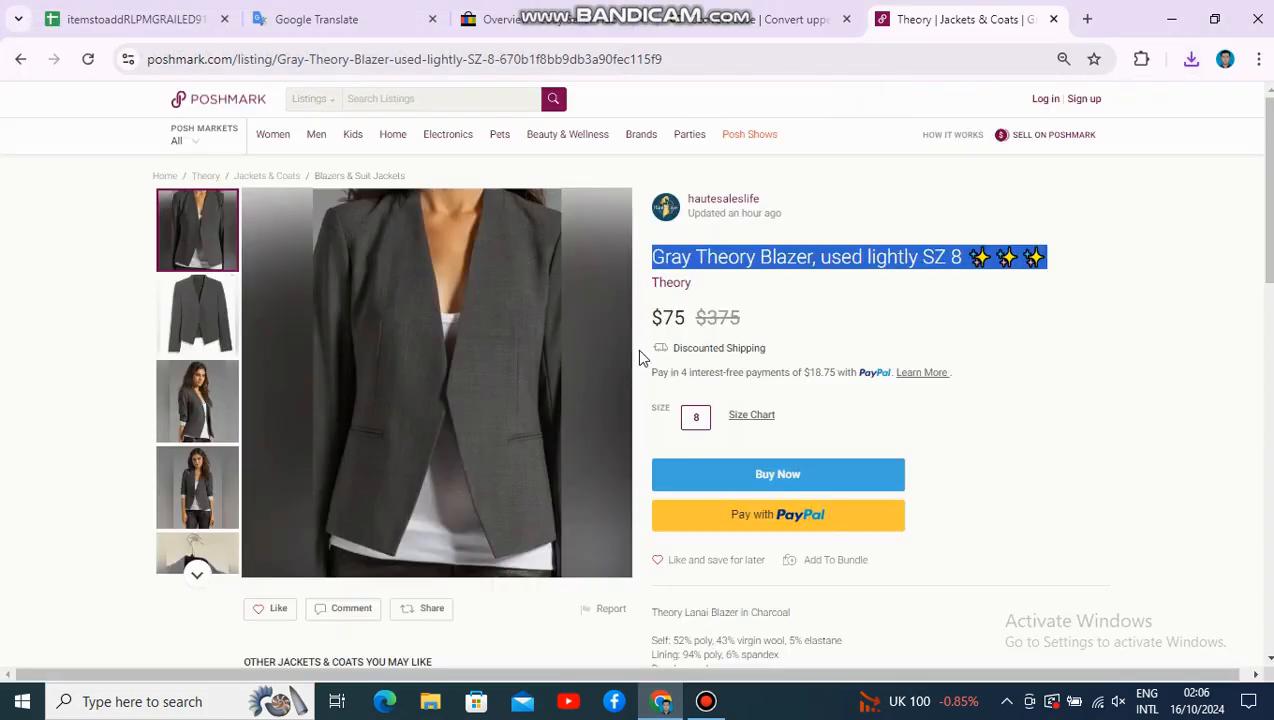
# Step: Switch to eBay Seller Hub and start a new single listing from the active listings page
pyautogui.click(607, 10)
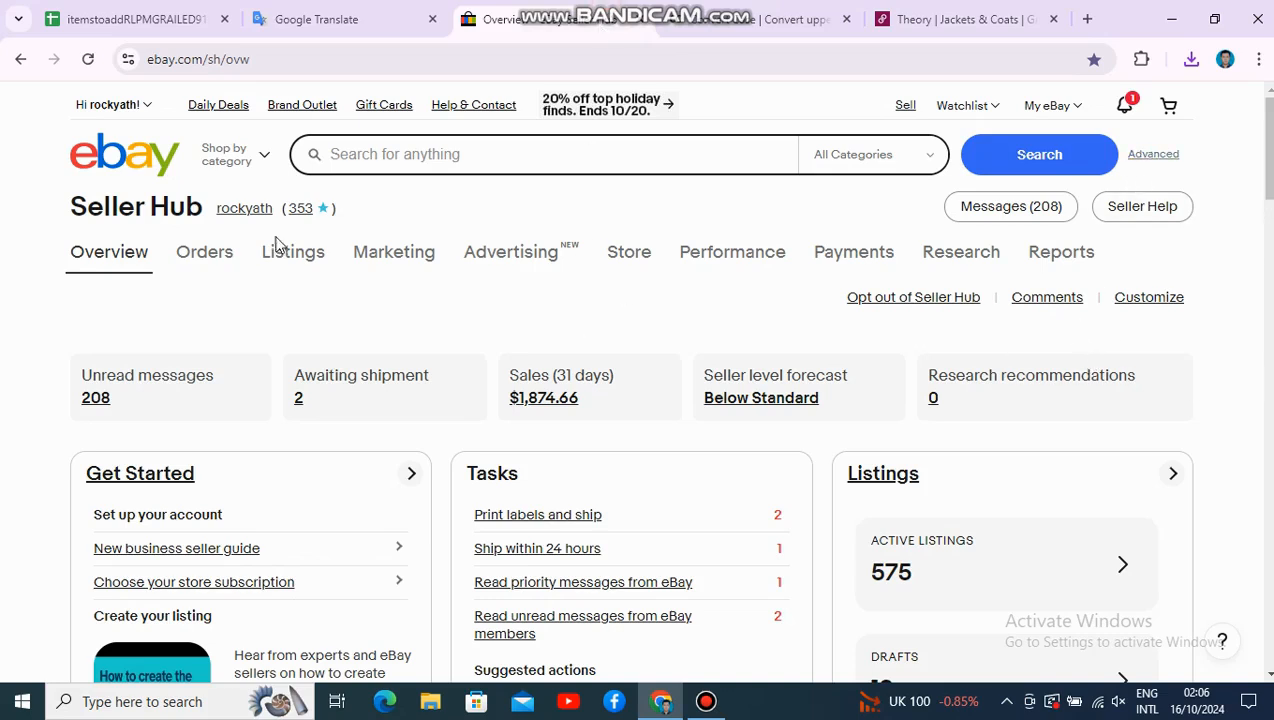
pyautogui.click(908, 108)
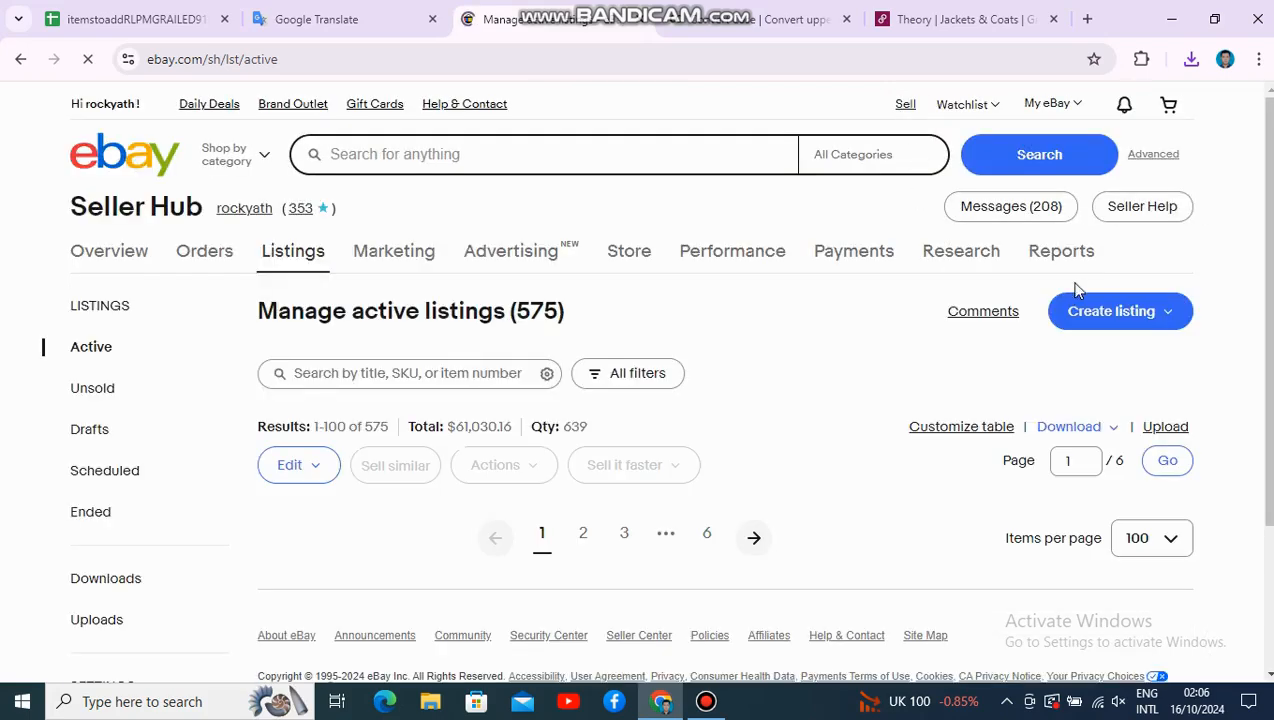
pyautogui.click(960, 19)
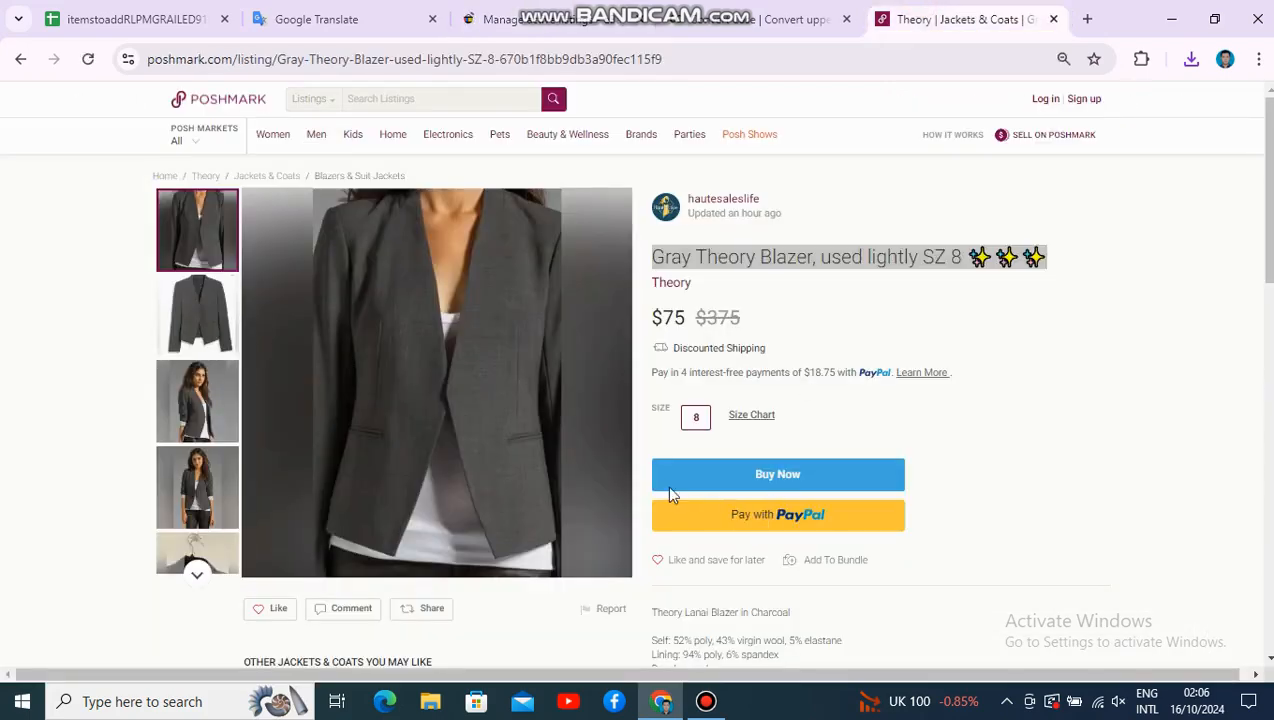
pyautogui.click(597, 24)
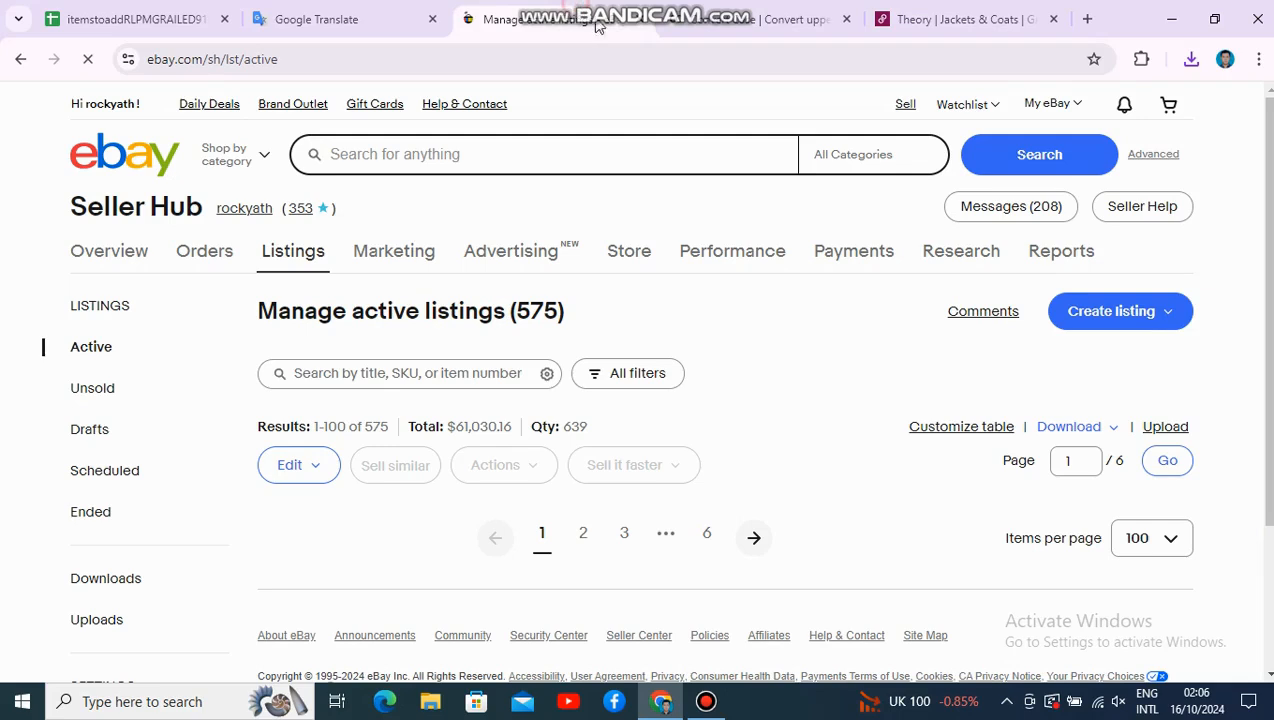
pyautogui.click(1166, 313)
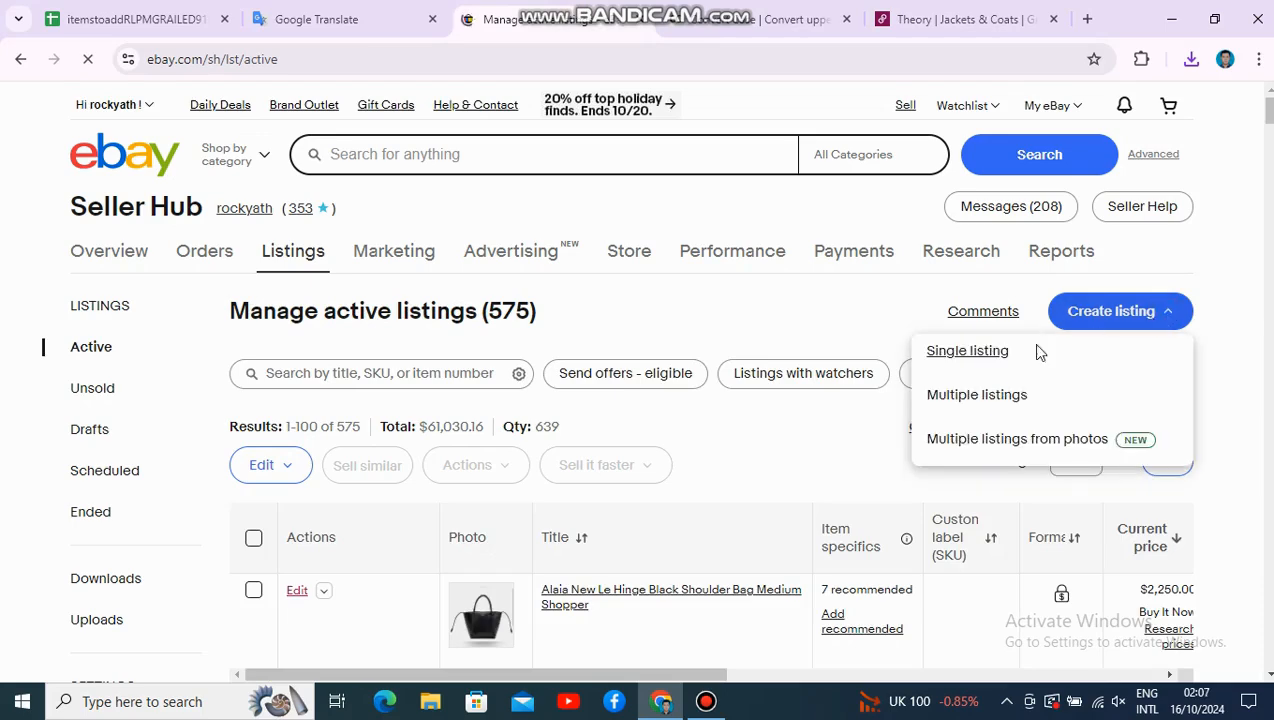
pyautogui.click(987, 355)
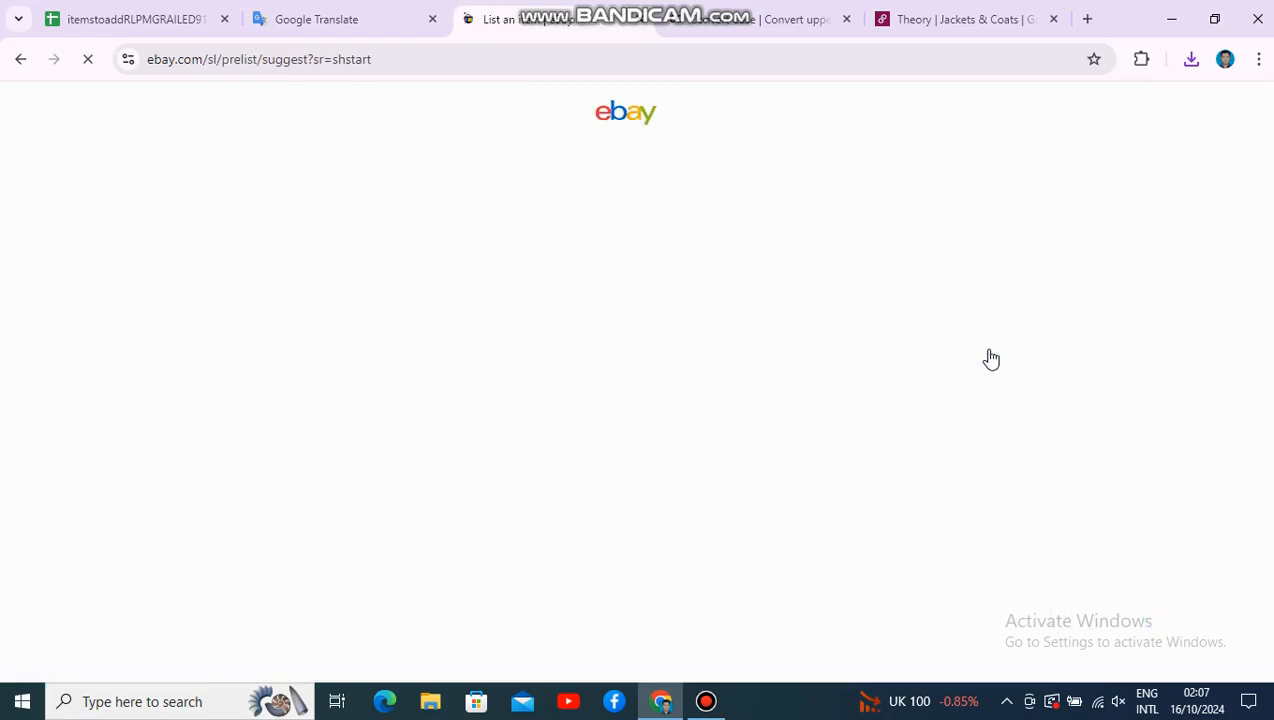
# Step: Copy the Poshmark blazer title and enter "Gray Theory Blazer, used lightly SZ 8 ✨✨✨" as the item to list on eBay
pyautogui.click(966, 19)
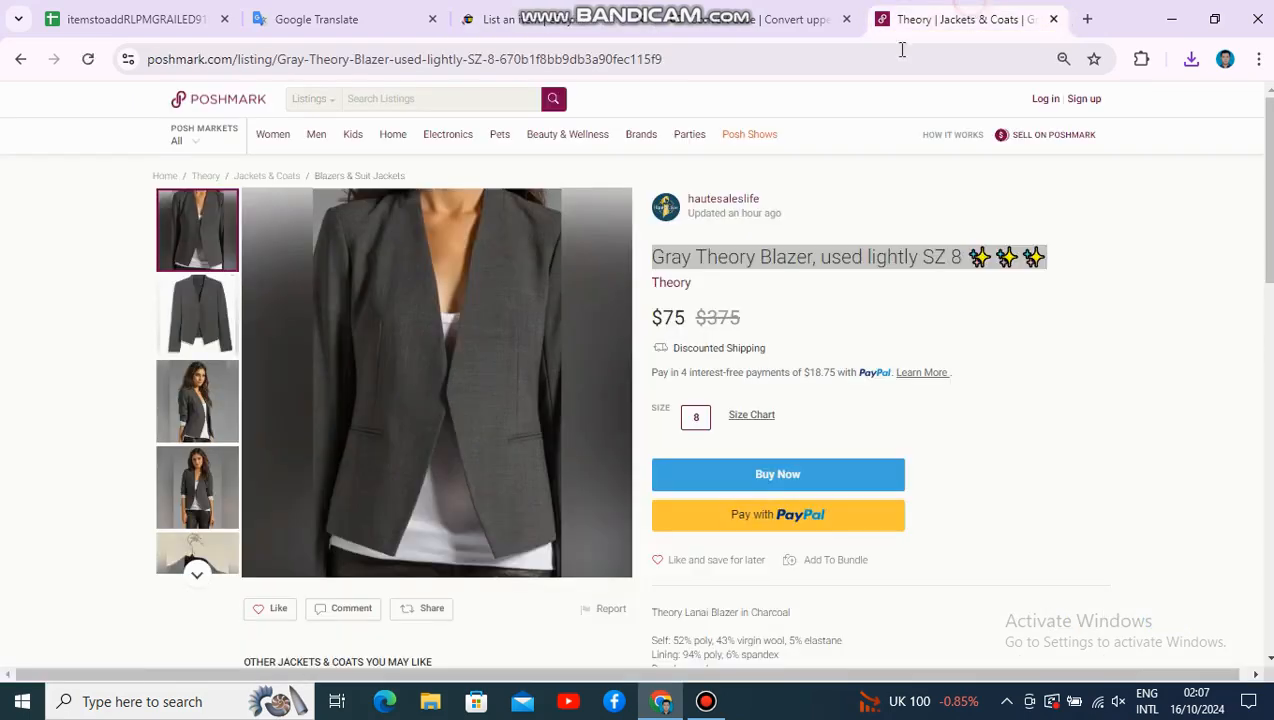
pyautogui.click(757, 257)
pyautogui.tripleClick(757, 257)
pyautogui.click(500, 19)
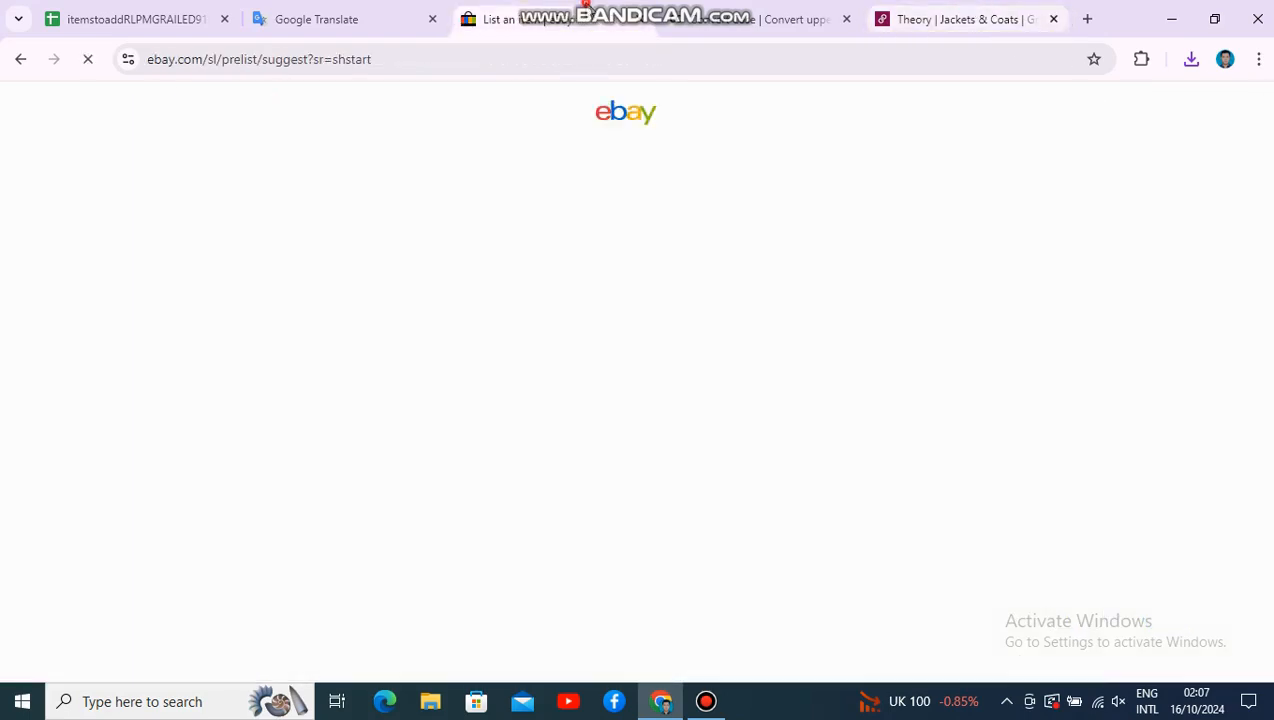
pyautogui.click(545, 275)
pyautogui.write('Gray Theory Blazer, used lightly SZ 8 ✨✨✨')
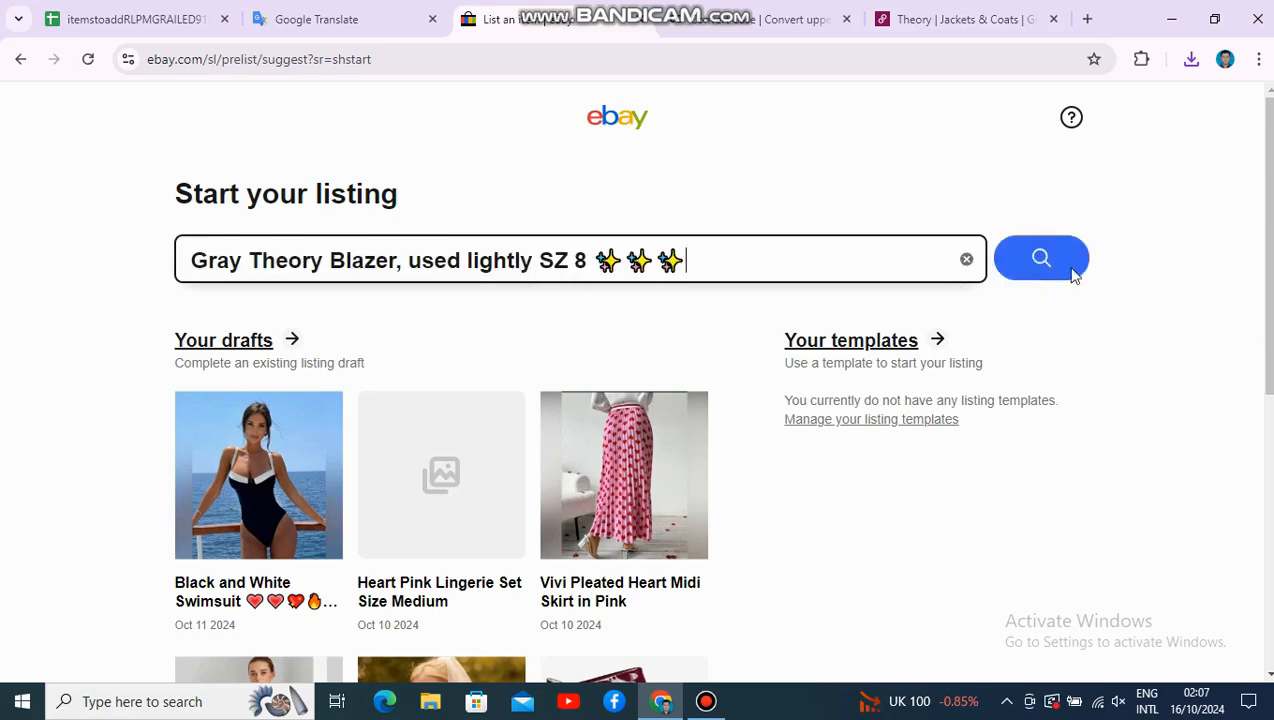
# Step: Search the entered title, choose the Women's Clothing > Suits & Suit Separates category, and compare it with the Poshmark listing's category
pyautogui.click(1041, 268)
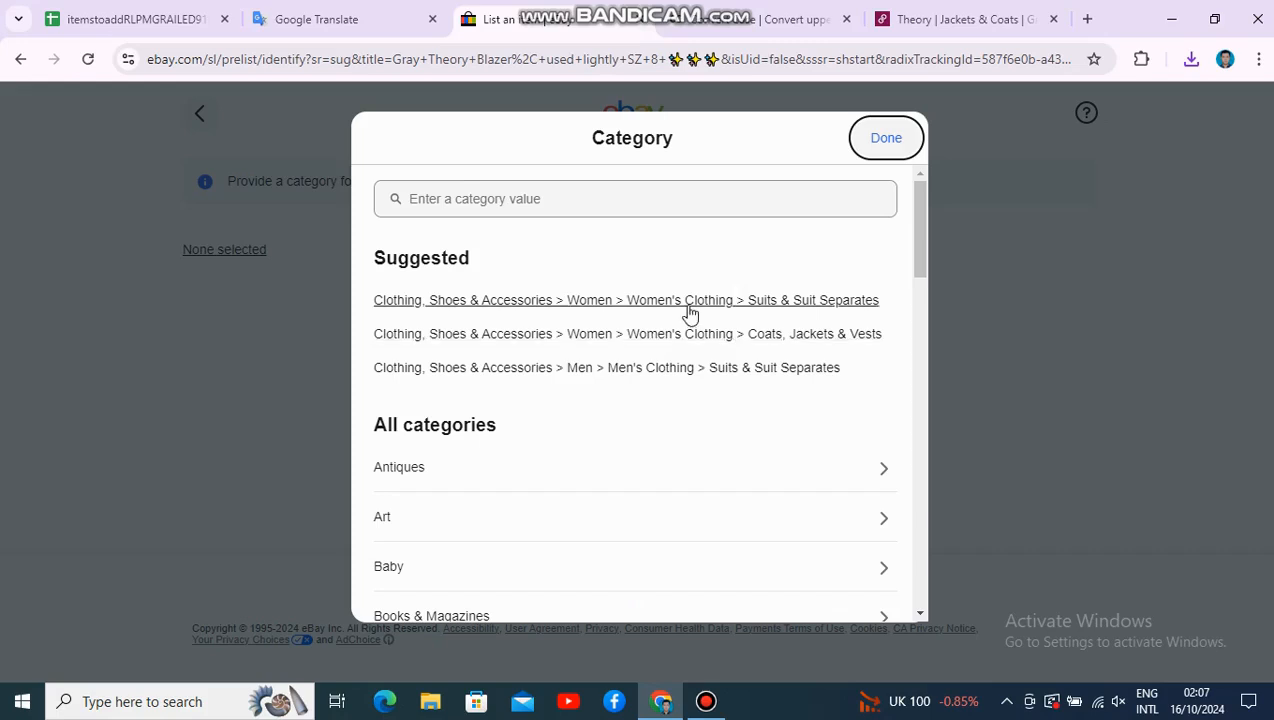
pyautogui.click(688, 313)
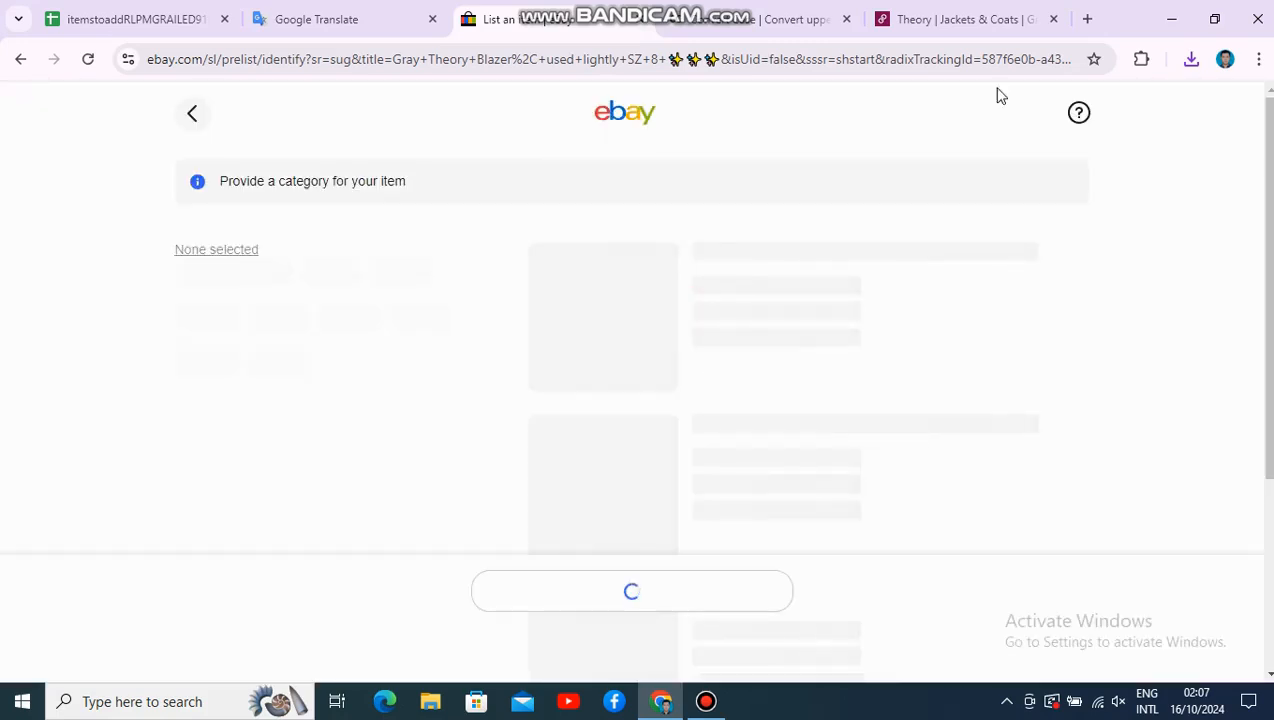
pyautogui.click(960, 19)
pyautogui.scroll(-5, 670, 425)
pyautogui.scroll(2, 714, 364)
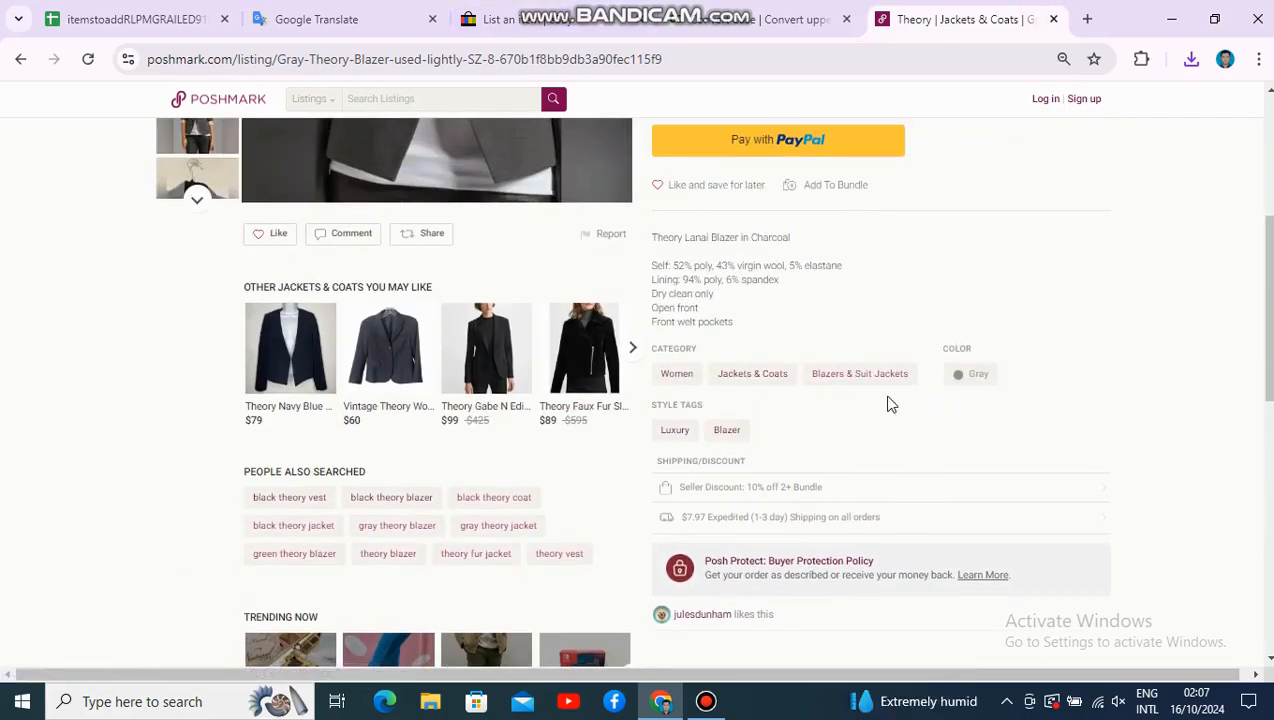
pyautogui.click(495, 19)
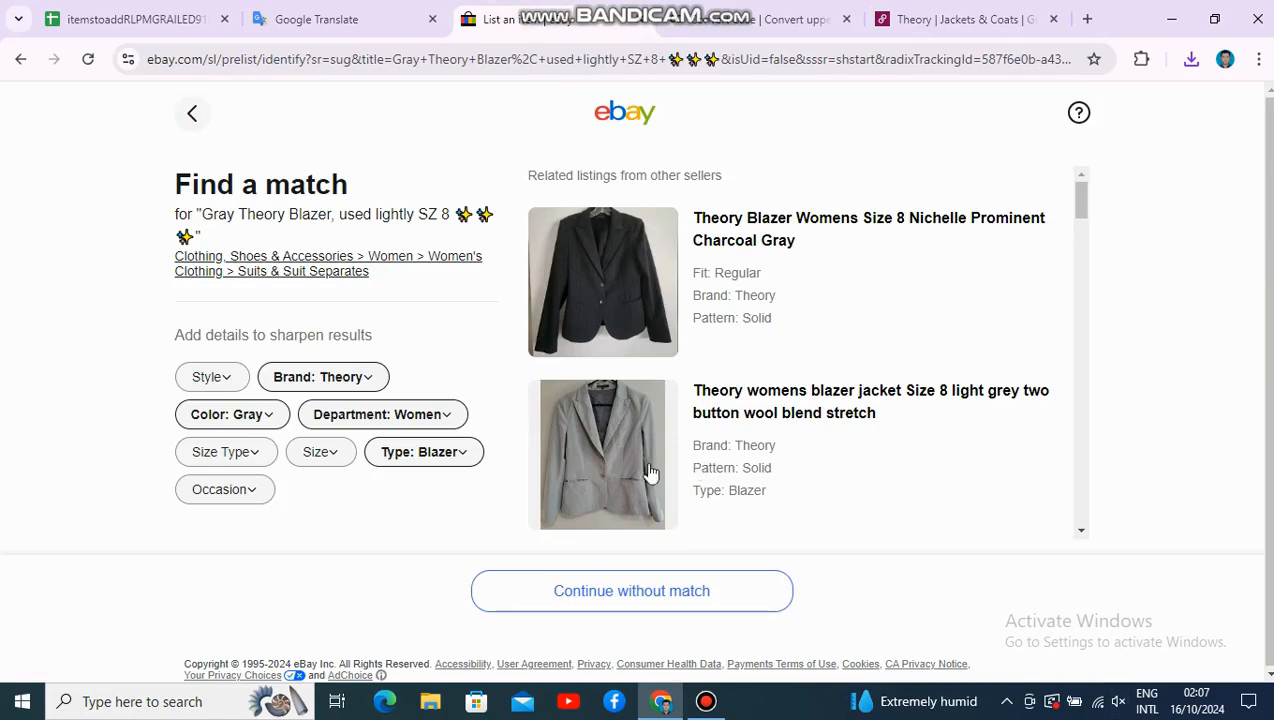
# Step: Review the blazer's details on Poshmark, then continue the eBay listing without a match, with the condition set to Pre-owned
pyautogui.click(995, 19)
pyautogui.scroll(4, 1010, 208)
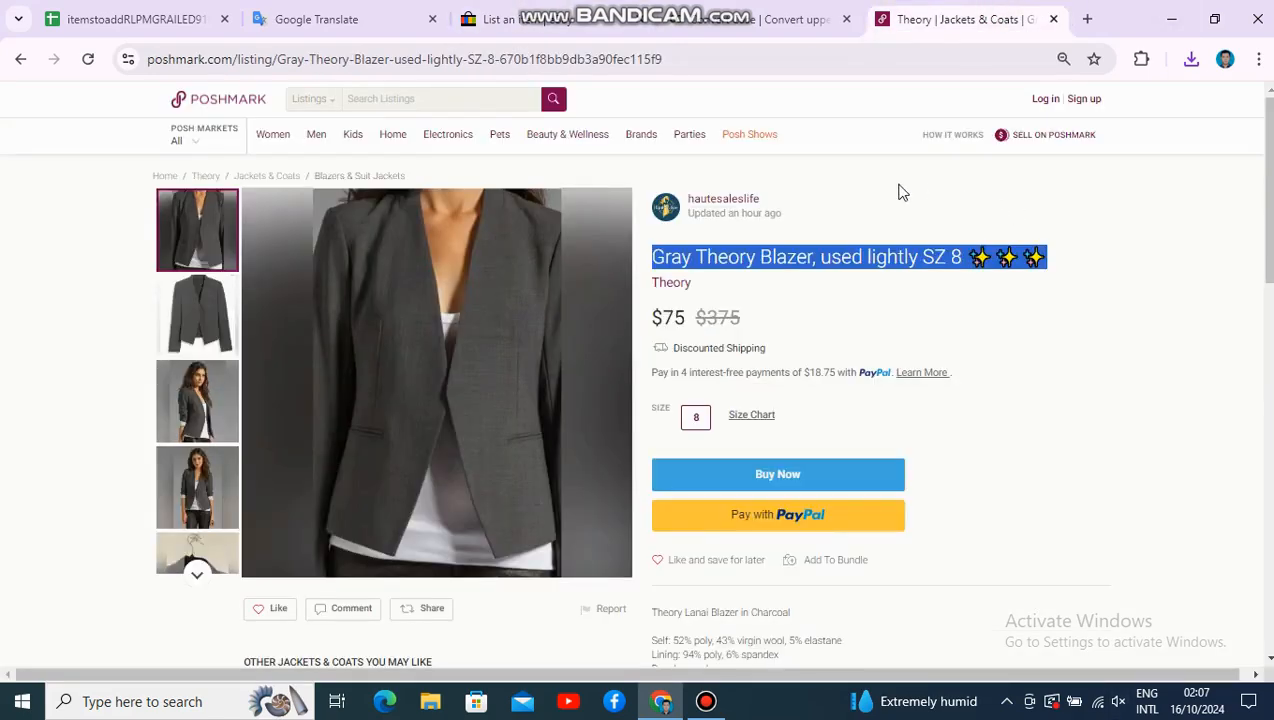
pyautogui.scroll(-3, 899, 192)
pyautogui.scroll(3, 1155, 277)
pyautogui.scroll(-2, 722, 309)
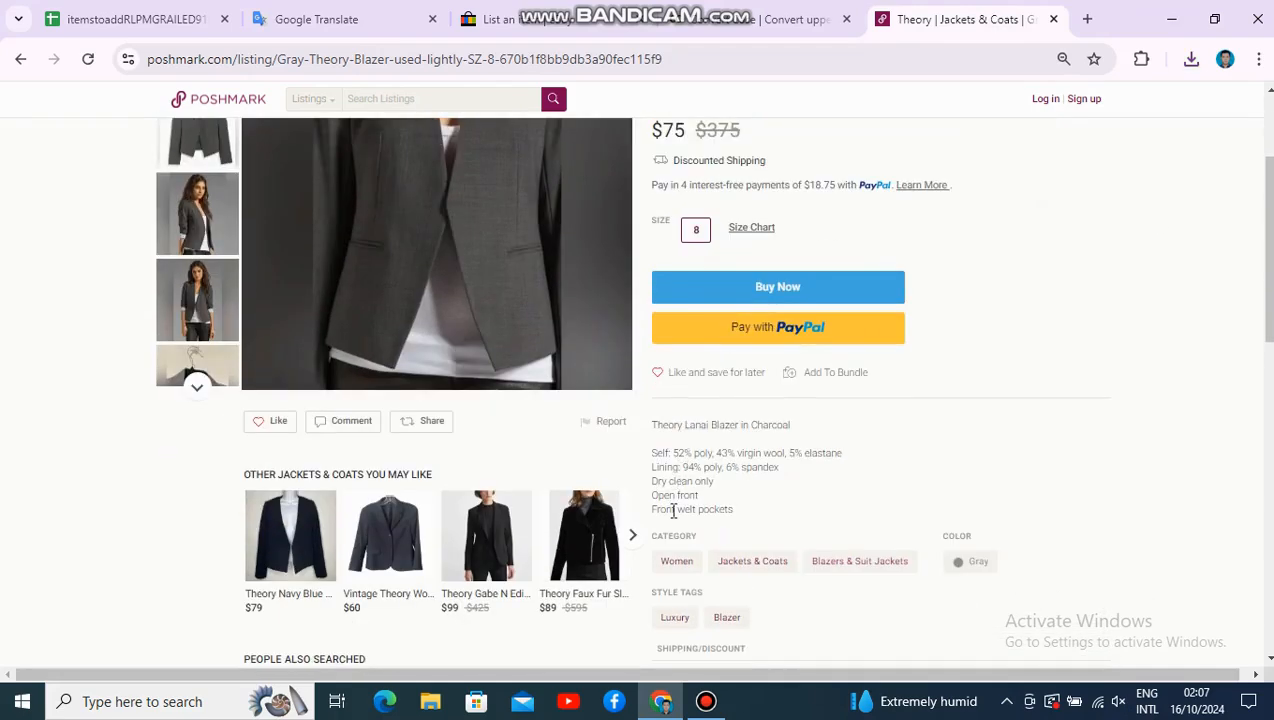
pyautogui.click(510, 19)
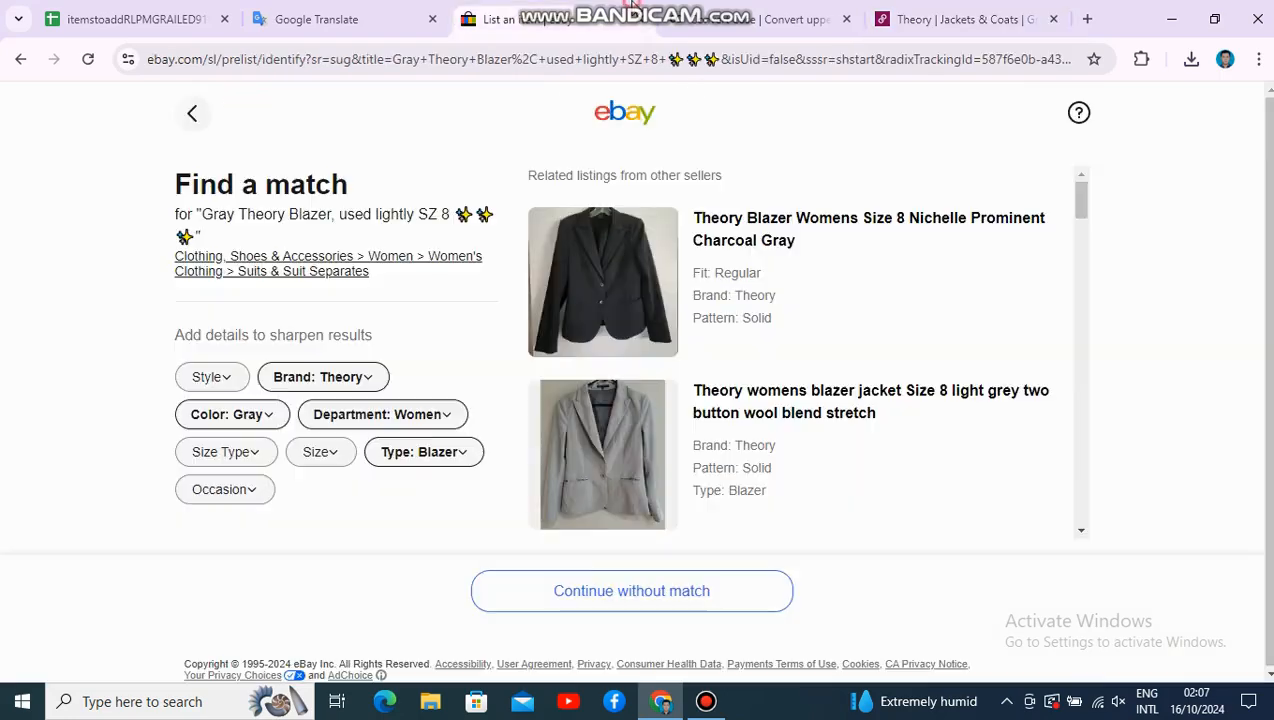
pyautogui.click(598, 598)
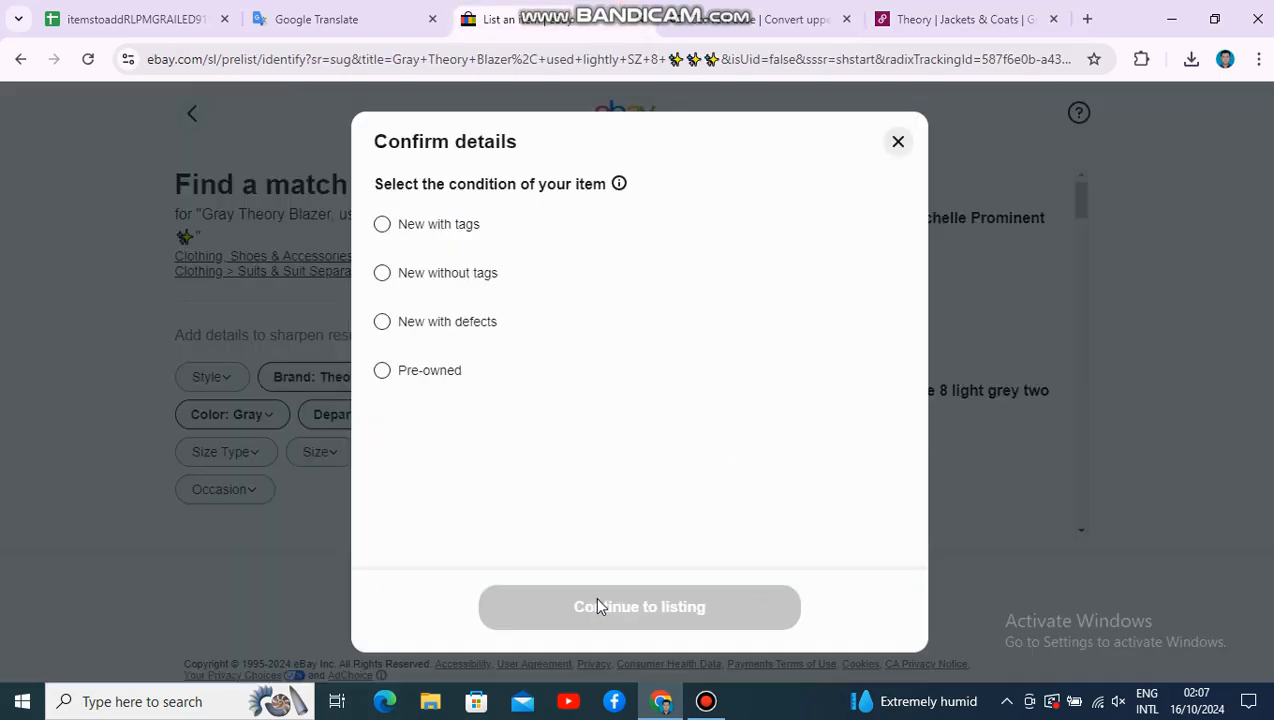
pyautogui.click(383, 372)
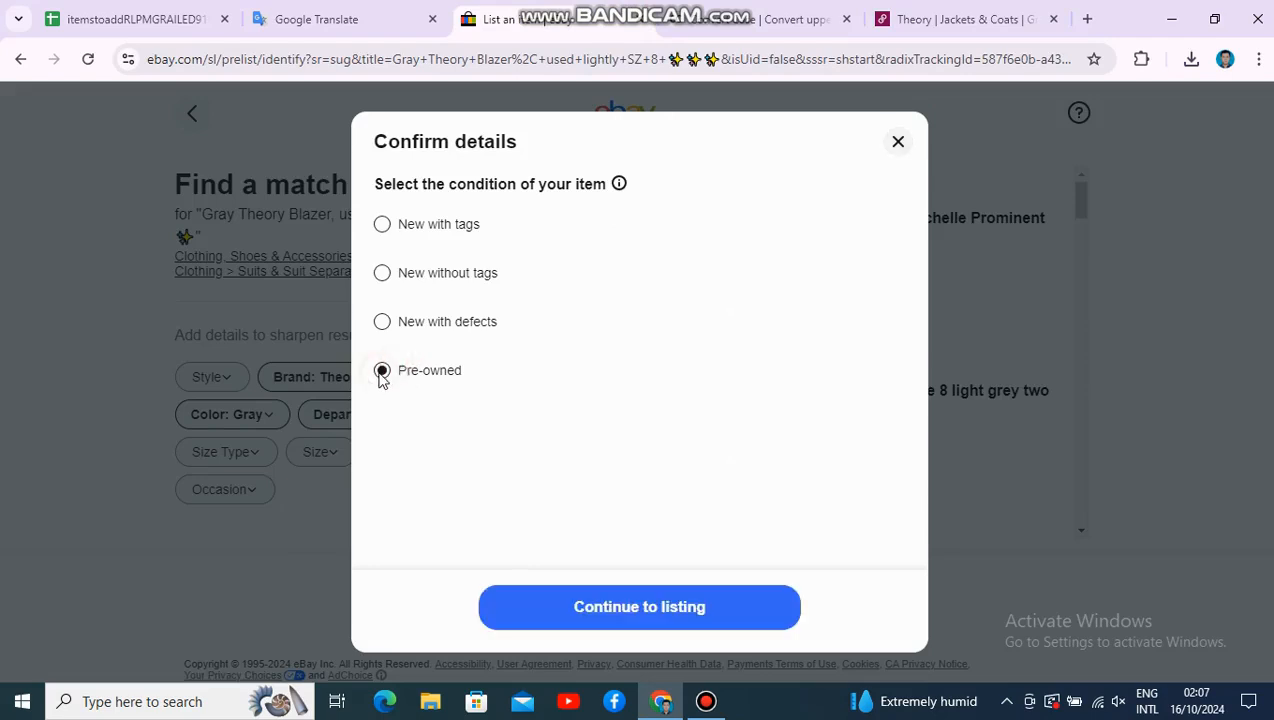
pyautogui.click(603, 606)
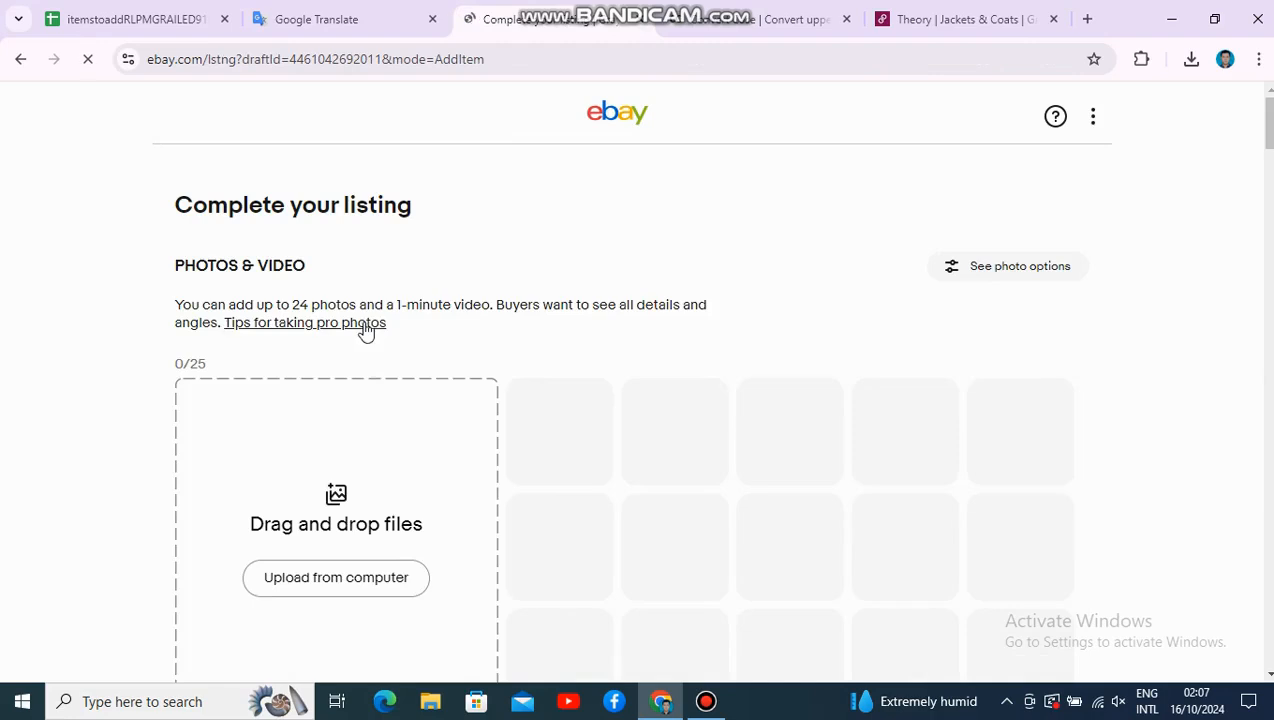
# Step: Upload blazer photos 1 to 4 from New folder on the Desktop to the eBay listing
pyautogui.scroll(-2, 361, 345)
pyautogui.click(366, 393)
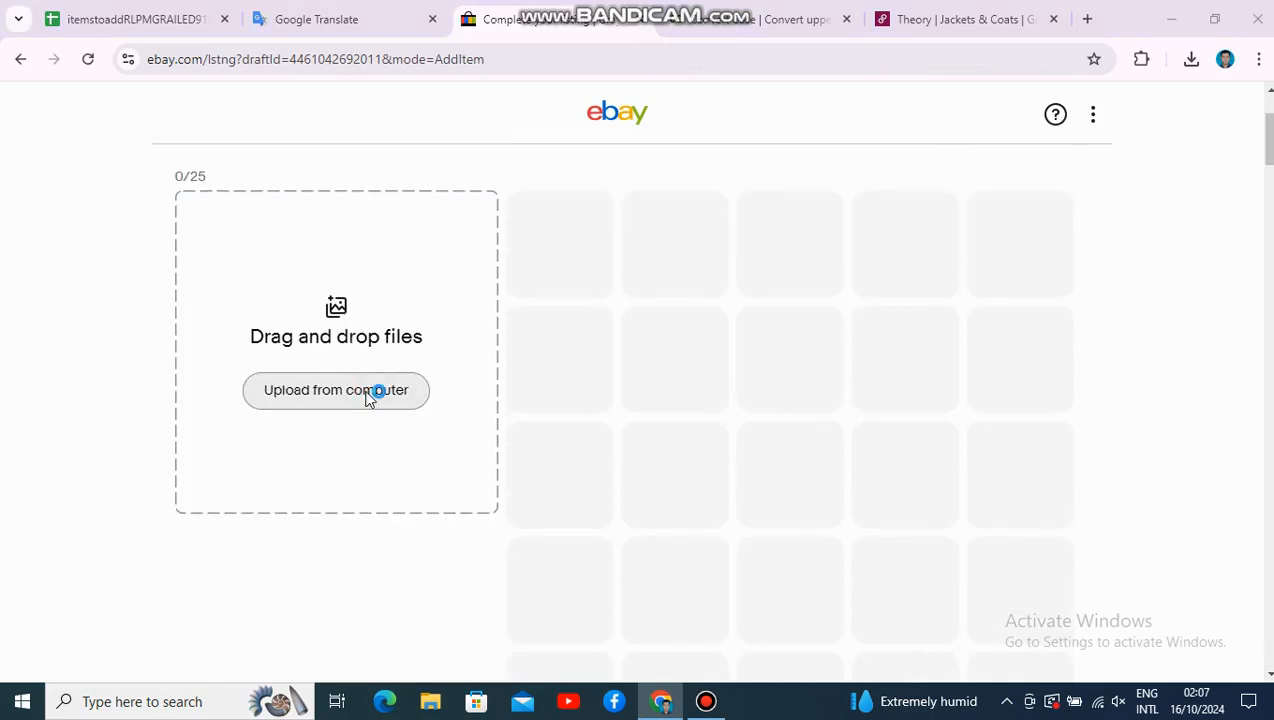
pyautogui.doubleClick(348, 154)
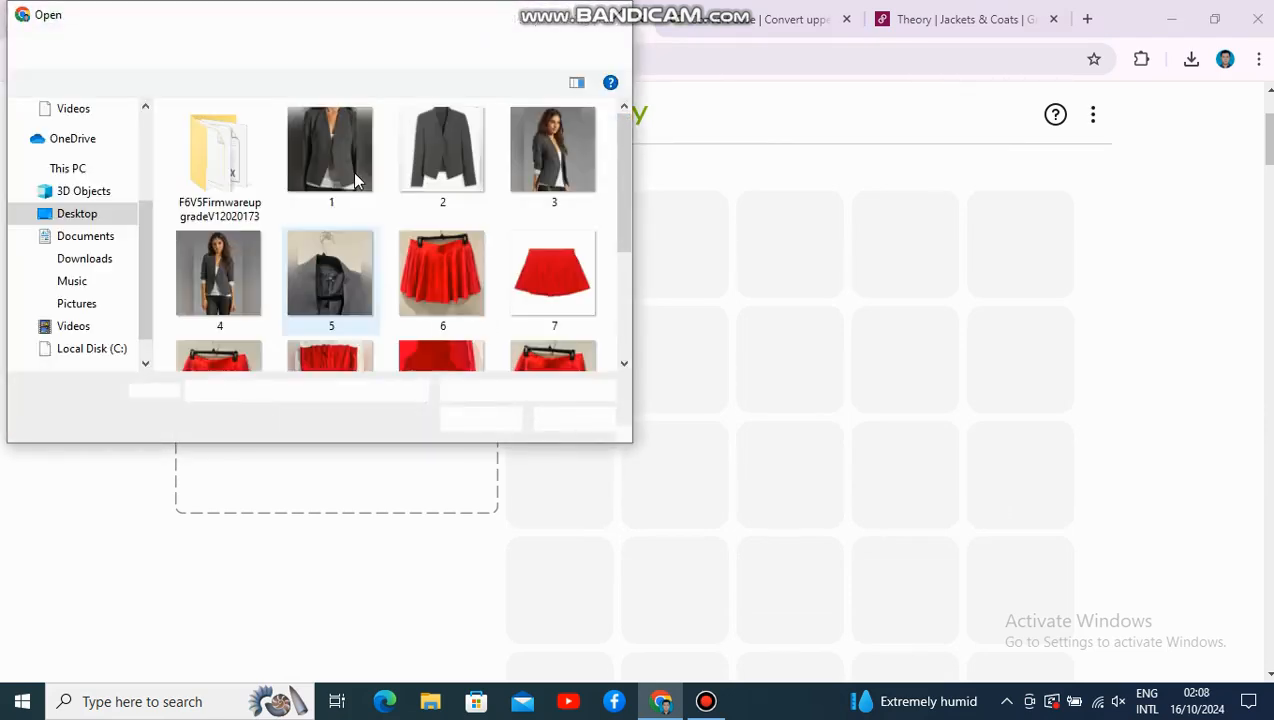
pyautogui.click(345, 178)
pyautogui.keyDown('shift'); pyautogui.click(243, 288); pyautogui.keyUp('shift')
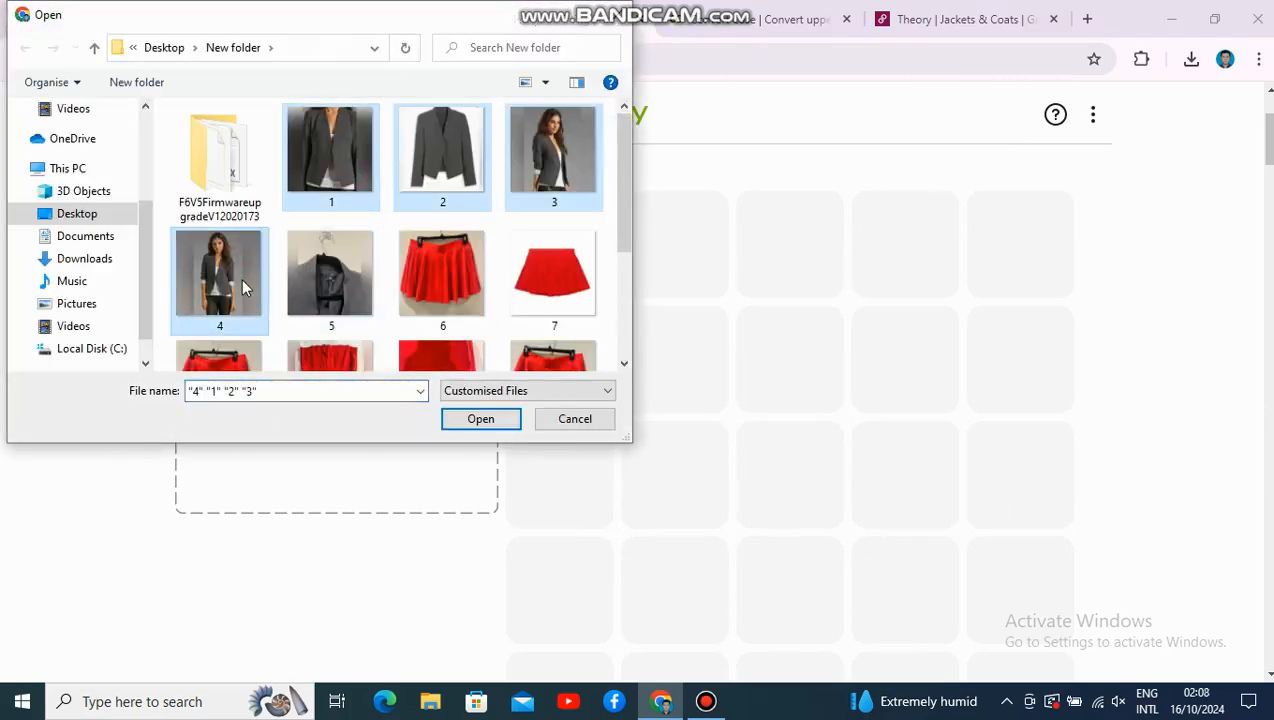
pyautogui.press('Return')
# Step: Review the item category, then set the required Style to Blazer by copying the word from the Poshmark title
pyautogui.scroll(-5, 413, 275)
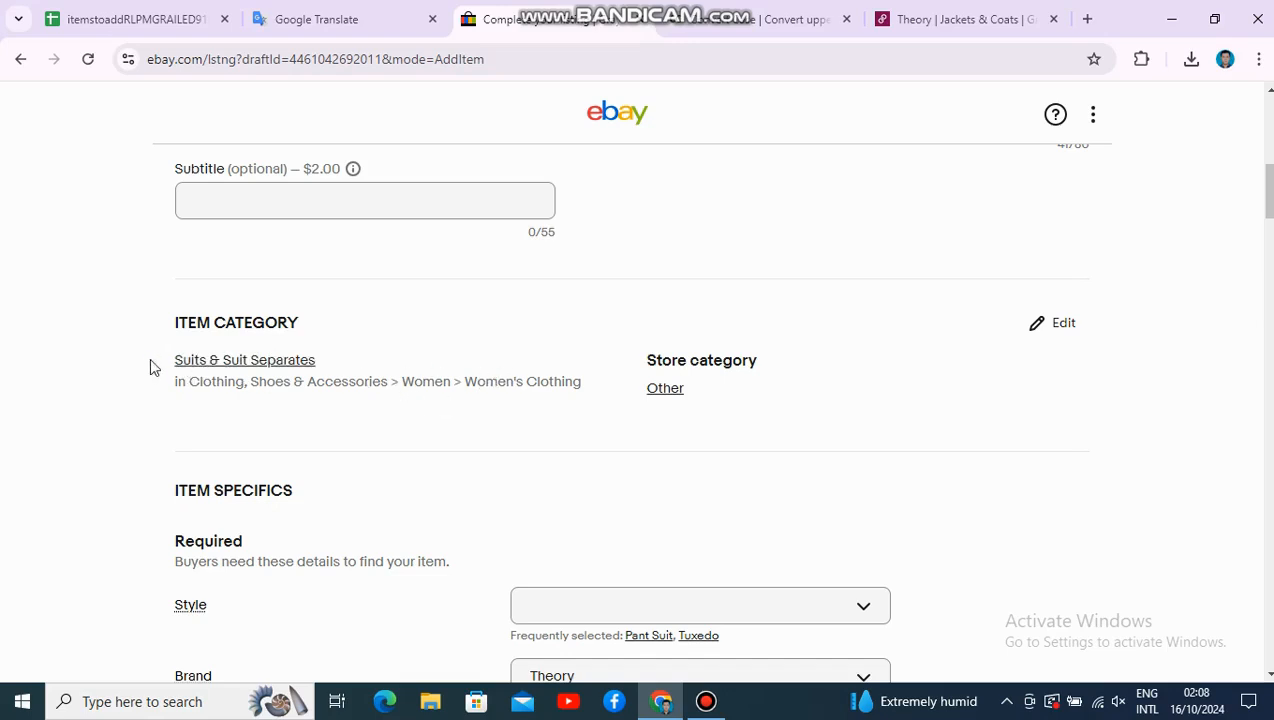
pyautogui.moveTo(151, 364); pyautogui.dragTo(631, 397)
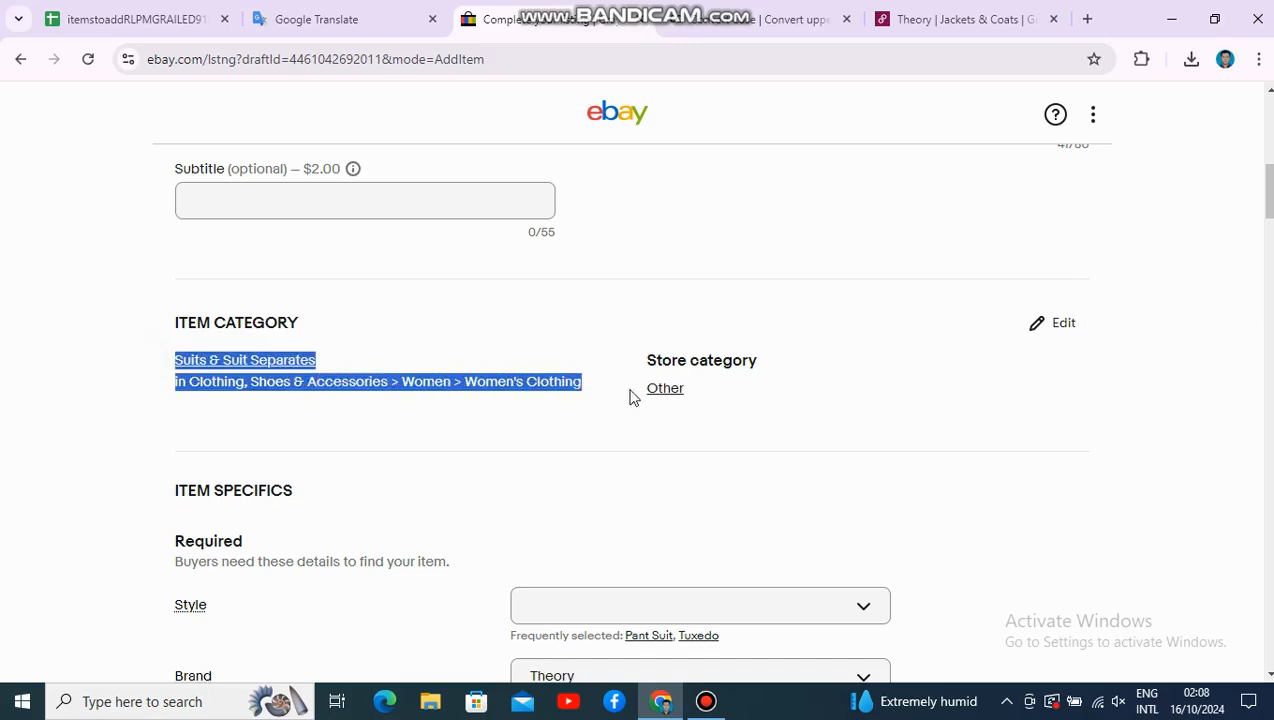
pyautogui.scroll(-3, 1232, 667)
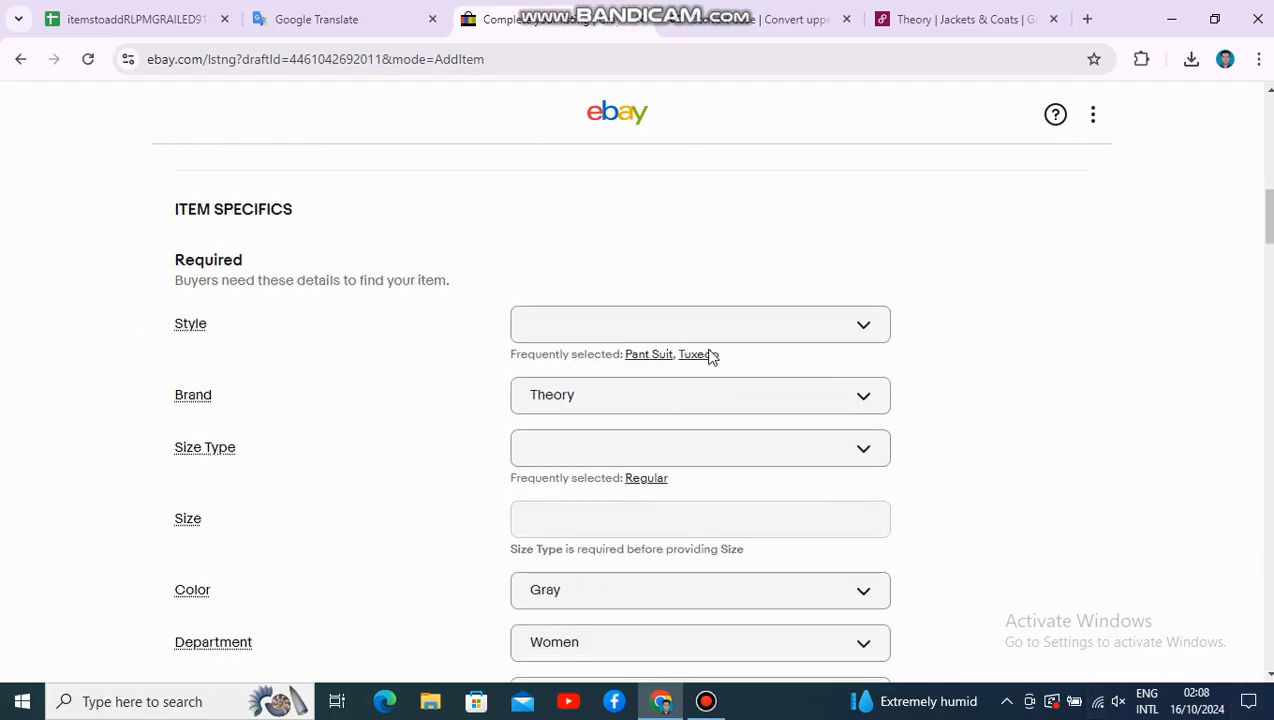
pyautogui.click(646, 325)
pyautogui.click(955, 19)
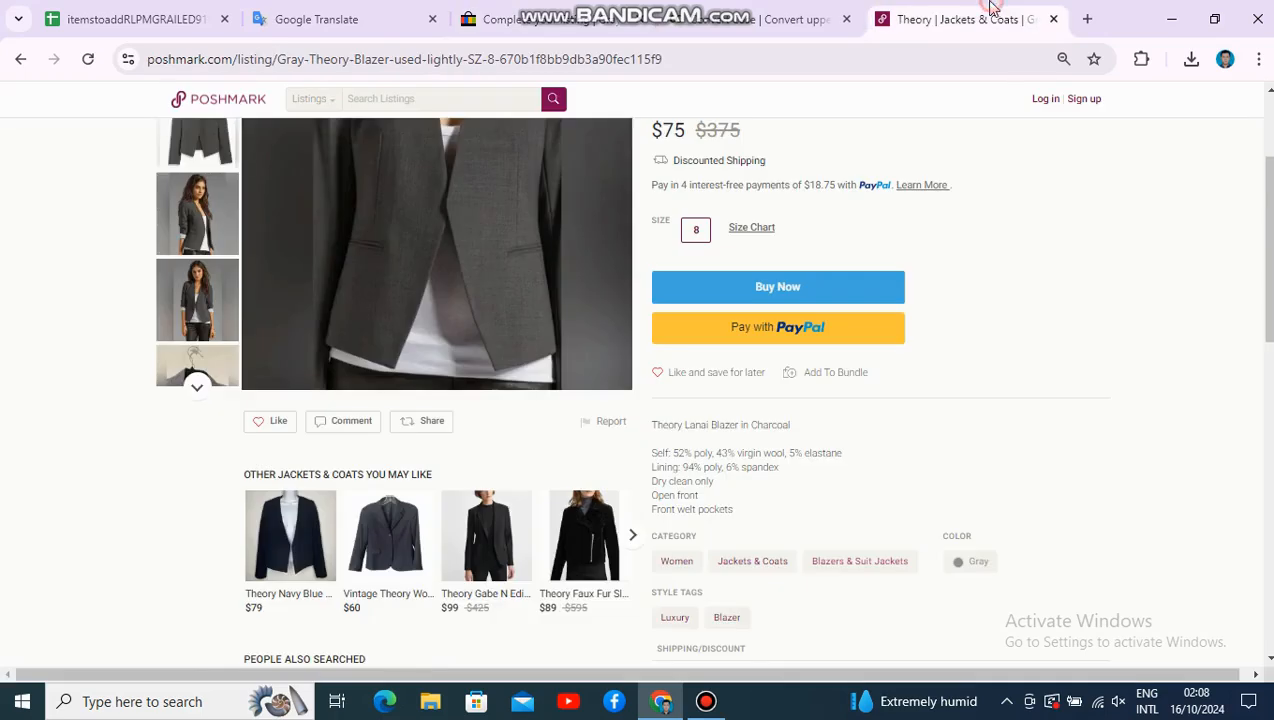
pyautogui.scroll(2, 875, 262)
pyautogui.doubleClick(779, 252)
pyautogui.hotkey('ctrl', 'c')
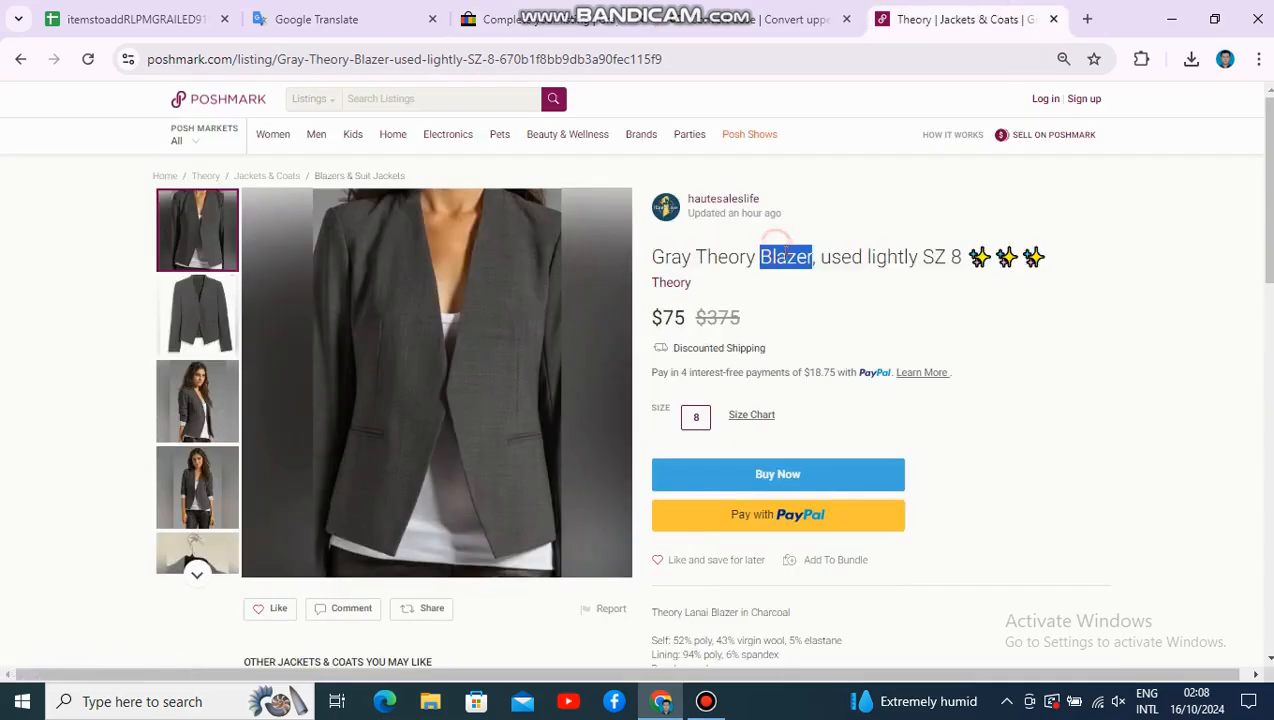
pyautogui.click(540, 19)
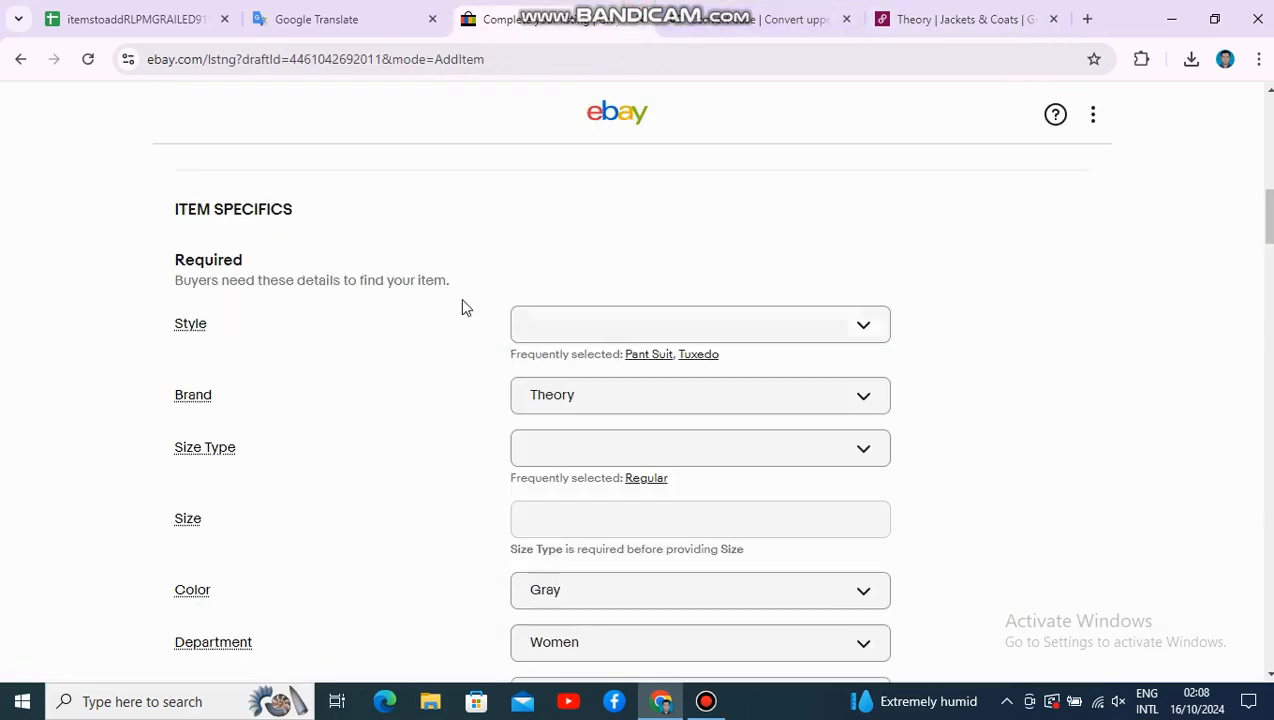
pyautogui.click(625, 328)
pyautogui.hotkey('ctrl', 'v')
pyautogui.click(1018, 446)
# Step: Check the blazer's size on Poshmark and set the eBay Size Type to Regular and Size to 8
pyautogui.click(987, 12)
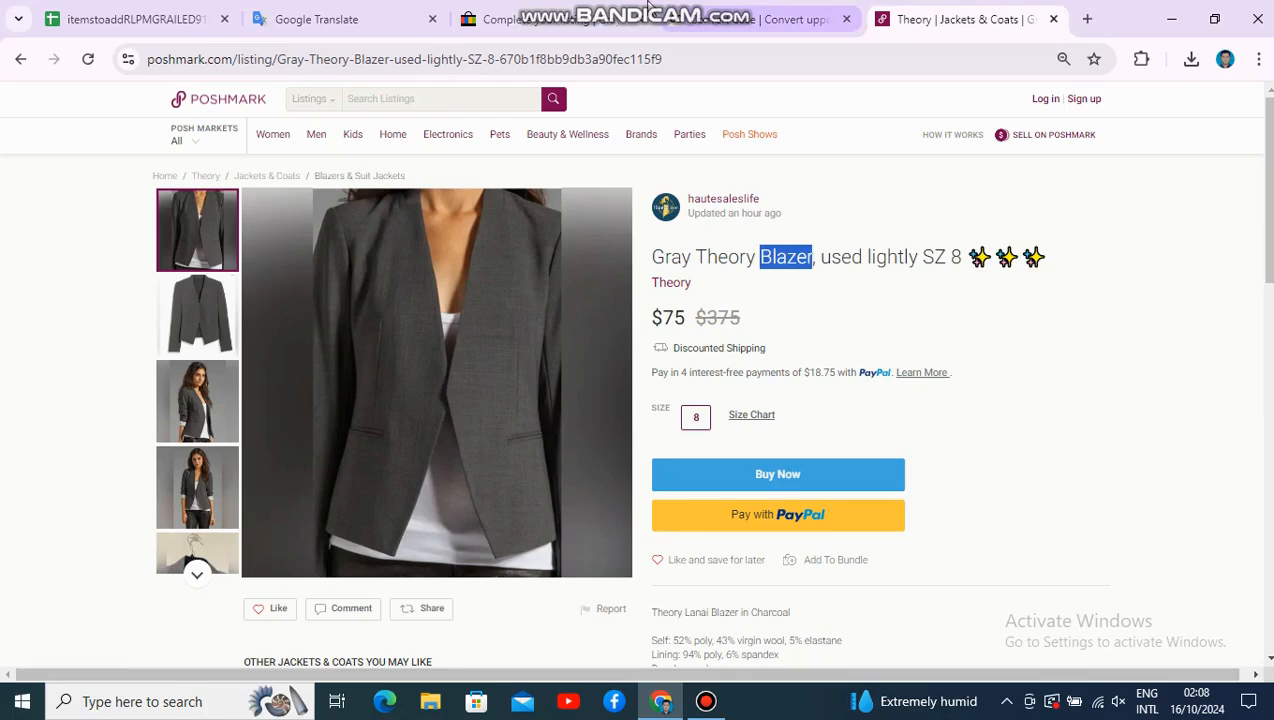
pyautogui.click(540, 19)
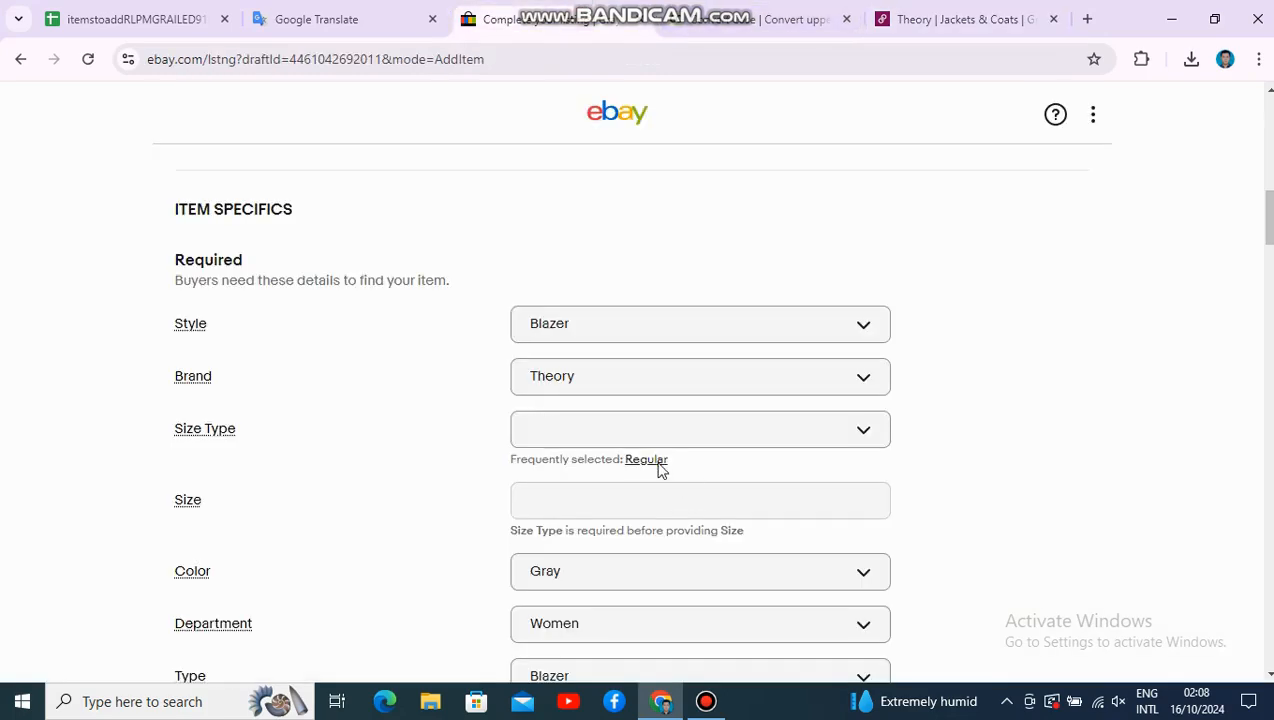
pyautogui.click(955, 14)
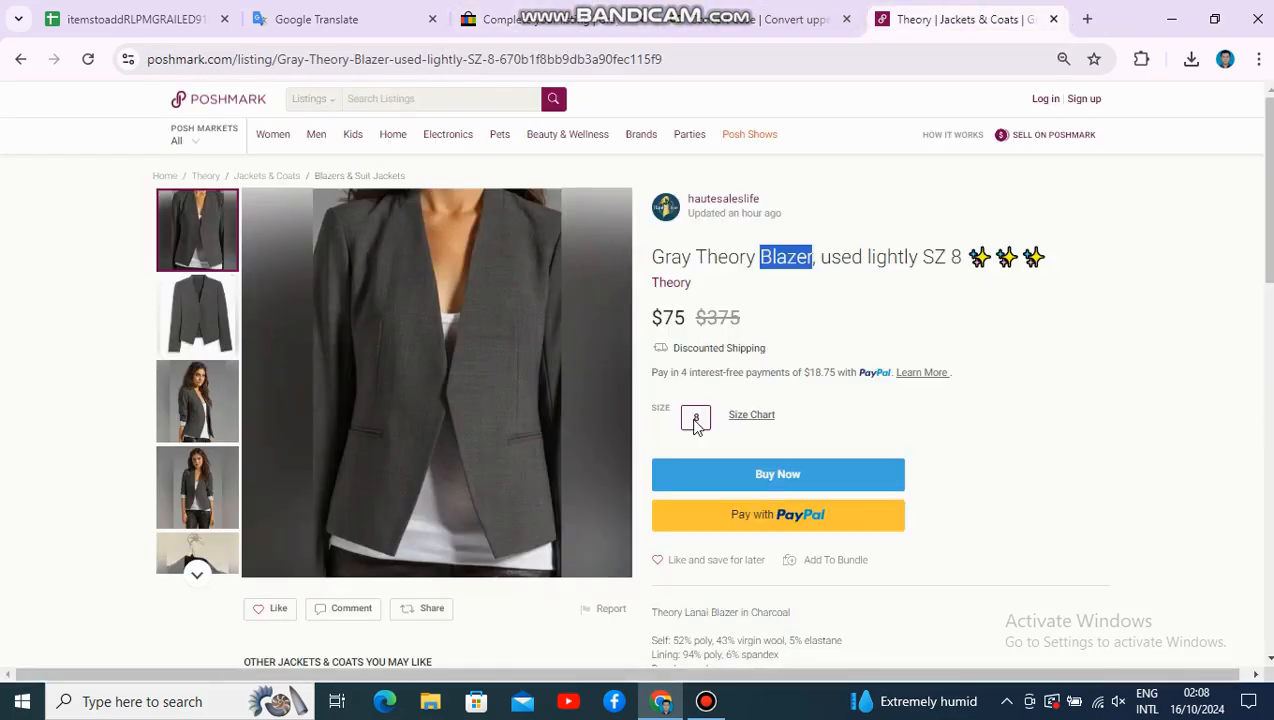
pyautogui.click(520, 19)
pyautogui.scroll(-1, 526, 299)
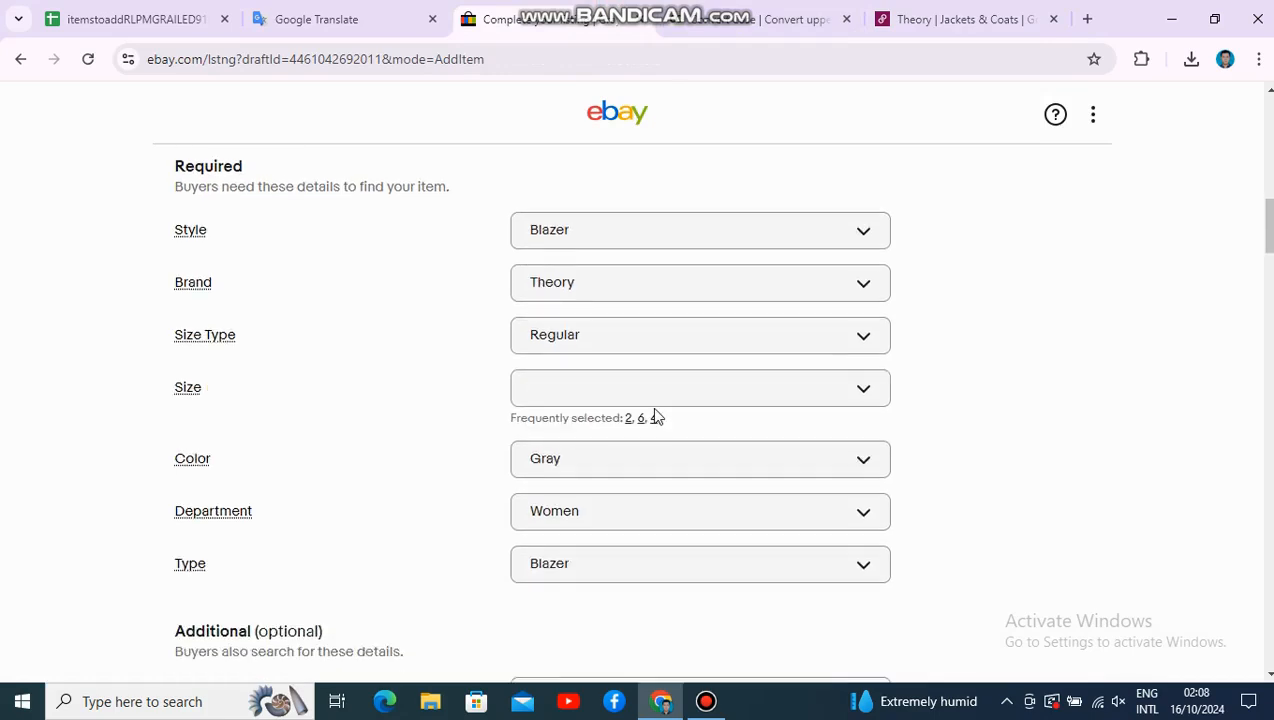
pyautogui.click(644, 398)
pyautogui.scroll(-5, 566, 546)
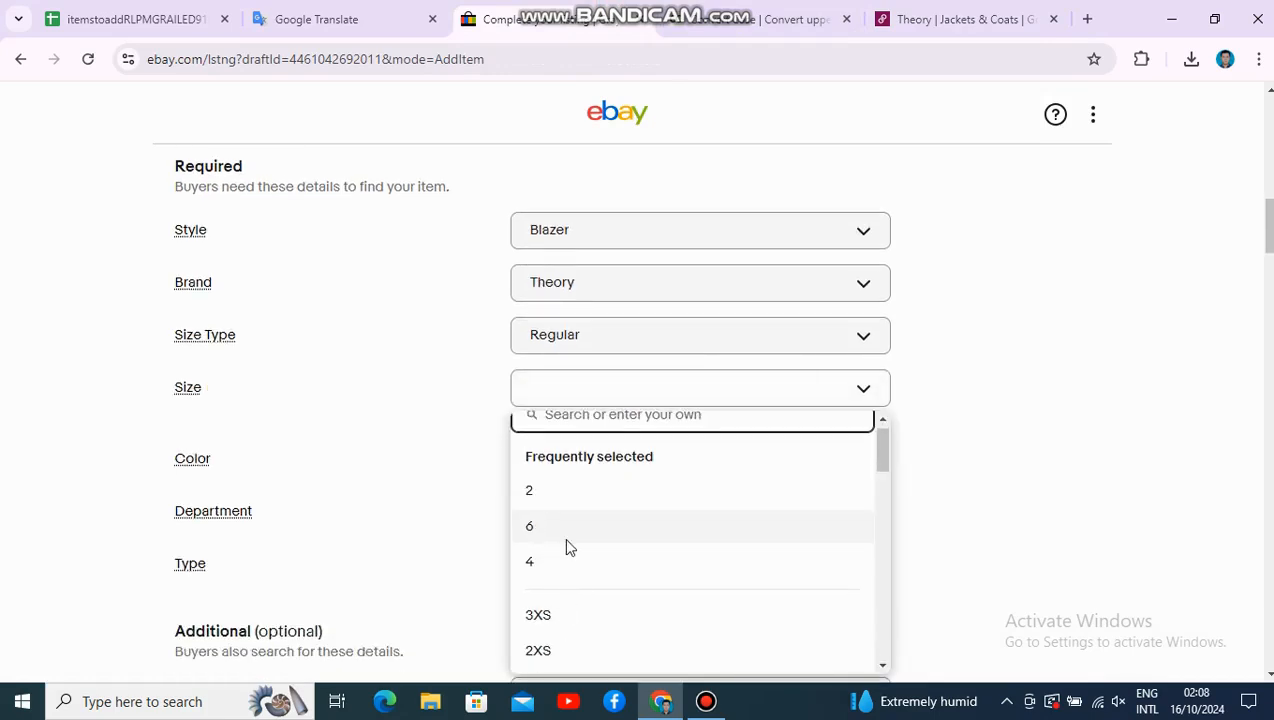
pyautogui.scroll(-1, 566, 546)
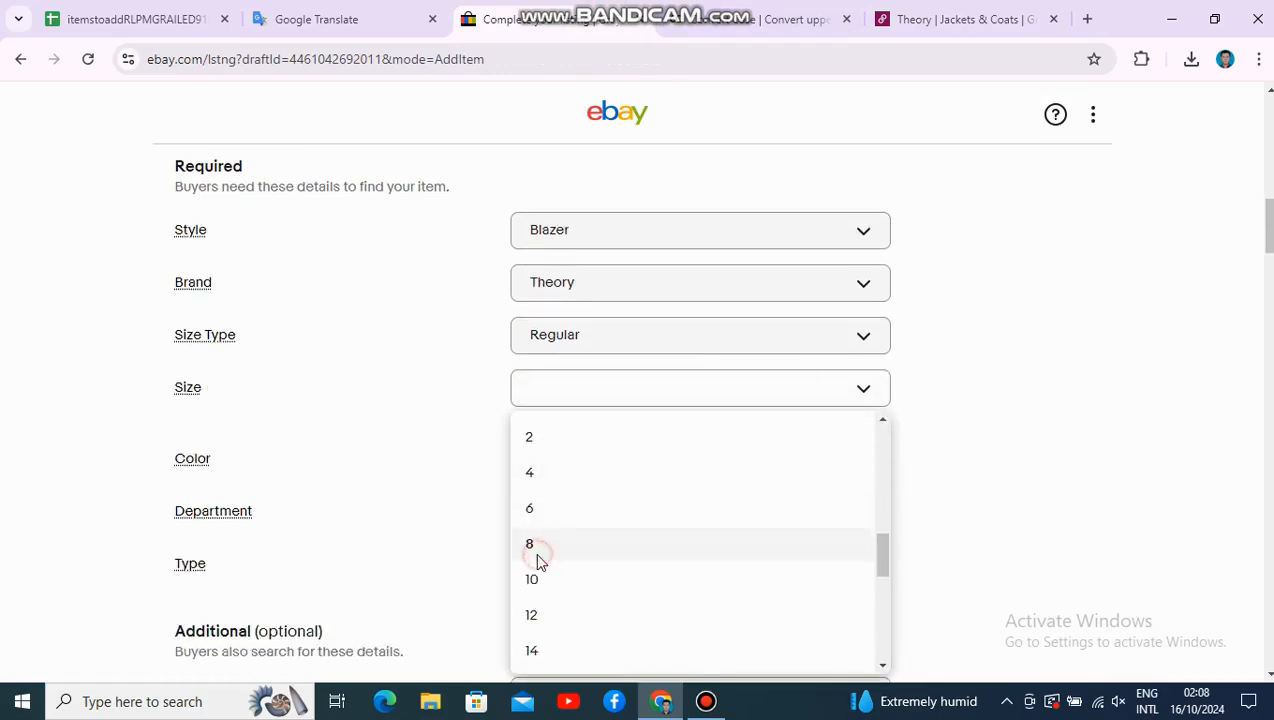
pyautogui.click(536, 553)
# Step: Compare the color and category on the Poshmark page with the required item specifics in the eBay listing
pyautogui.click(947, 19)
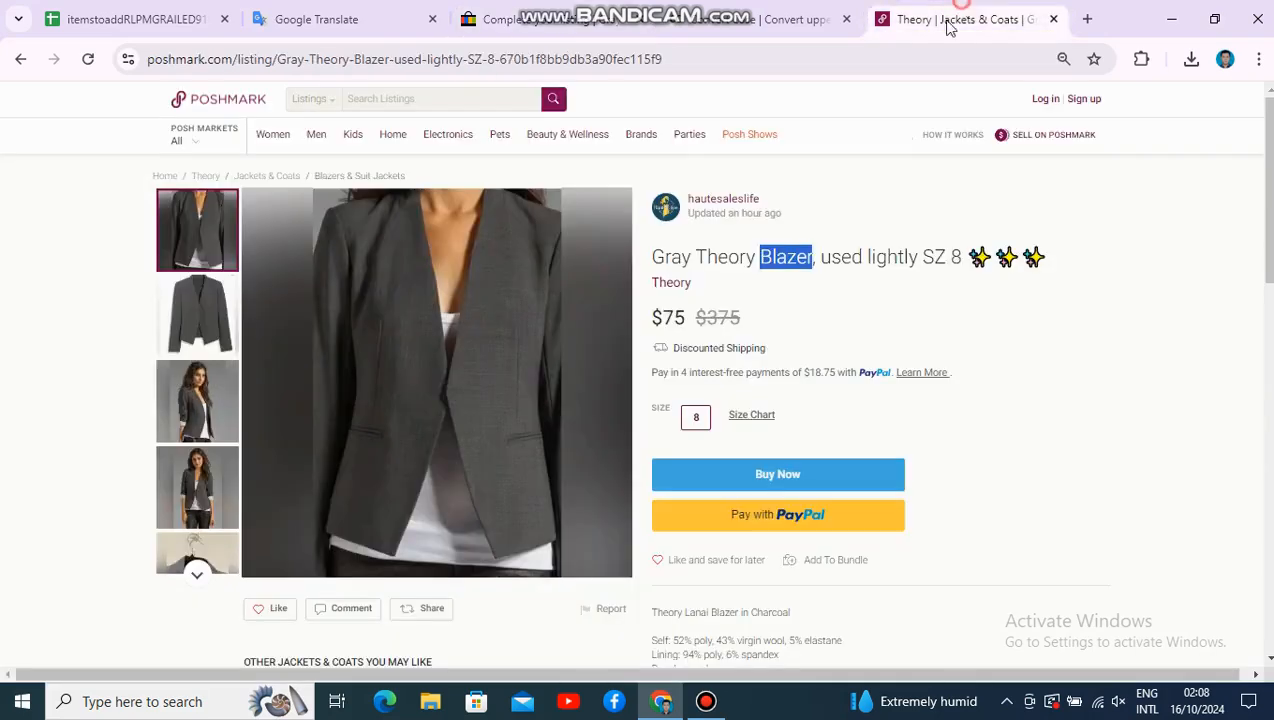
pyautogui.scroll(-5, 900, 345)
pyautogui.scroll(6, 900, 346)
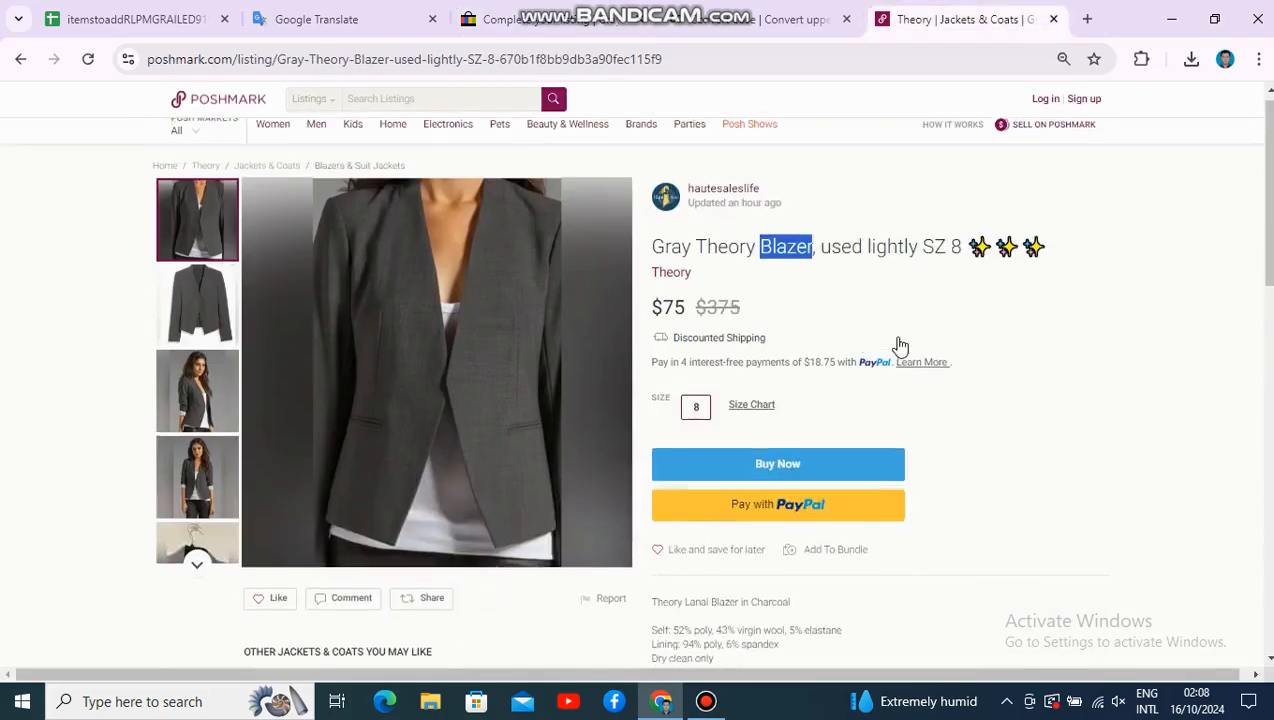
pyautogui.scroll(-6, 879, 346)
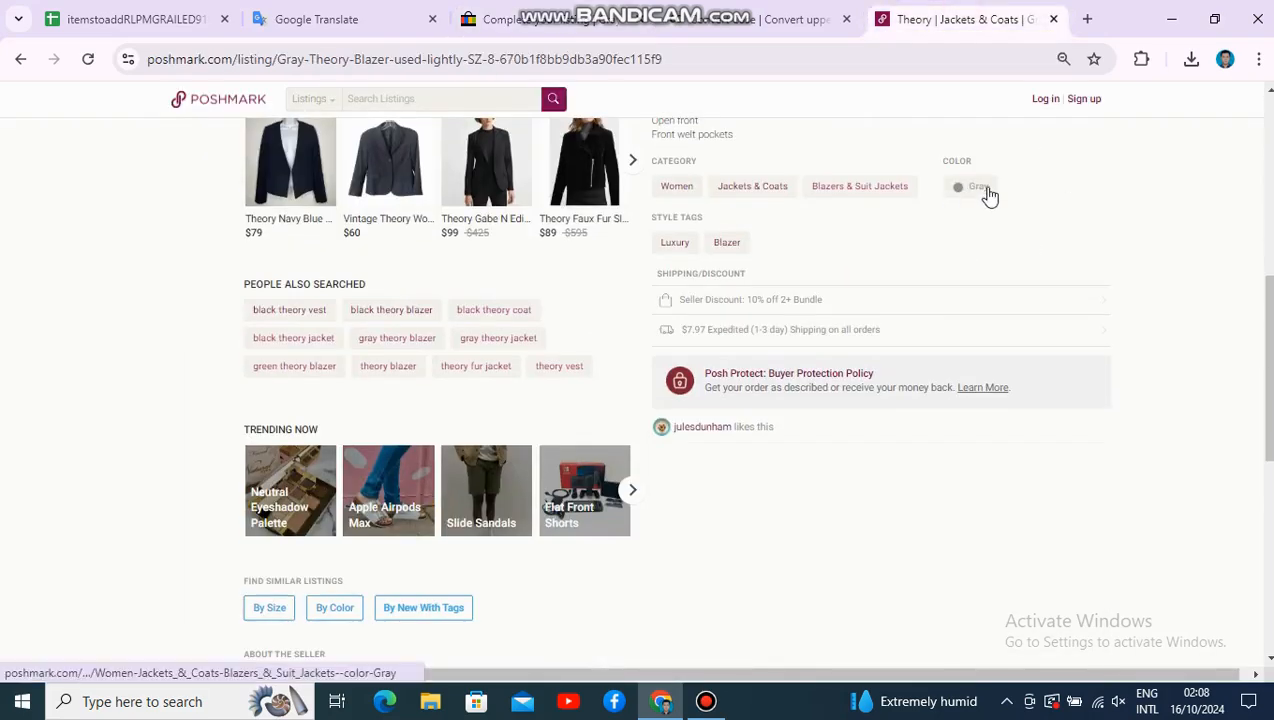
pyautogui.click(495, 19)
pyautogui.scroll(-2, 638, 362)
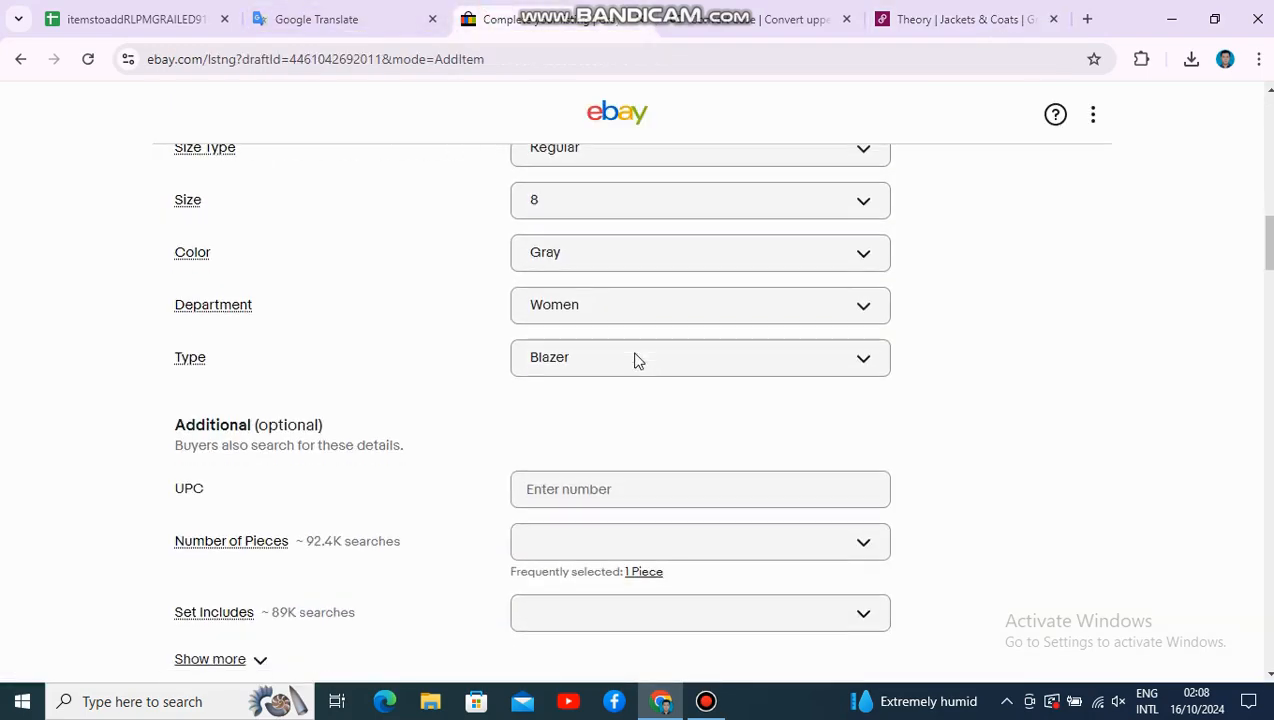
pyautogui.scroll(-1, 624, 389)
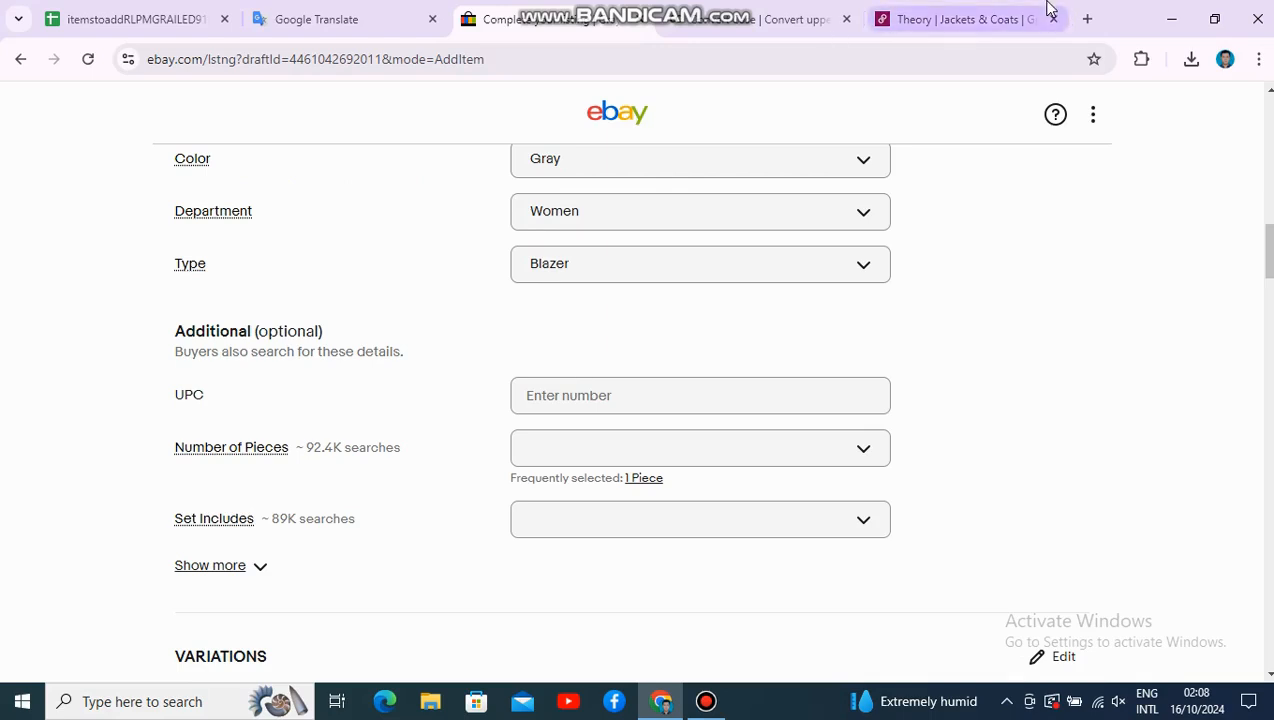
# Step: Review the fabric and lining details in the Poshmark description, and expand the additional optional item specifics in the eBay listing
pyautogui.click(1040, 10)
pyautogui.scroll(2, 765, 362)
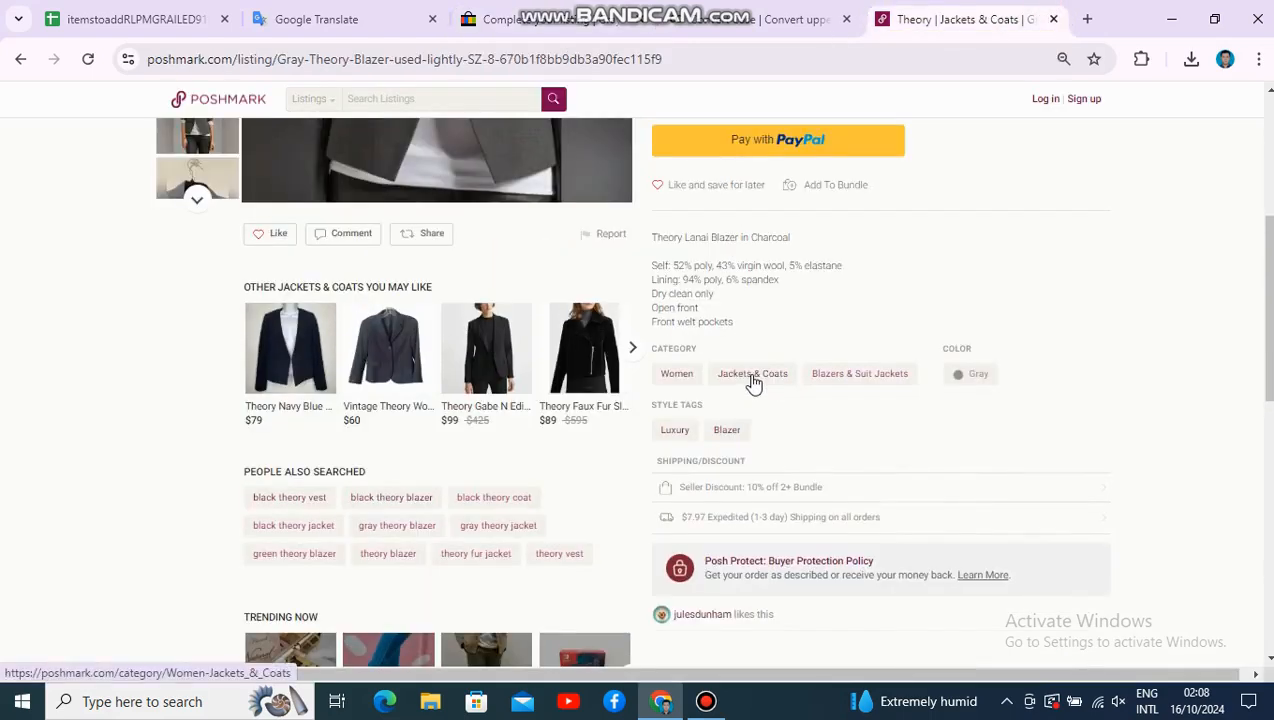
pyautogui.tripleClick(683, 281)
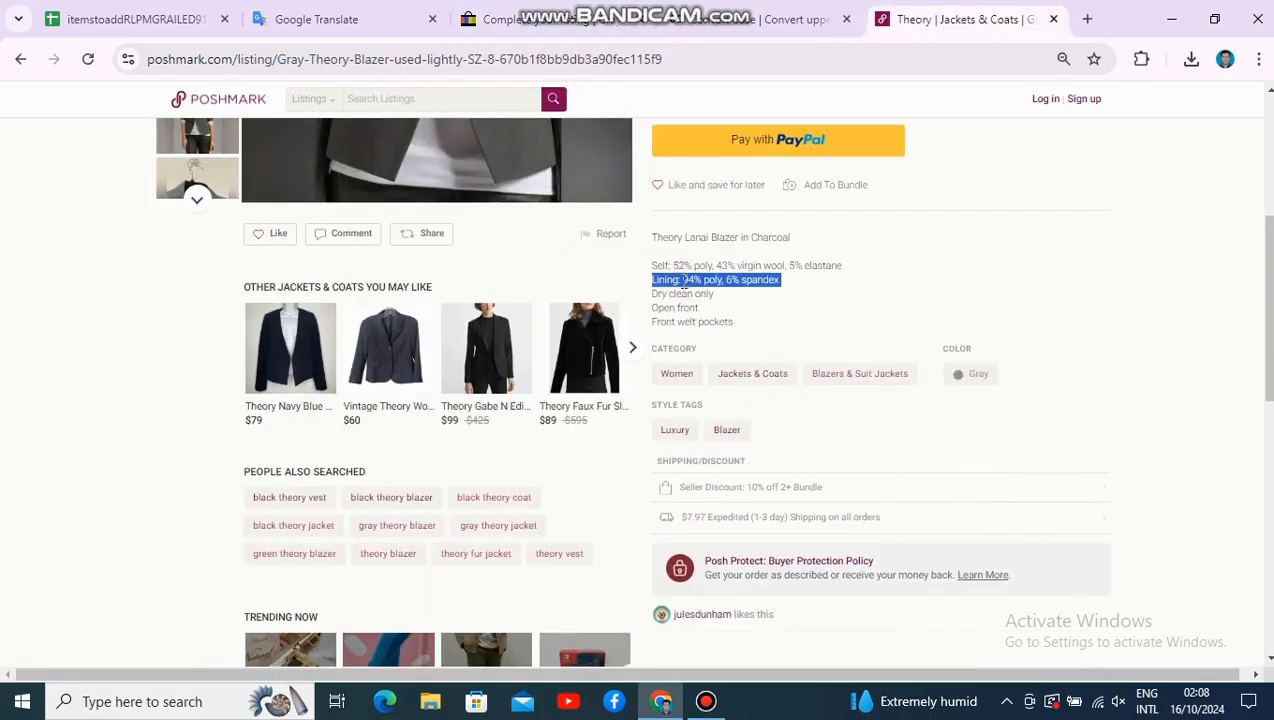
pyautogui.click(590, 22)
pyautogui.scroll(-1, 256, 455)
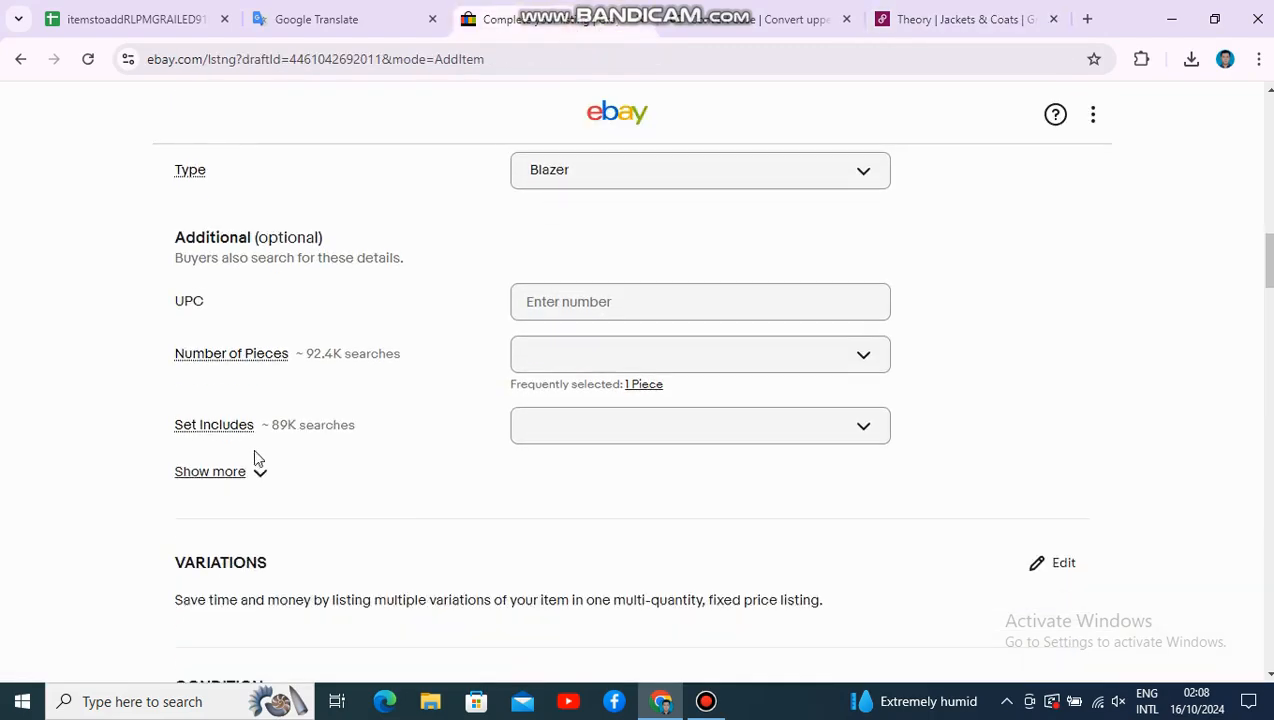
pyautogui.click(250, 479)
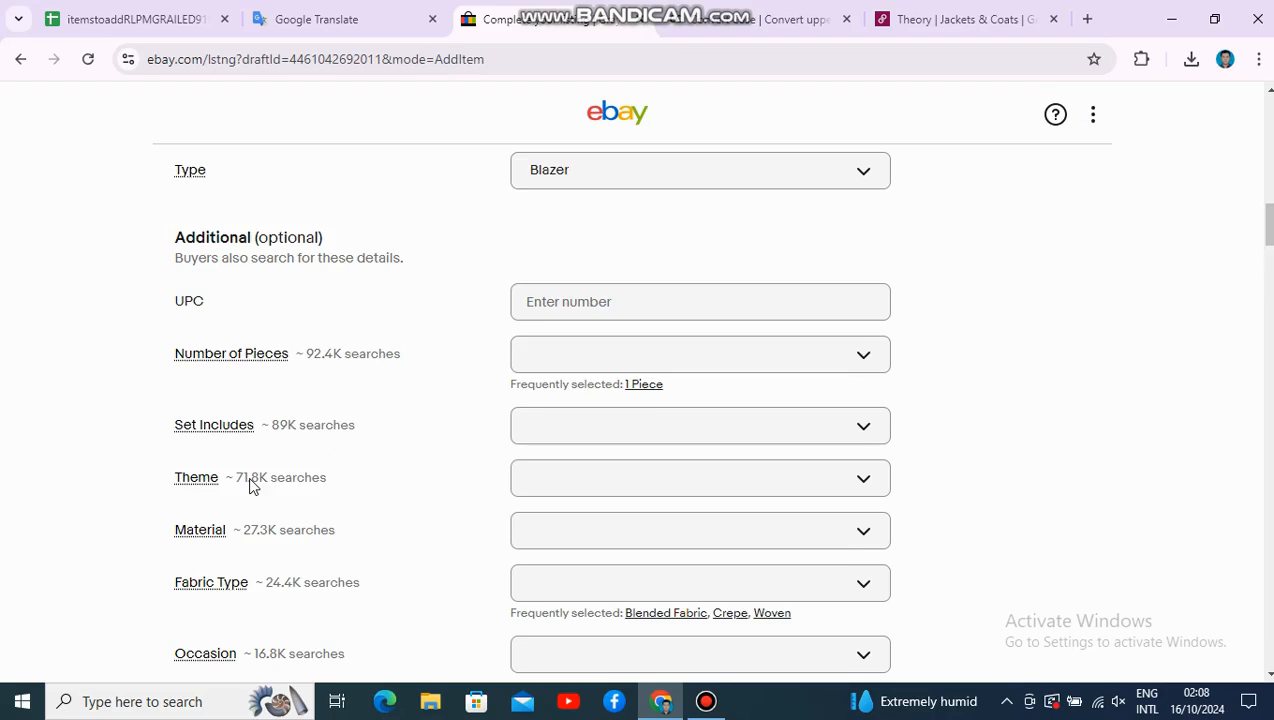
# Step: Copy "52% poly" from the Poshmark description and set it as a custom Material value in the eBay listing
pyautogui.scroll(-1, 268, 450)
pyautogui.click(594, 450)
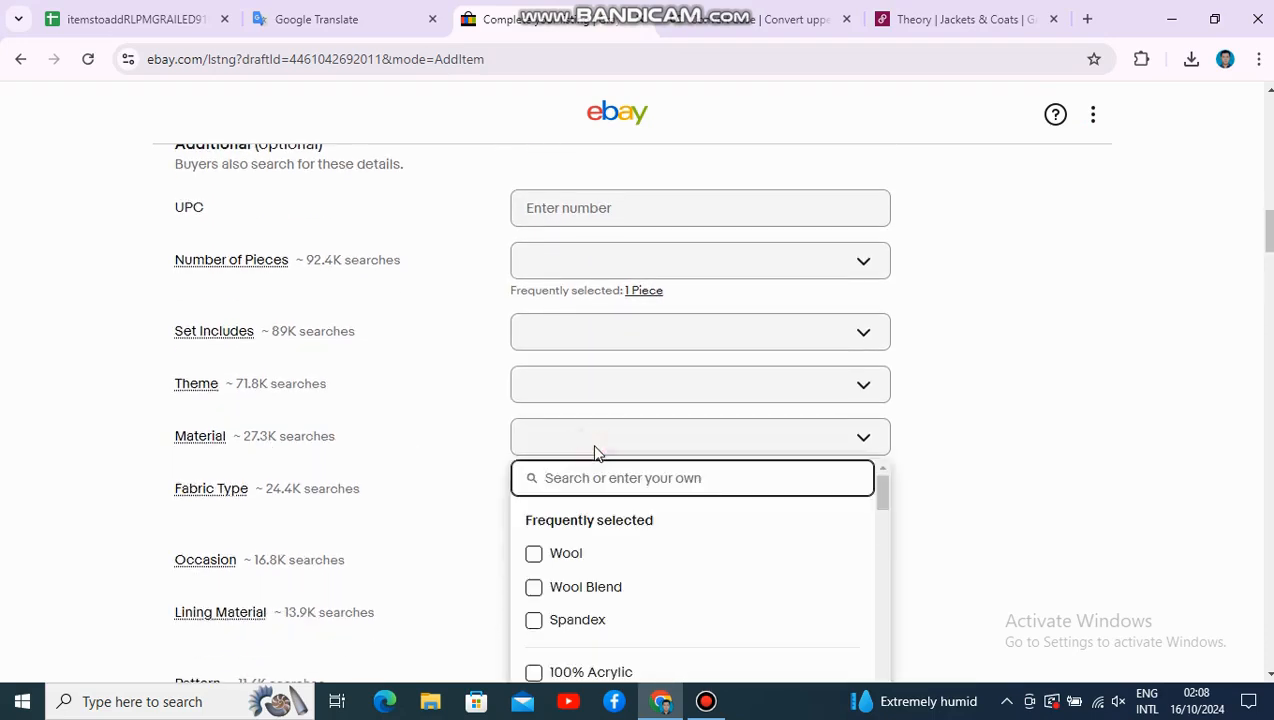
pyautogui.click(904, 17)
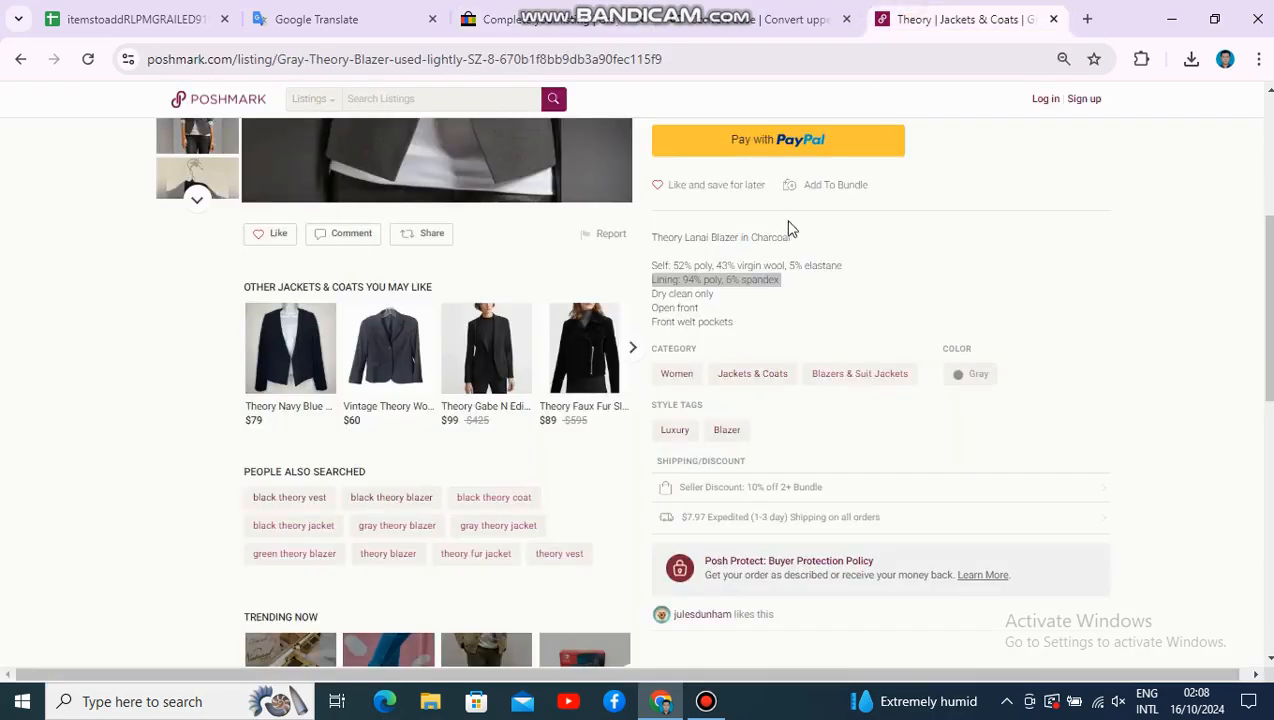
pyautogui.click(676, 266)
pyautogui.moveTo(697, 266); pyautogui.dragTo(712, 266)
pyautogui.hotkey('ctrl', 'c')
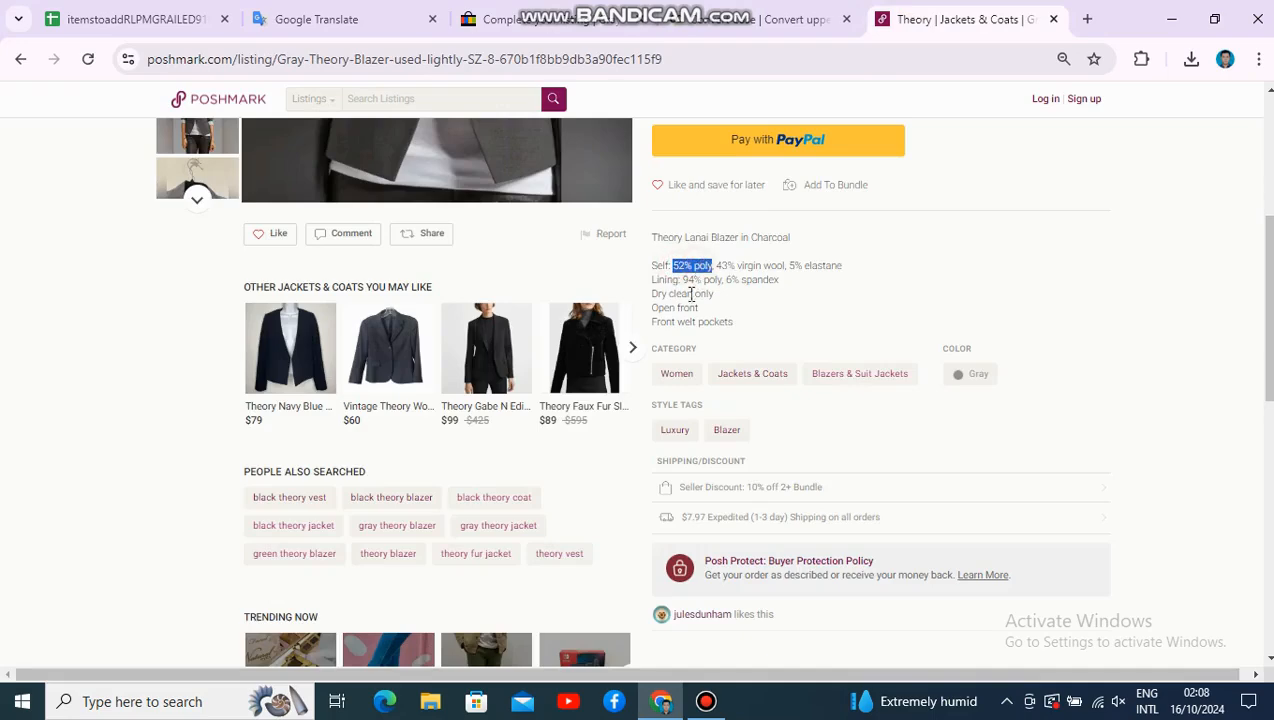
pyautogui.click(570, 18)
pyautogui.click(593, 433)
pyautogui.hotkey('ctrl', 'v')
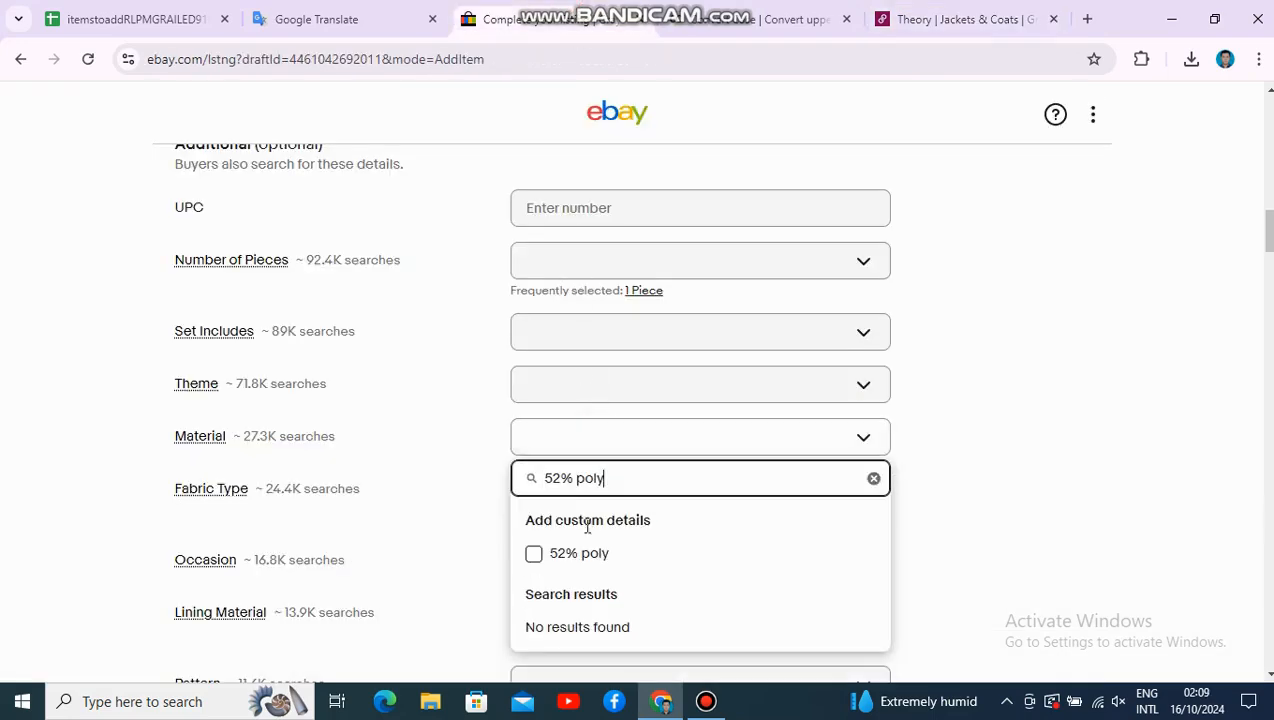
pyautogui.click(535, 555)
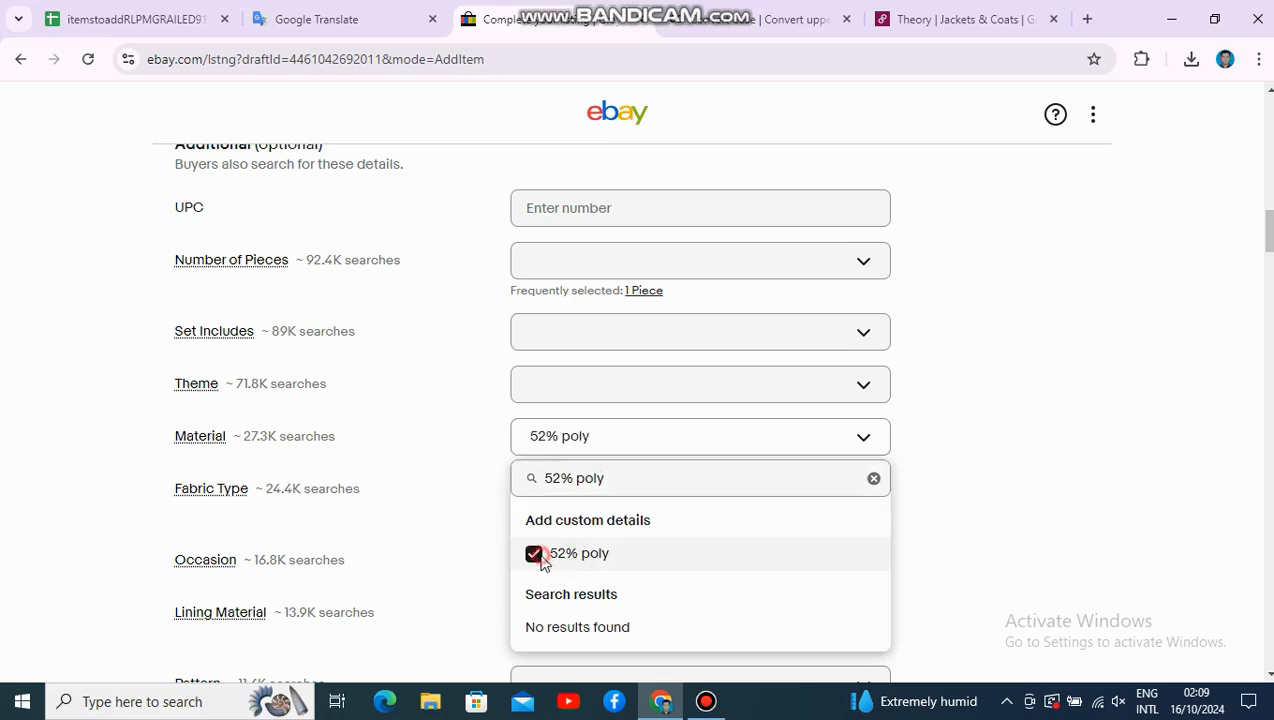
pyautogui.click(538, 558)
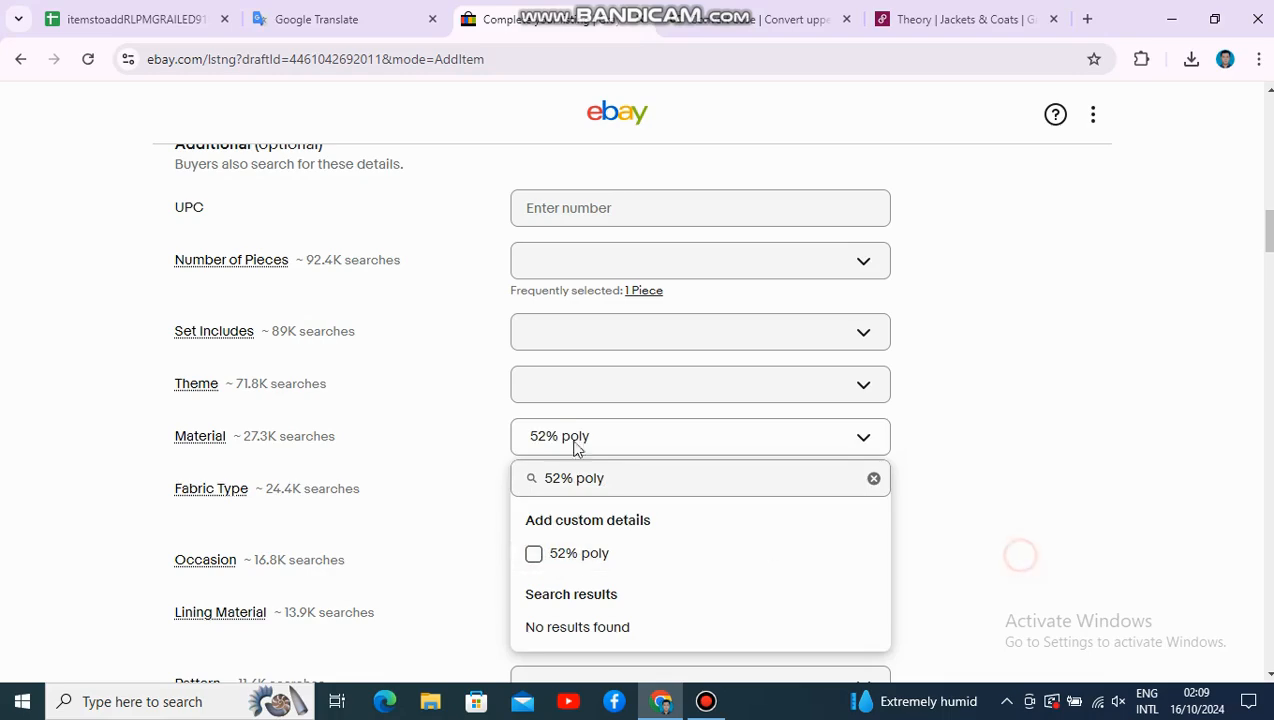
pyautogui.scroll(-3, 552, 427)
pyautogui.click(427, 398)
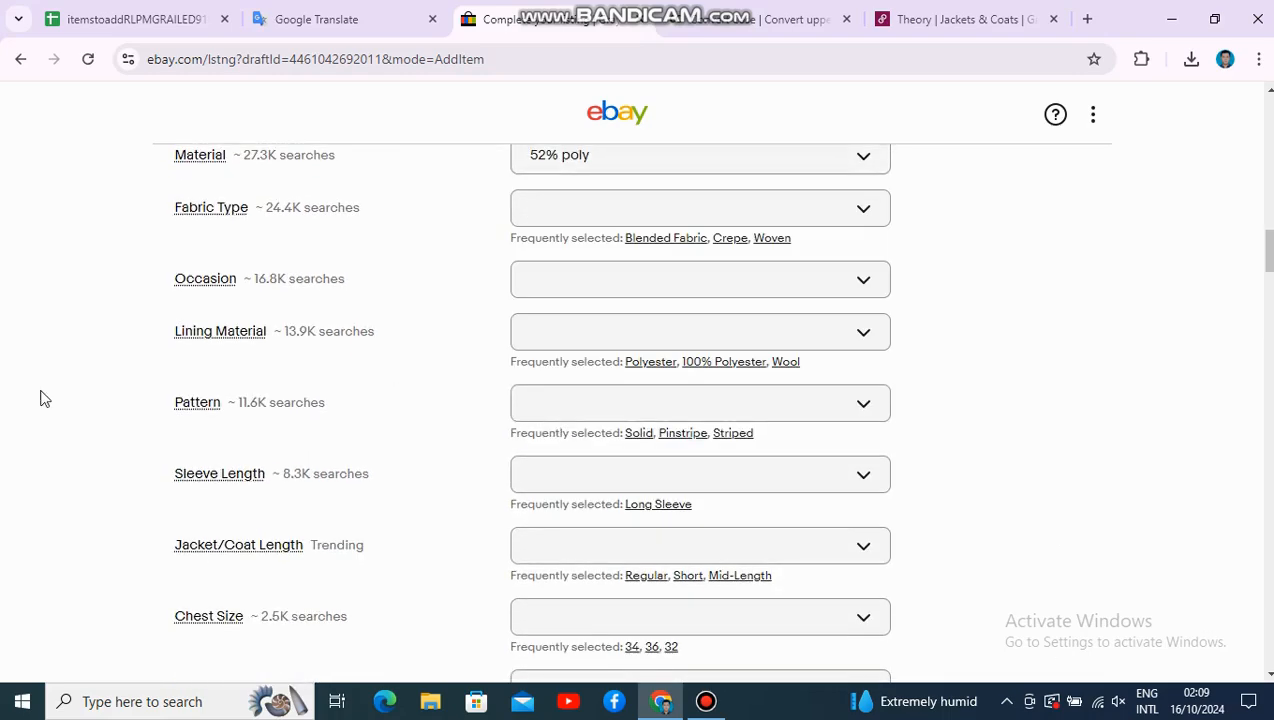
# Step: Set the eBay Lining Material to the custom value "94% poly" taken from the lining details on Poshmark
pyautogui.click(1005, 17)
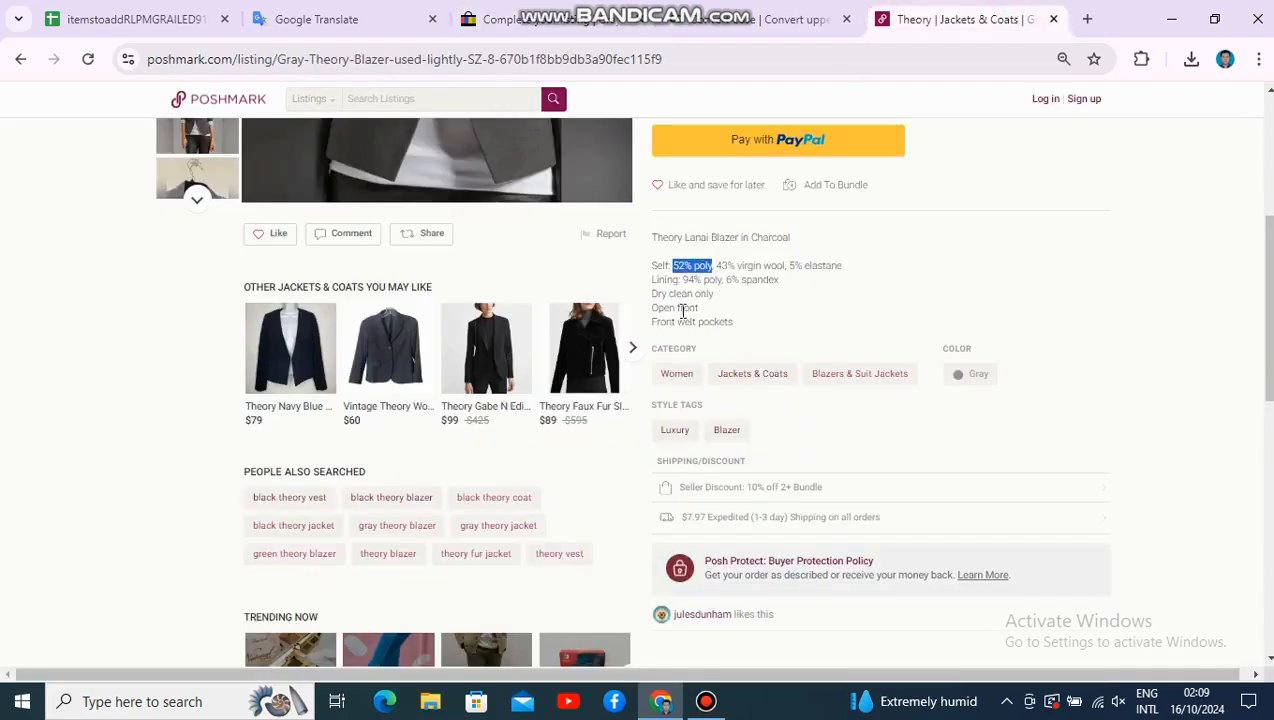
pyautogui.tripleClick(668, 279)
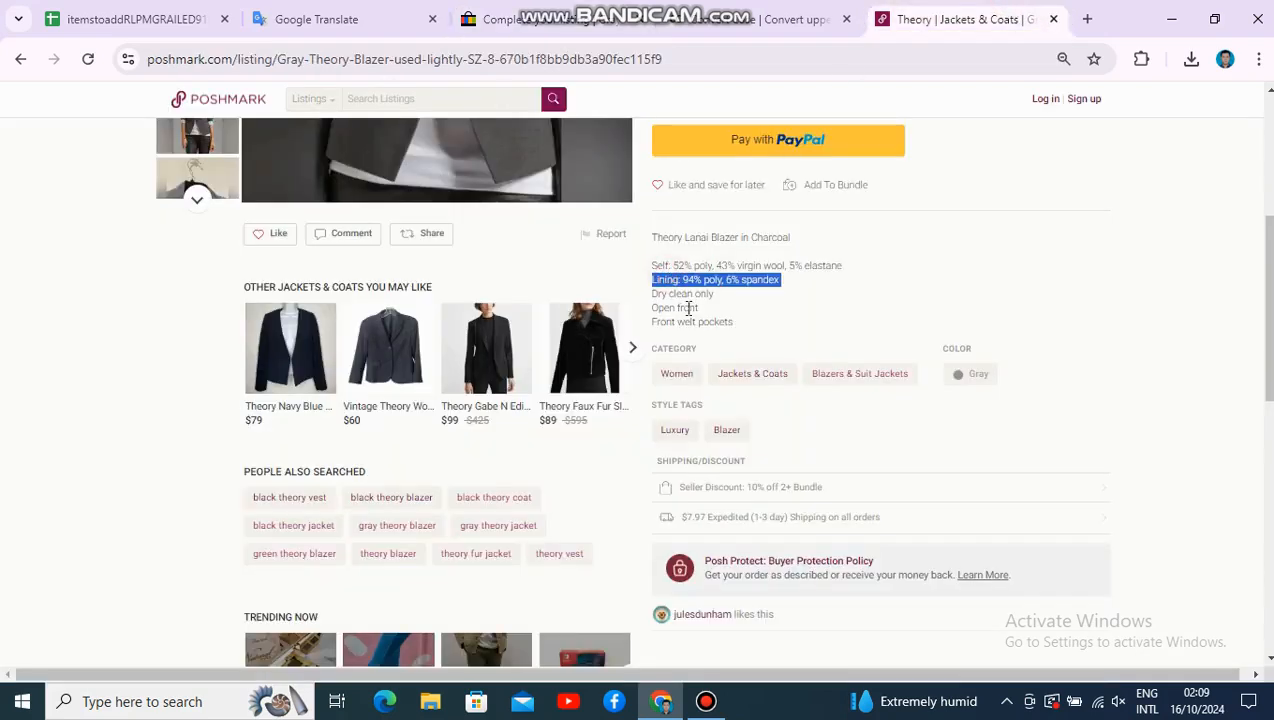
pyautogui.doubleClick(677, 265)
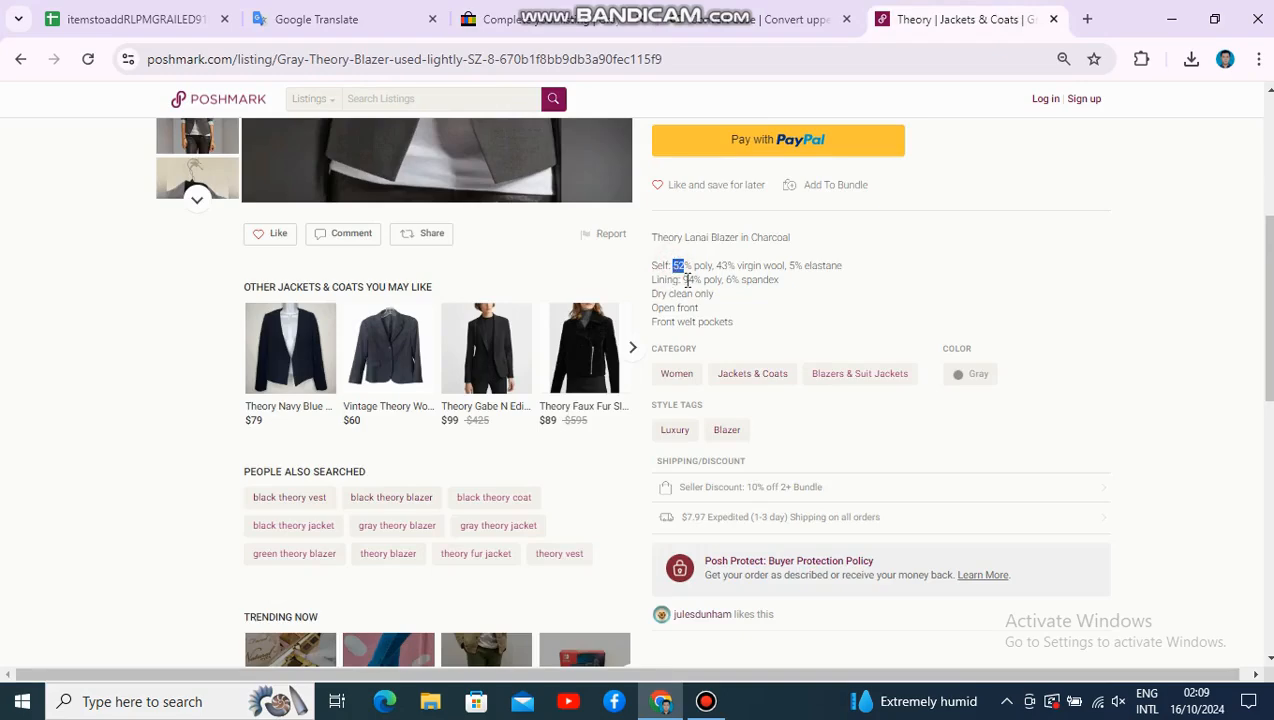
pyautogui.moveTo(684, 280); pyautogui.dragTo(720, 280)
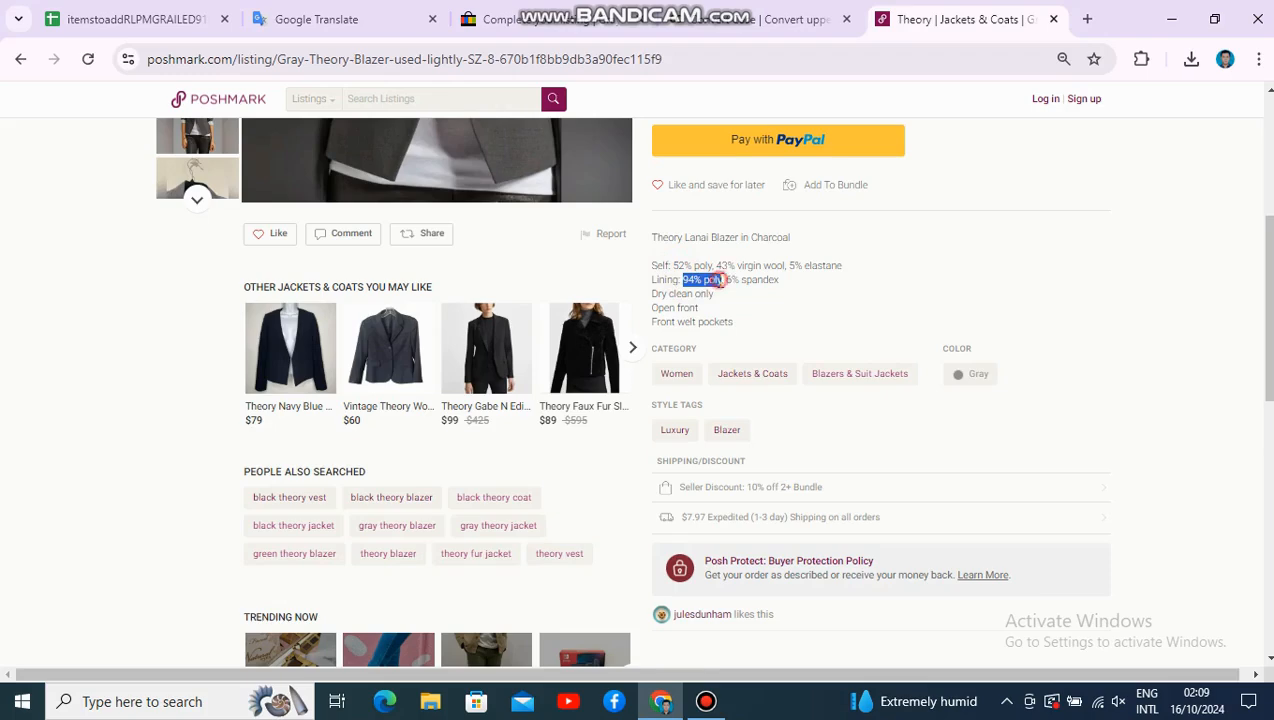
pyautogui.click(508, 20)
pyautogui.click(562, 333)
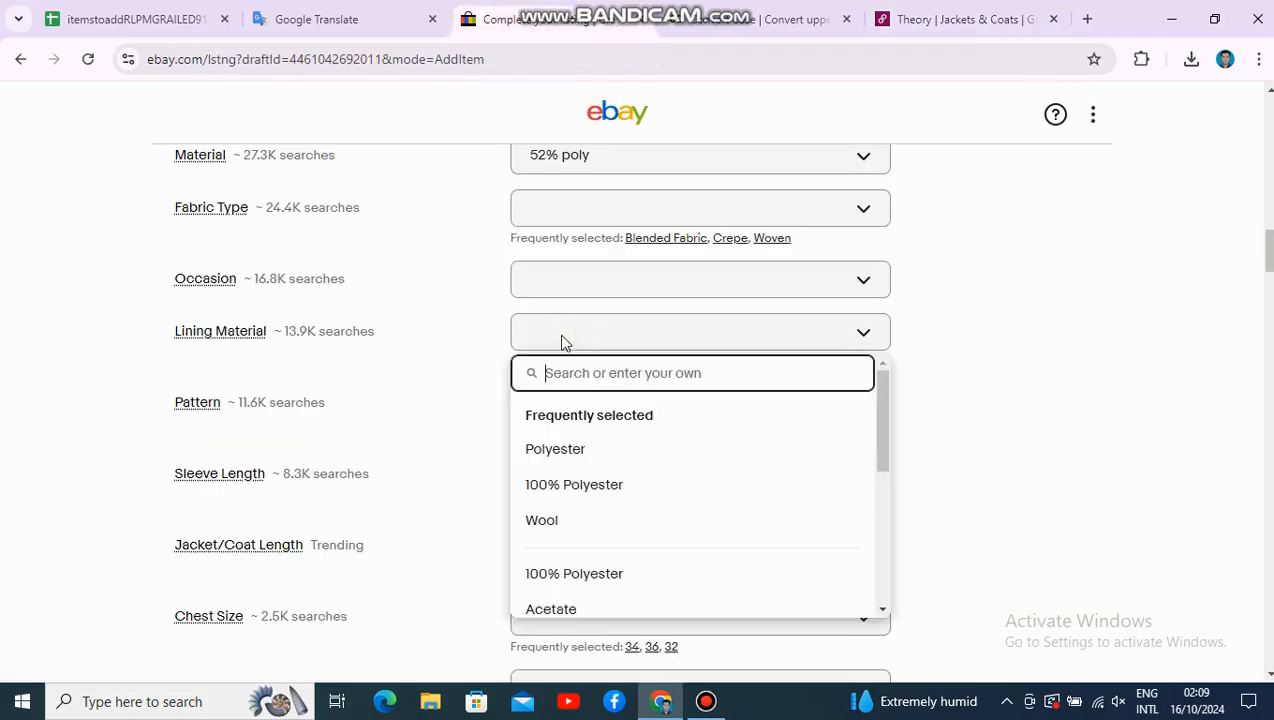
pyautogui.write('94% poly')
pyautogui.click(578, 452)
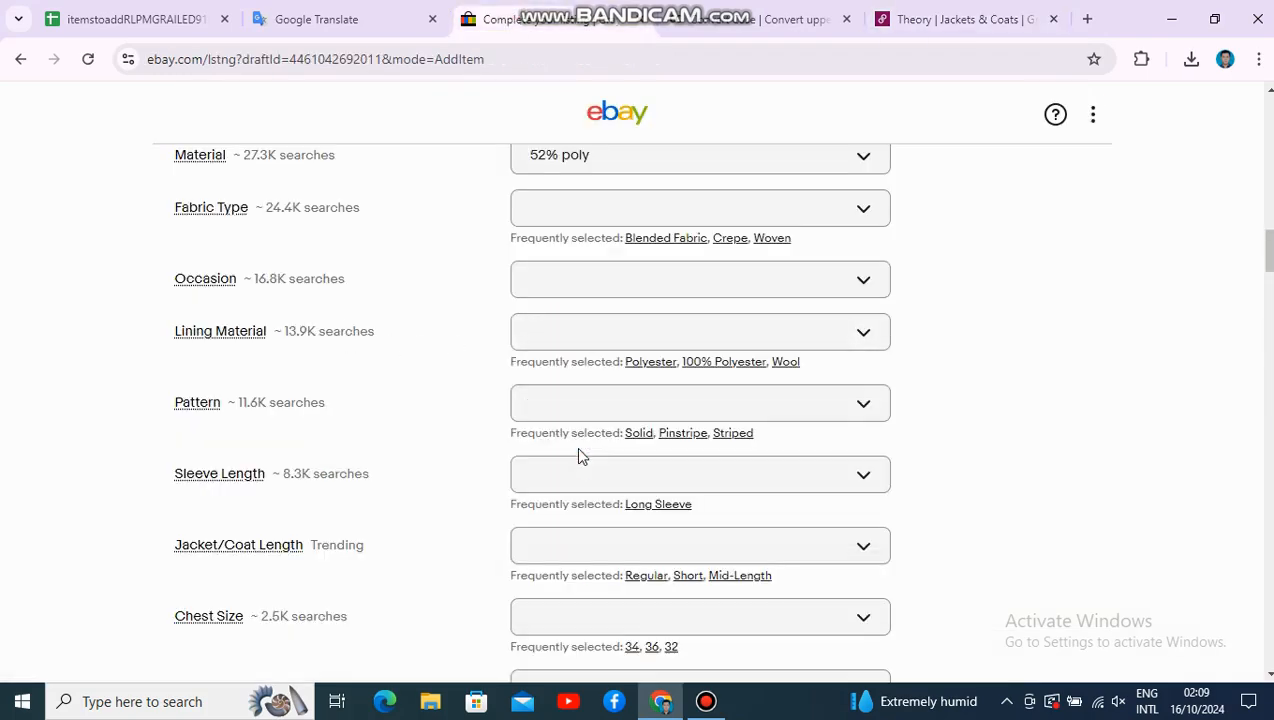
# Step: Copy "6% spandex" from the Poshmark lining details and set it as the custom Lining Material on eBay
pyautogui.click(1014, 14)
pyautogui.moveTo(724, 281); pyautogui.dragTo(728, 281)
pyautogui.doubleClick(735, 281)
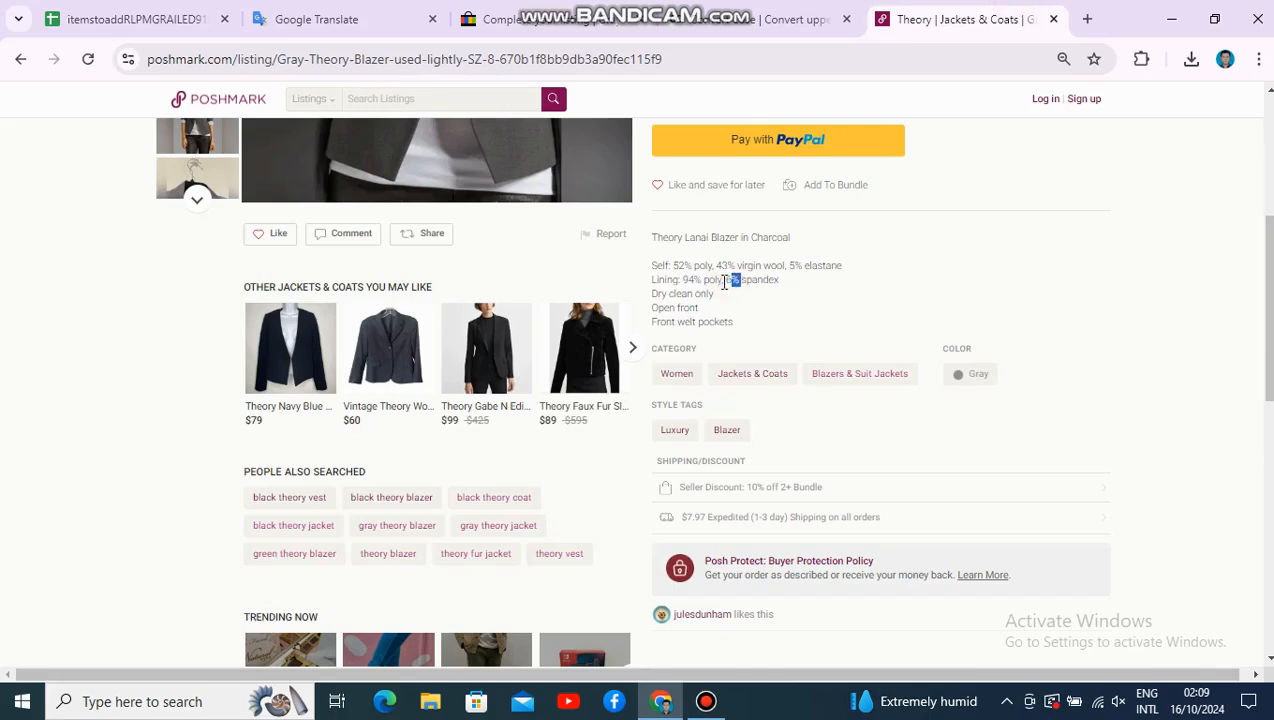
pyautogui.moveTo(760, 278); pyautogui.dragTo(763, 281)
pyautogui.hotkey('ctrl', 'c')
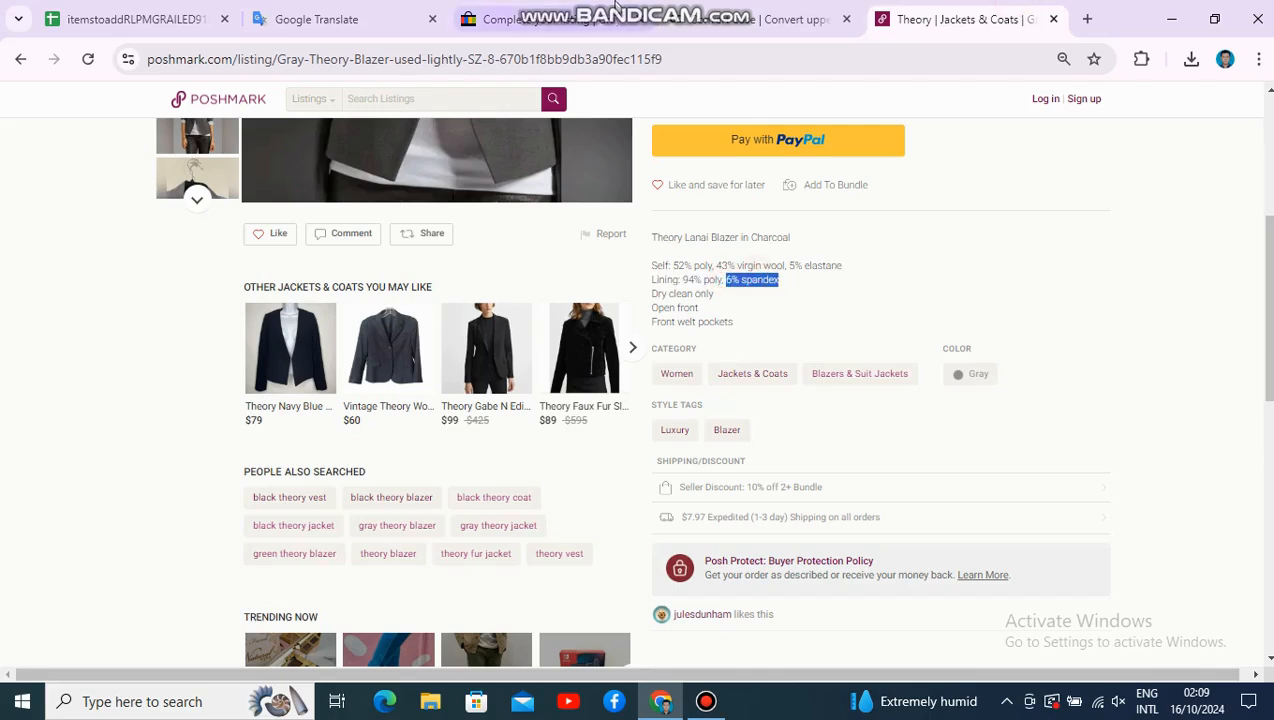
pyautogui.click(622, 10)
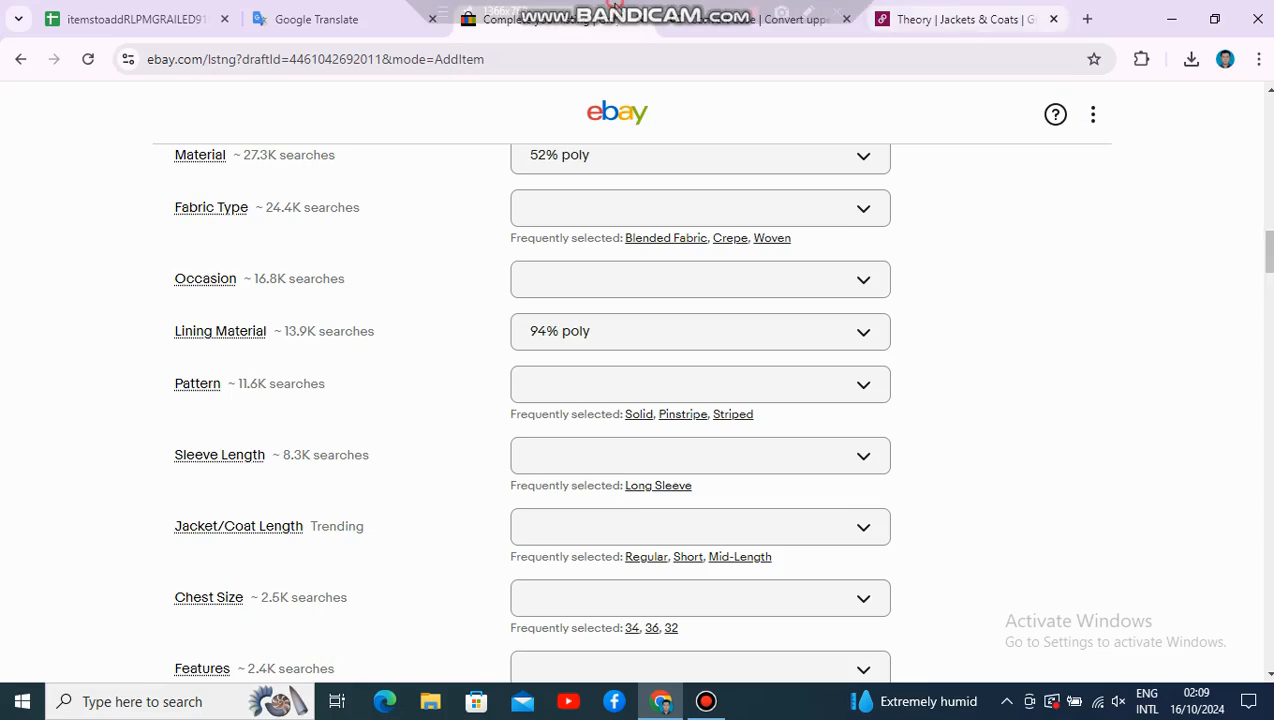
pyautogui.click(634, 340)
pyautogui.hotkey('ctrl', 'v')
pyautogui.click(603, 464)
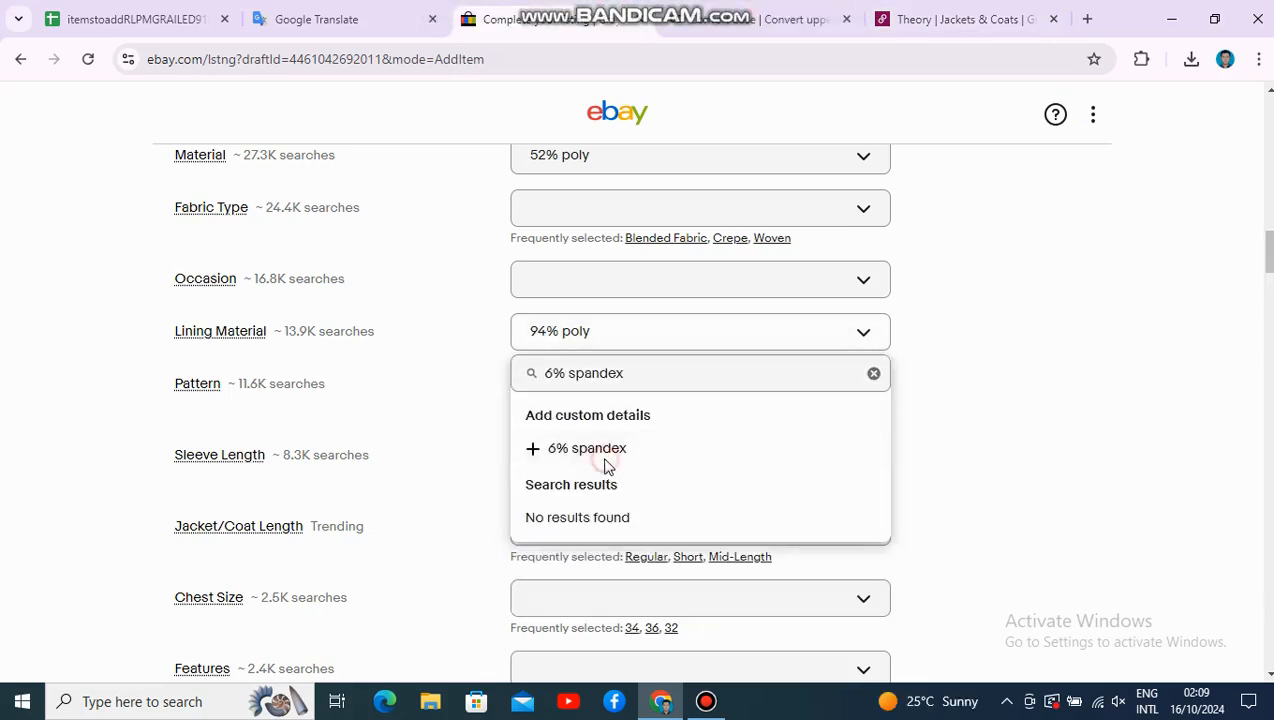
pyautogui.click(604, 172)
# Step: Copy "43% virgin wool" from the Poshmark description and add it as another custom Material value on eBay
pyautogui.click(950, 19)
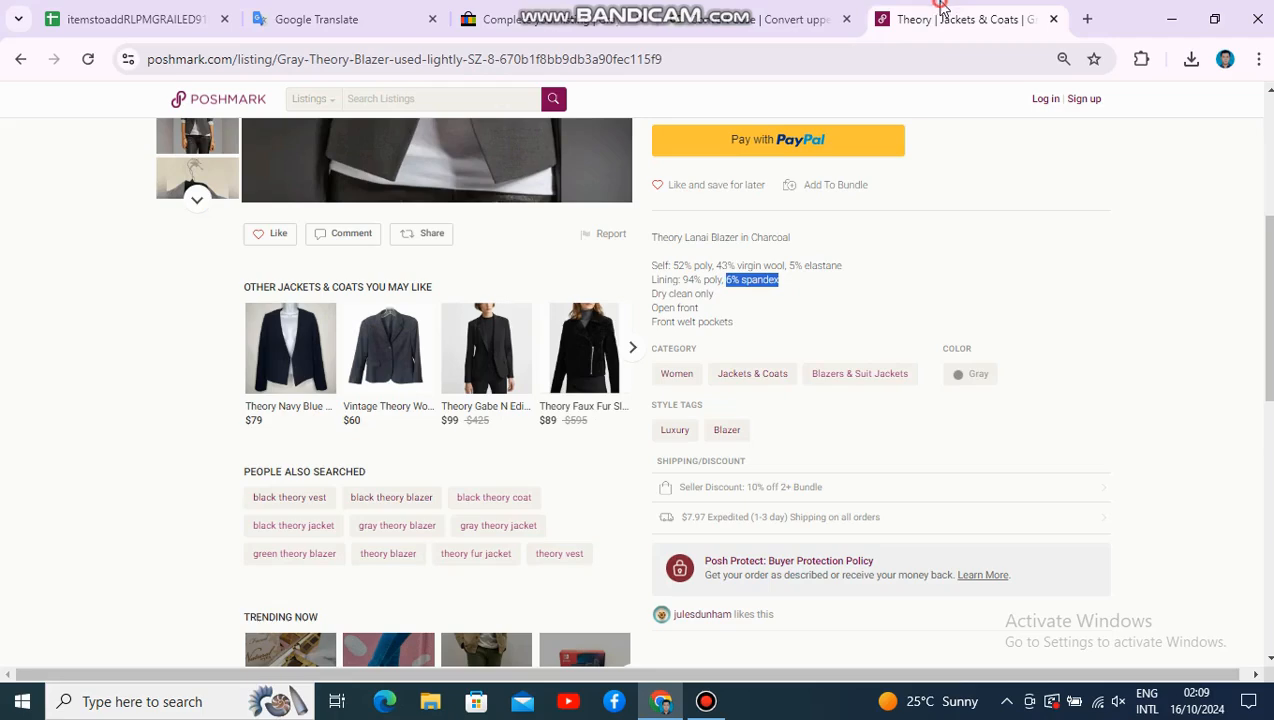
pyautogui.moveTo(716, 265); pyautogui.dragTo(772, 264)
pyautogui.hotkey('ctrl', 'c')
pyautogui.click(530, 19)
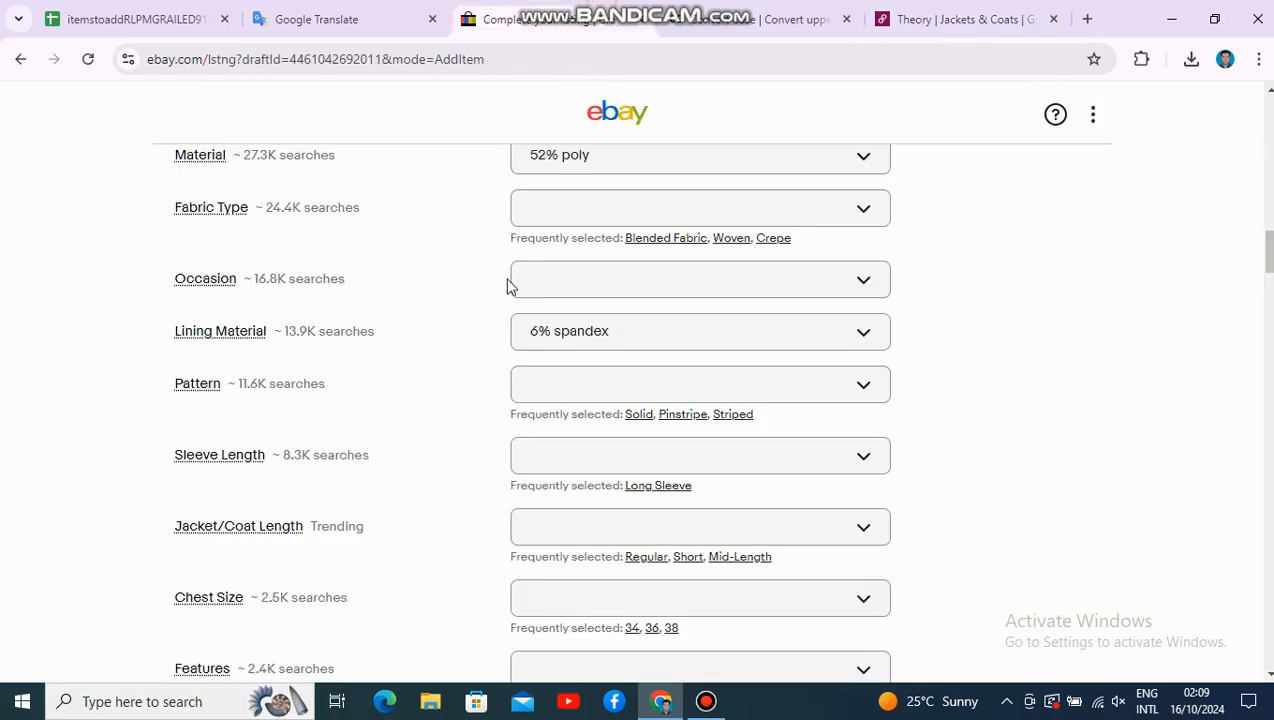
pyautogui.scroll(5, 1030, 527)
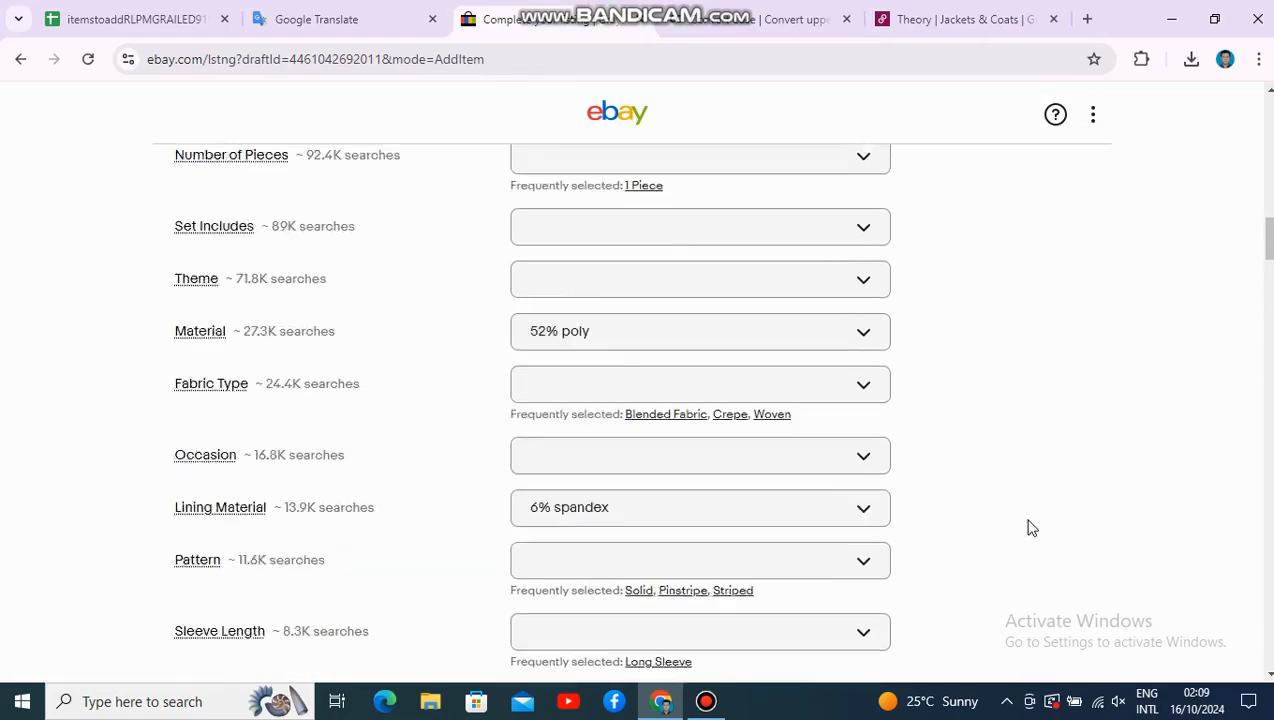
pyautogui.scroll(-3, 705, 444)
pyautogui.click(703, 443)
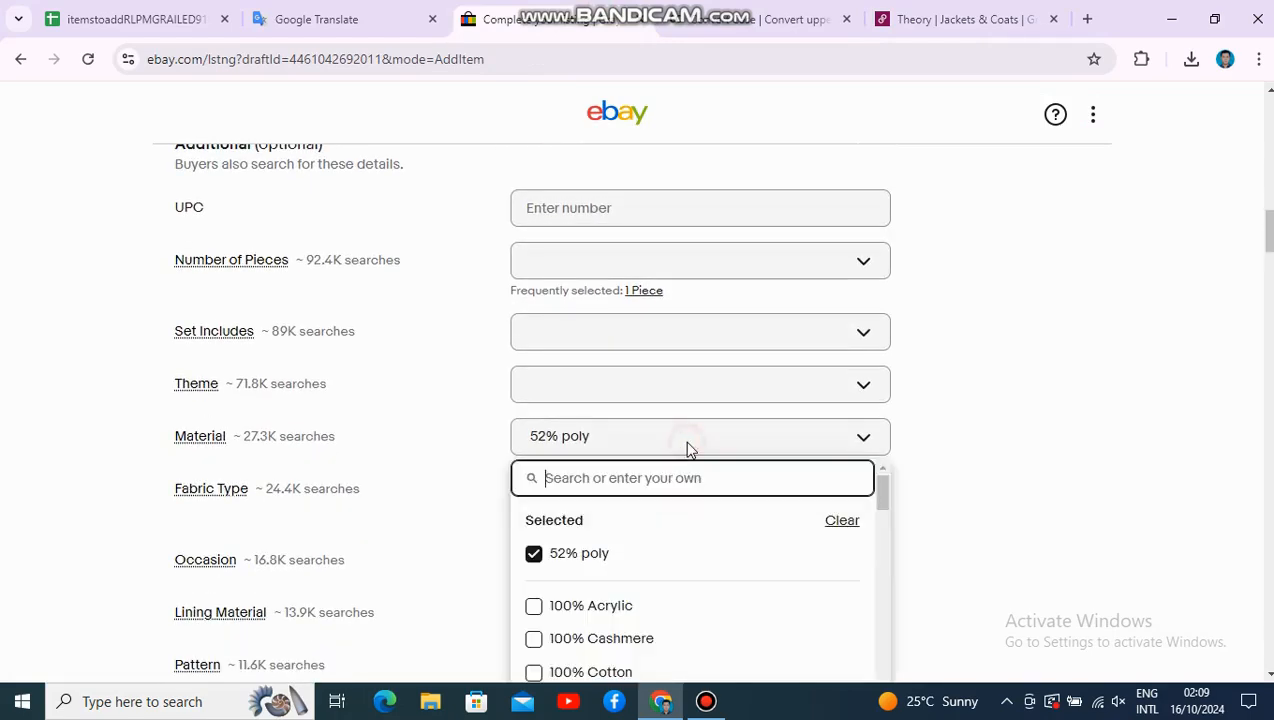
pyautogui.hotkey('ctrl', 'v')
pyautogui.click(542, 560)
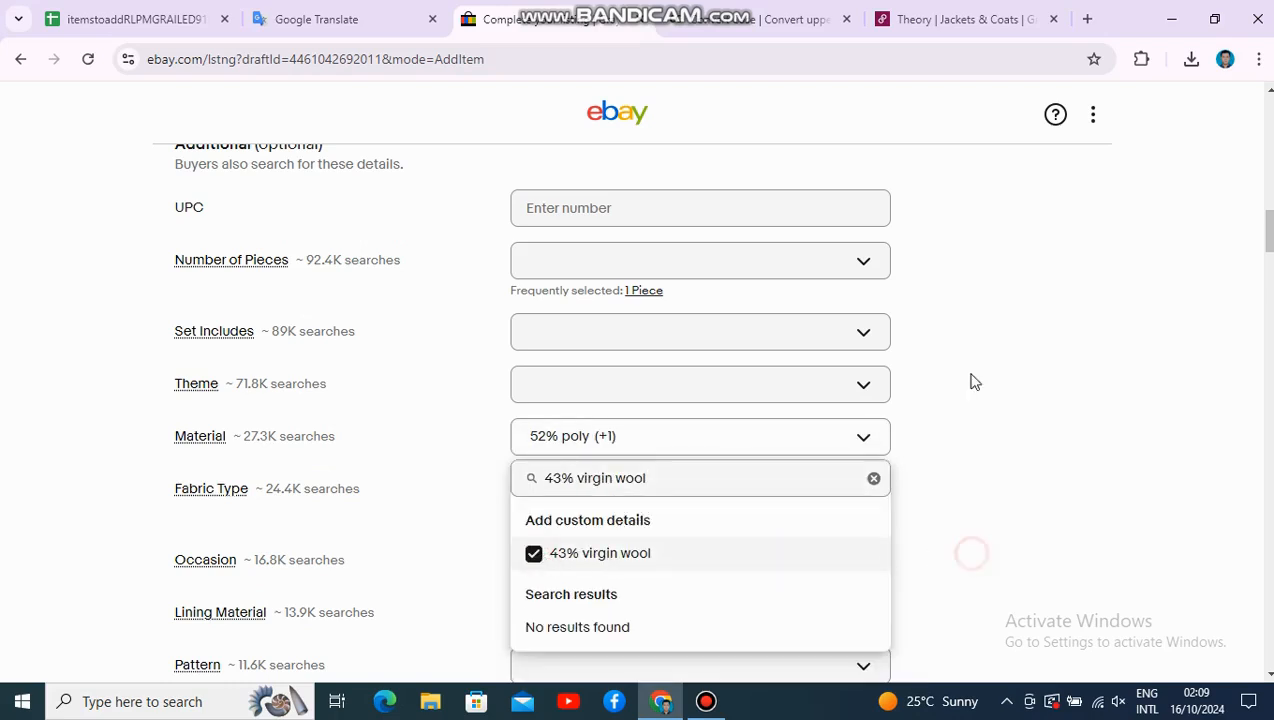
# Step: Copy "5% elastane" from the Poshmark description and add it to the eBay Material values as a custom entry
pyautogui.click(990, 18)
pyautogui.doubleClick(793, 265)
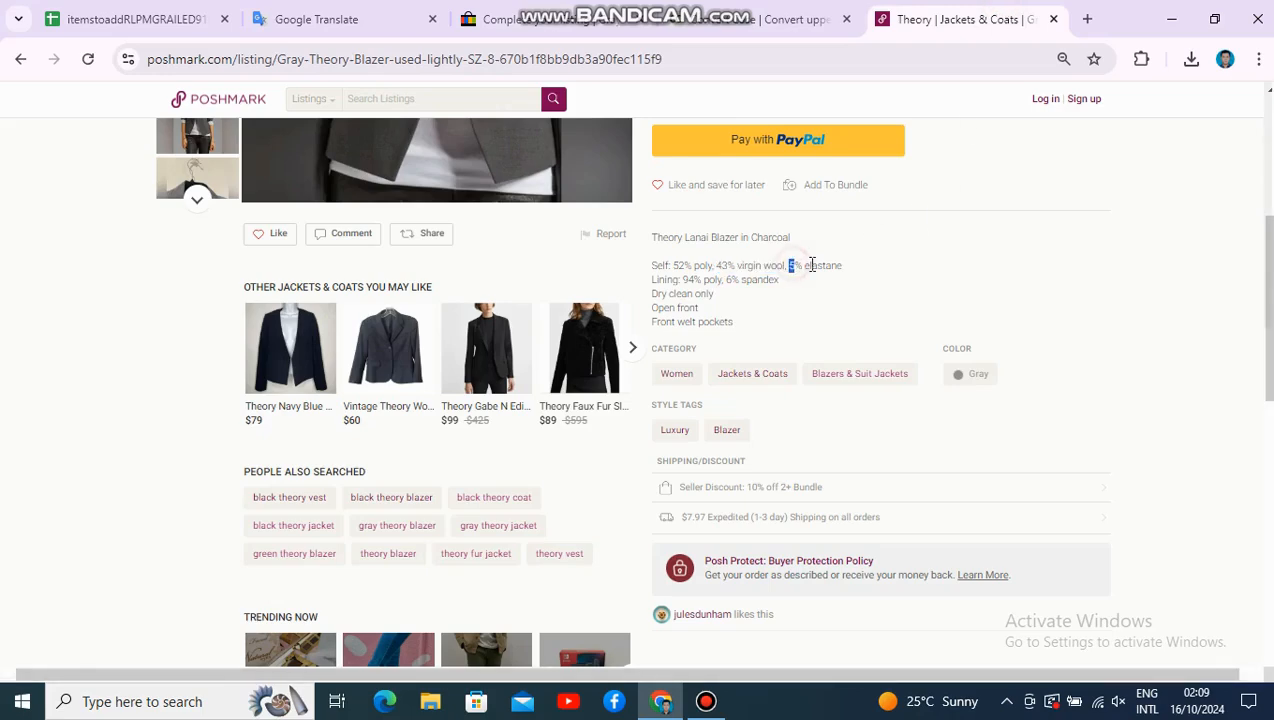
pyautogui.keyDown('shift'); pyautogui.click(812, 265); pyautogui.keyUp('shift')
pyautogui.hotkey('ctrl', 'c')
pyautogui.click(500, 19)
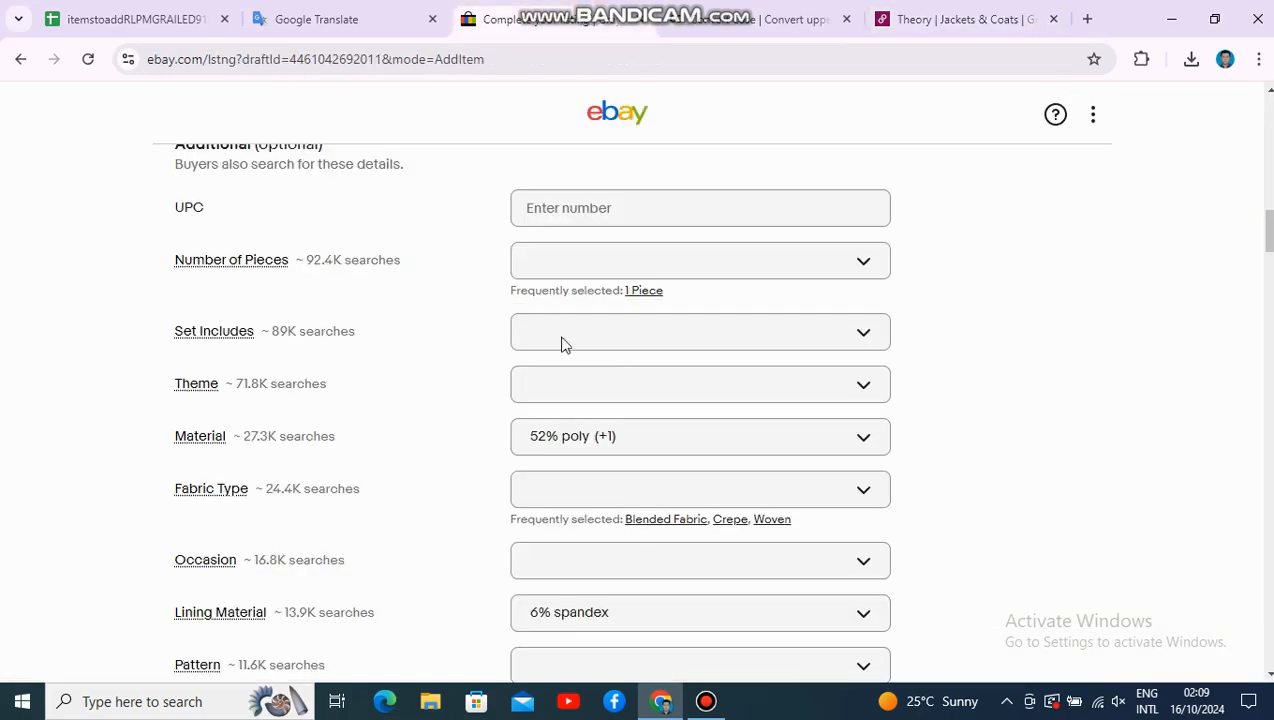
pyautogui.click(668, 433)
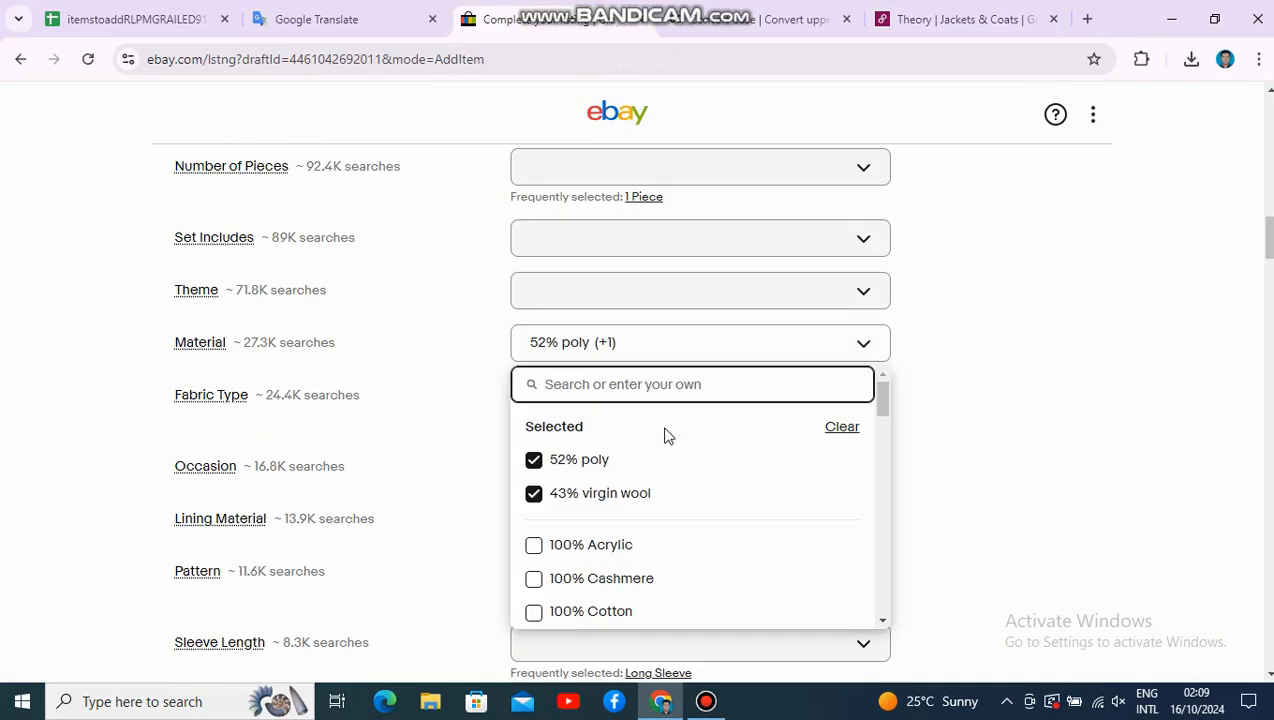
pyautogui.hotkey('ctrl', 'v')
pyautogui.click(596, 460)
pyautogui.click(1075, 462)
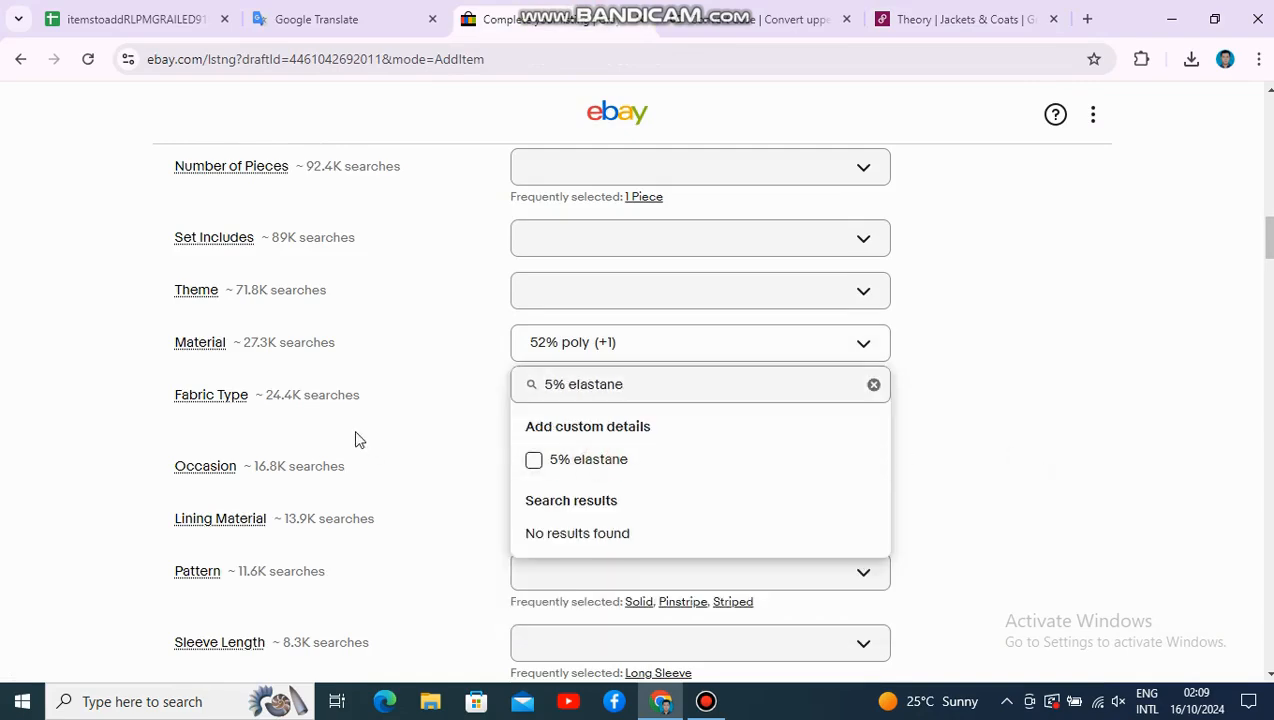
# Step: Check the blazer's sleeves in the third Poshmark photo and set the eBay Sleeve Length to Long Sleeve
pyautogui.scroll(-3, 355, 420)
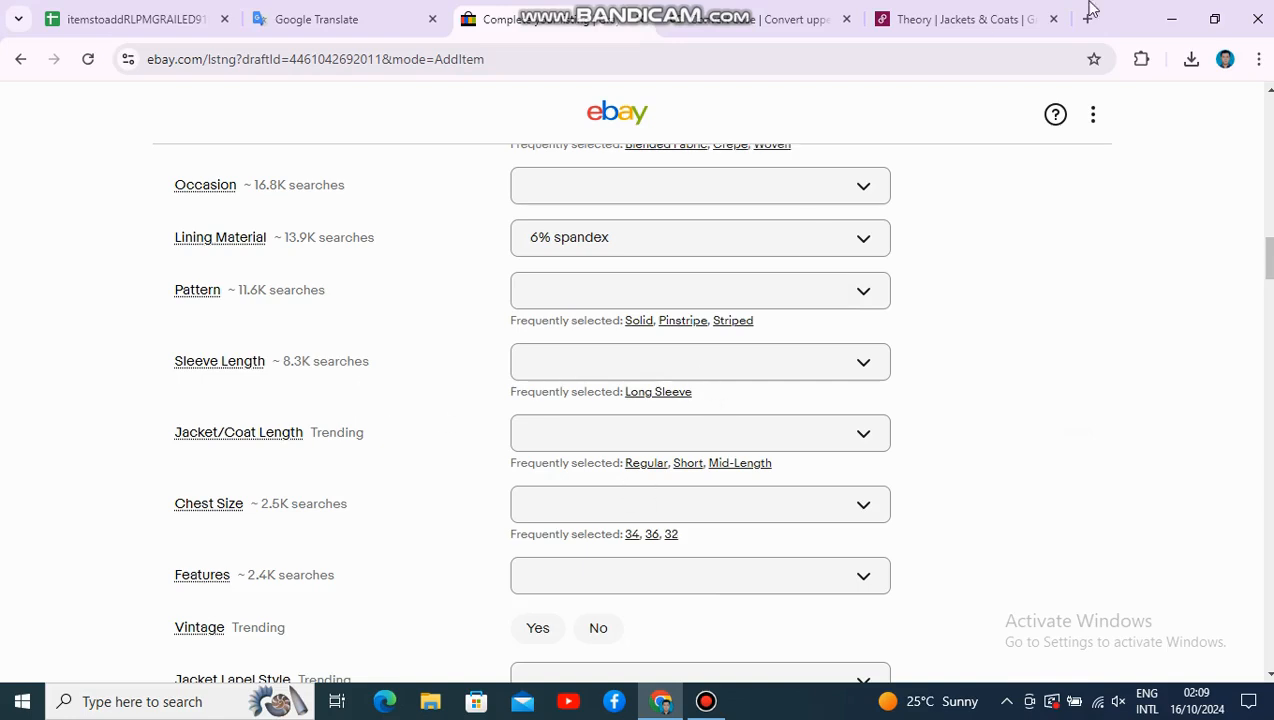
pyautogui.click(1005, 10)
pyautogui.scroll(4, 624, 251)
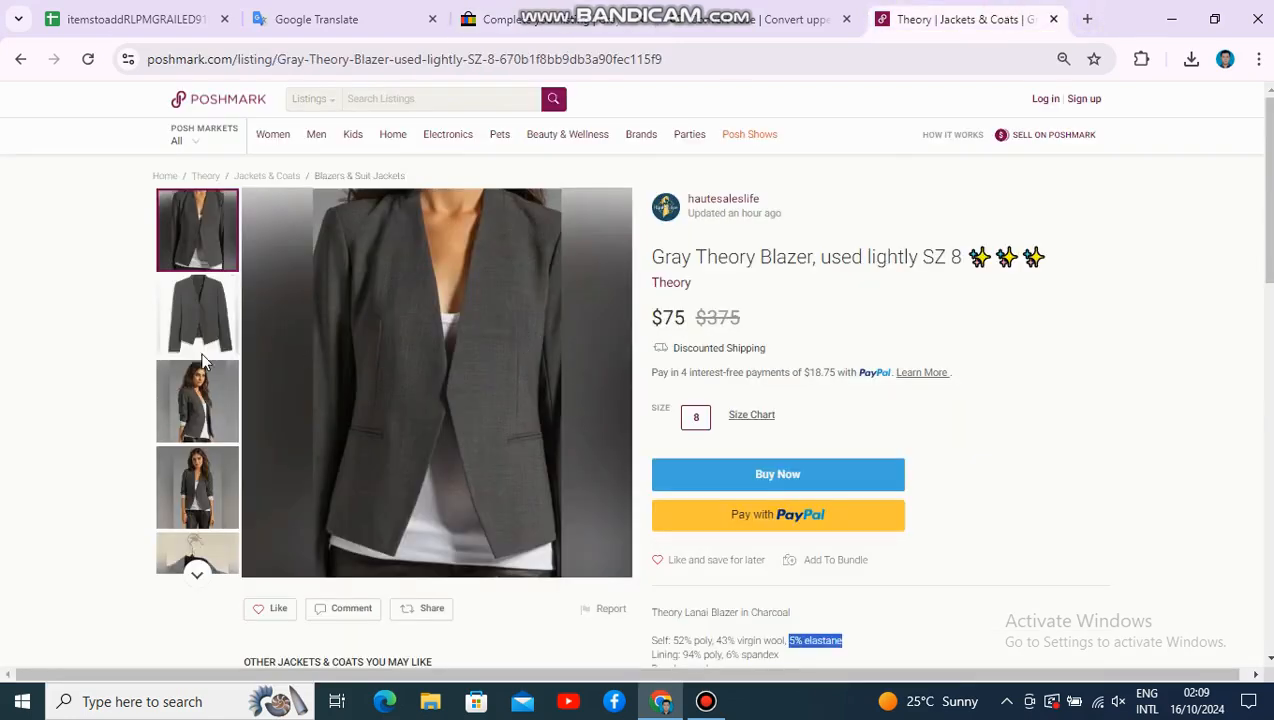
pyautogui.click(200, 410)
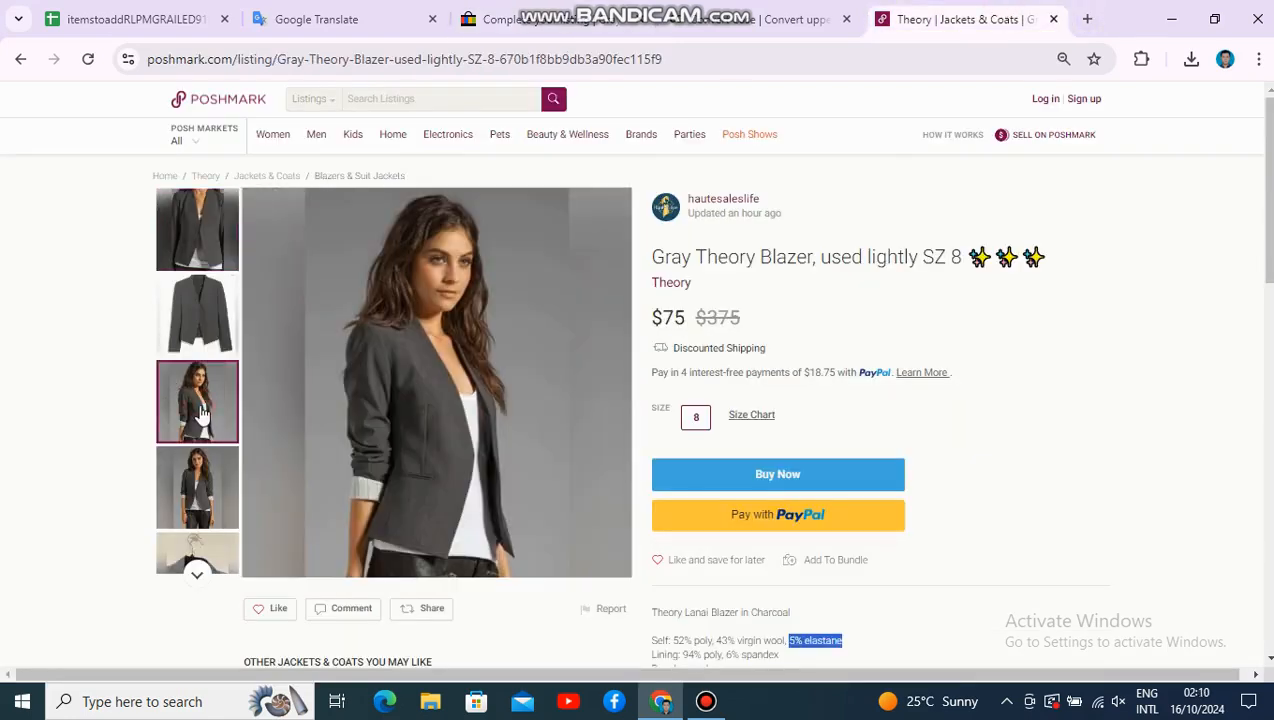
pyautogui.click(620, 14)
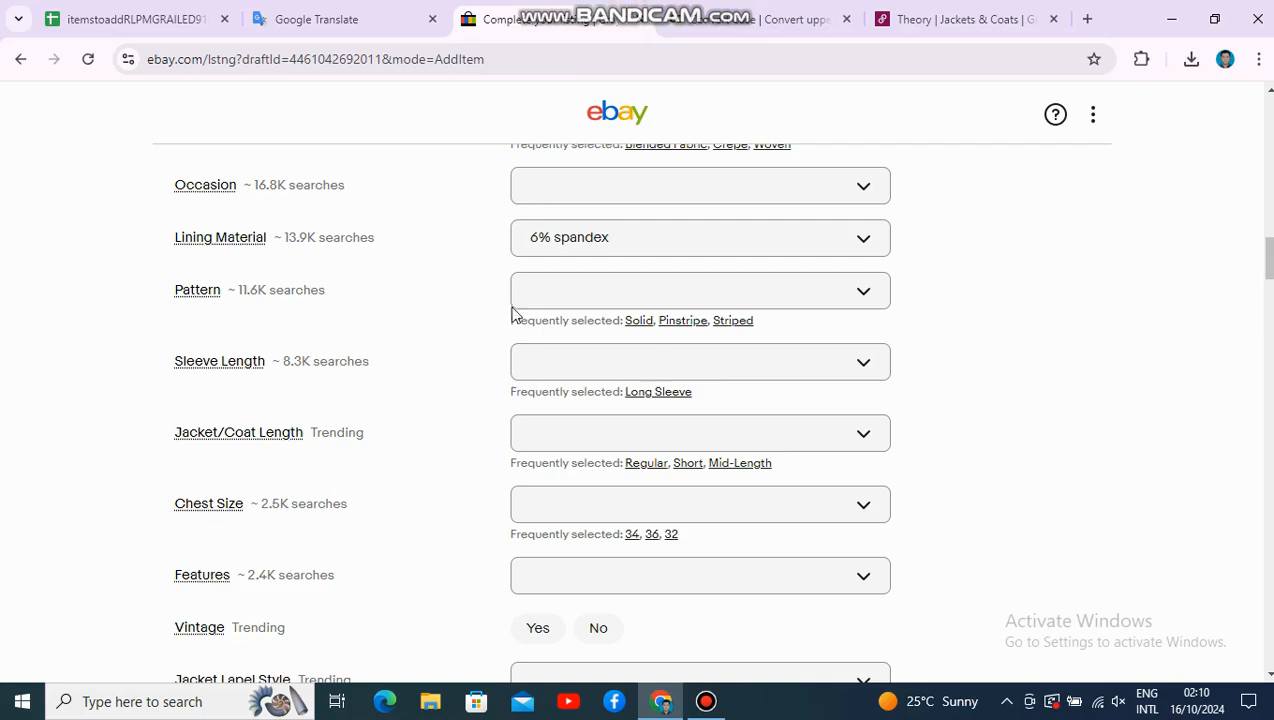
pyautogui.click(662, 392)
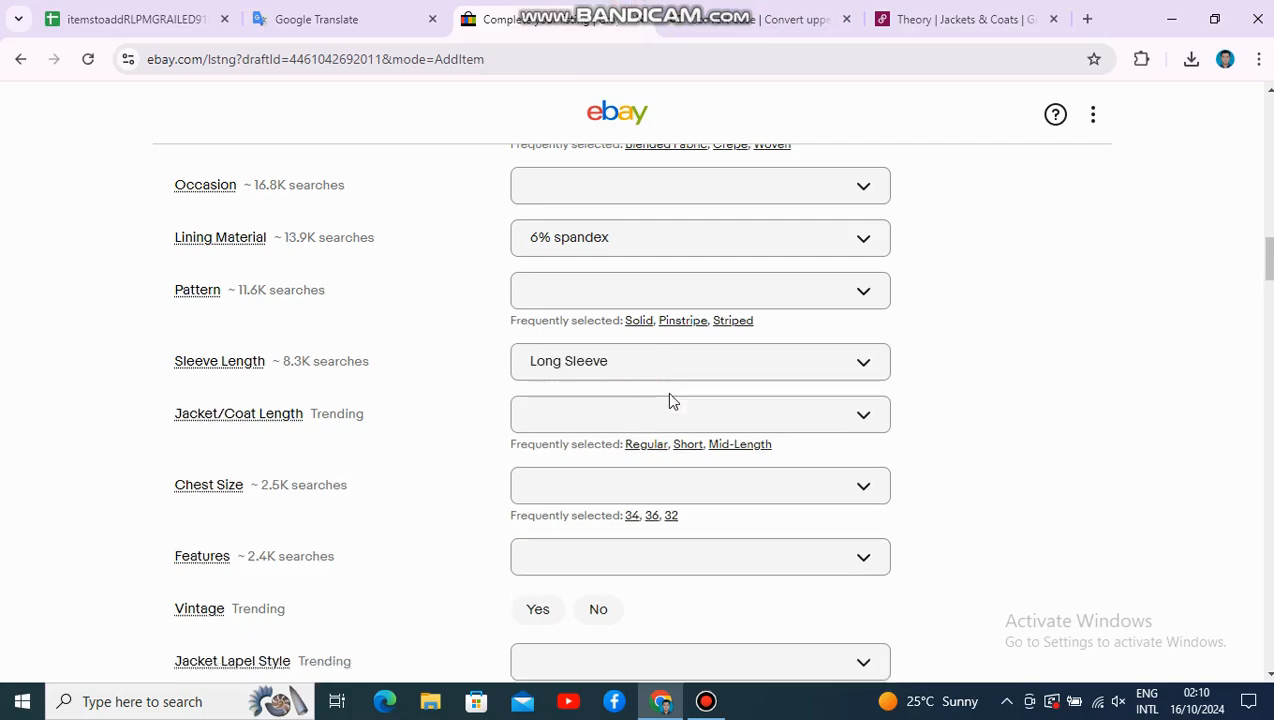
# Step: Find the care instructions in the Poshmark description and copy "Dry clean only"
pyautogui.scroll(-4, 480, 312)
pyautogui.scroll(-3, 472, 330)
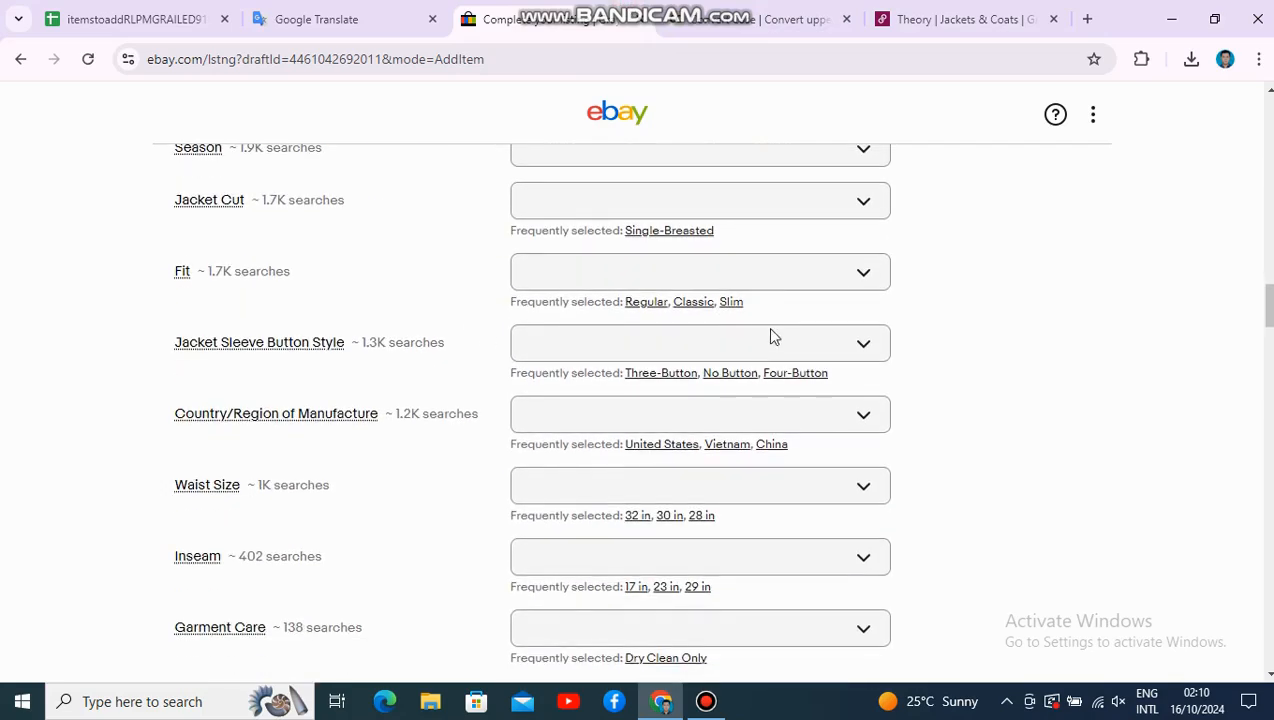
pyautogui.scroll(-10, 720, 508)
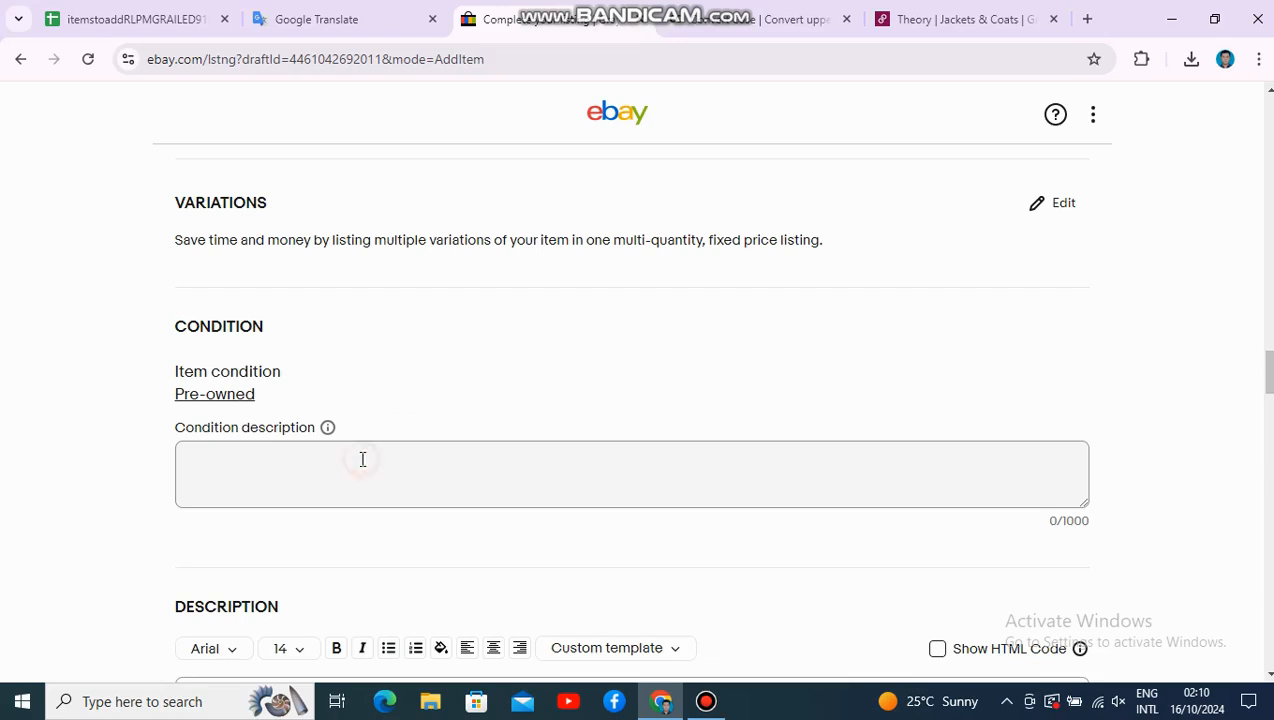
pyautogui.click(363, 459)
pyautogui.click(1000, 19)
pyautogui.scroll(-1, 694, 375)
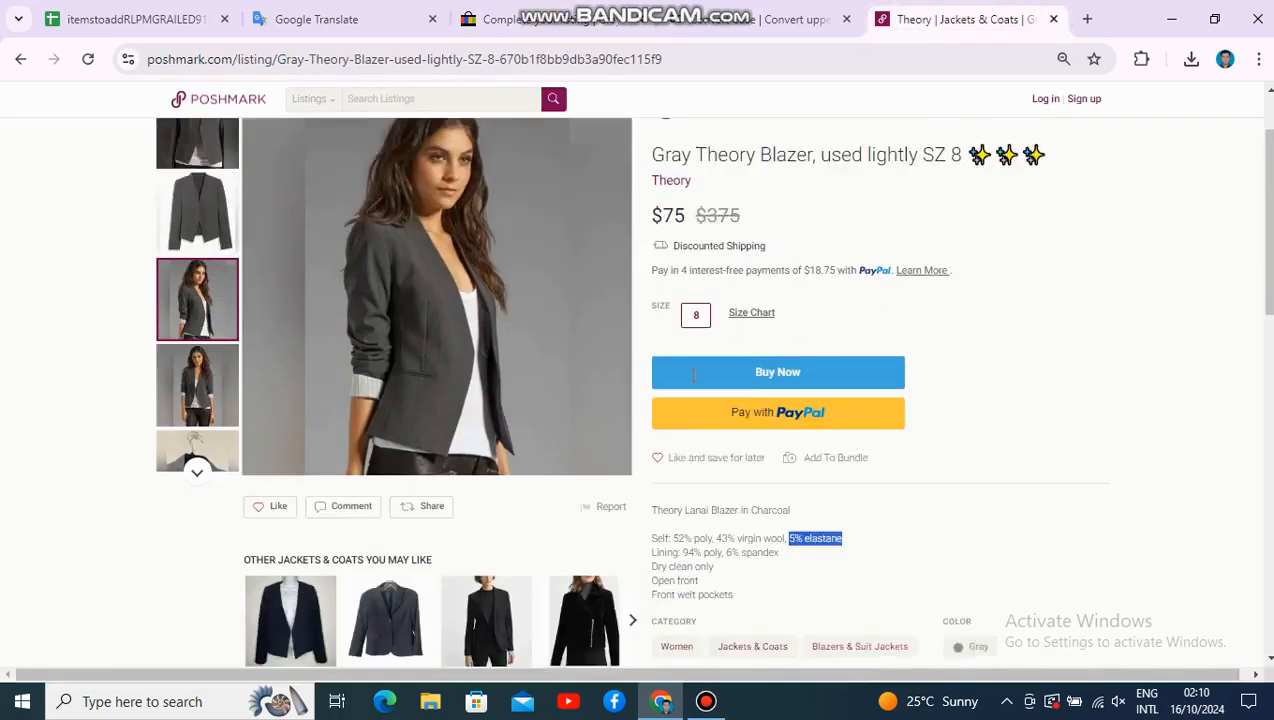
pyautogui.scroll(-2, 694, 375)
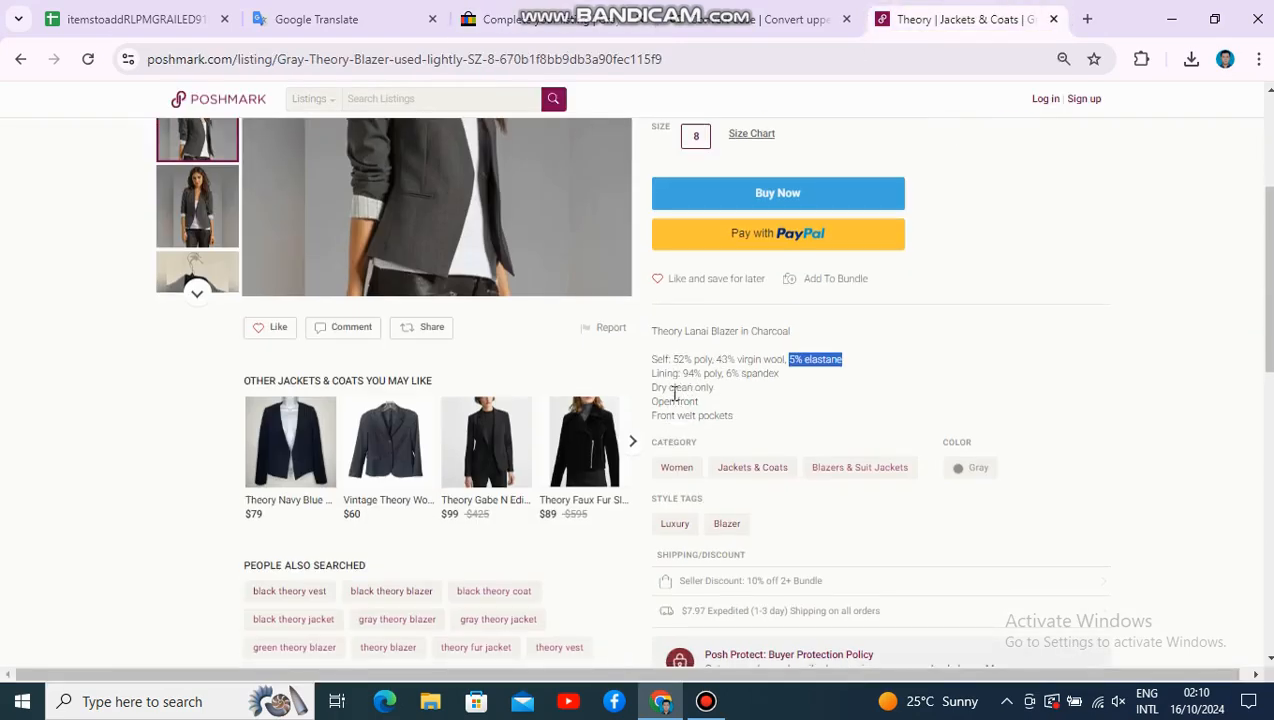
pyautogui.tripleClick(661, 389)
pyautogui.hotkey('ctrl', 'c')
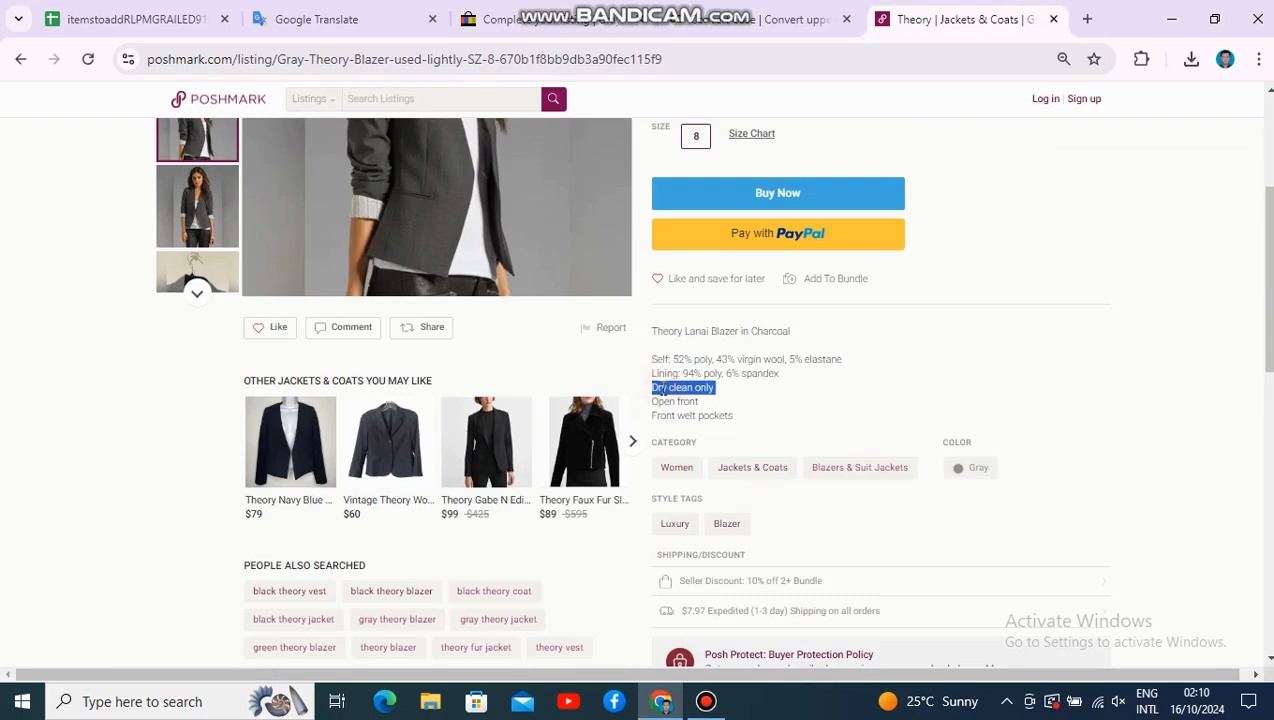
# Step: Set Garment Care to Dry Clean Only in the eBay item specifics
pyautogui.click(550, 19)
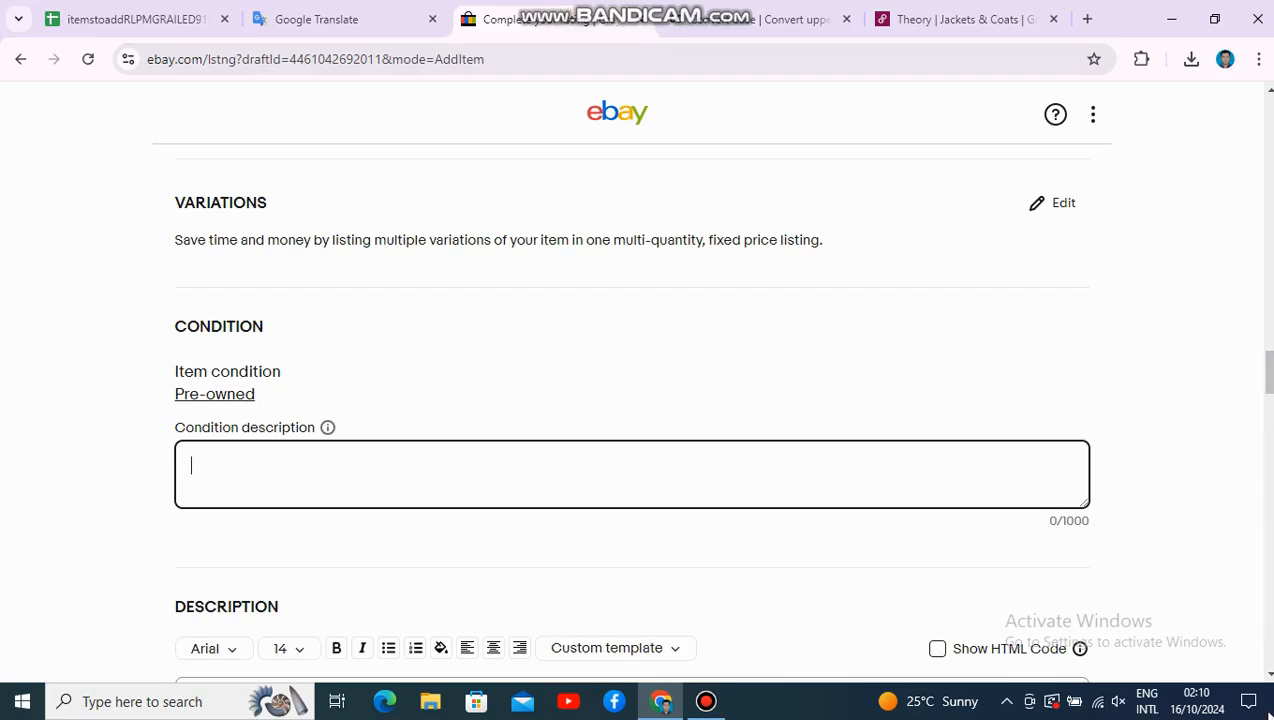
pyautogui.scroll(3, 168, 194)
pyautogui.scroll(3, 278, 234)
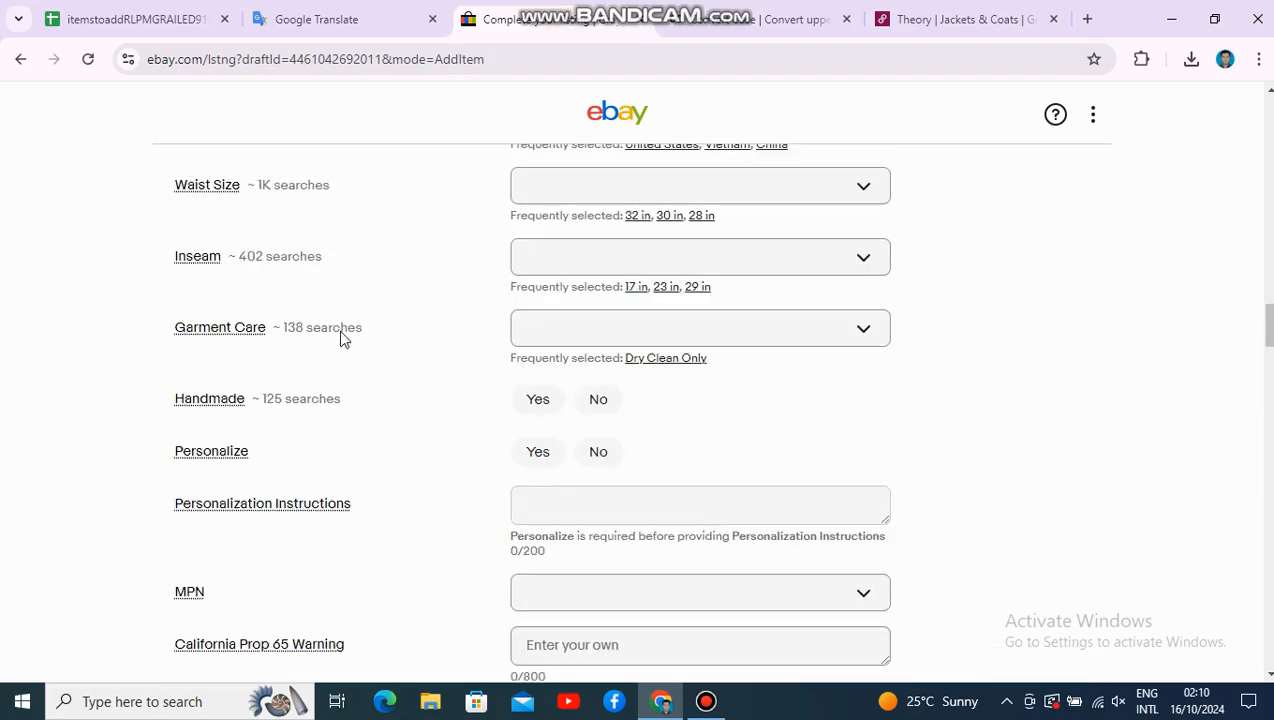
pyautogui.click(611, 335)
pyautogui.hotkey('ctrl', 'v')
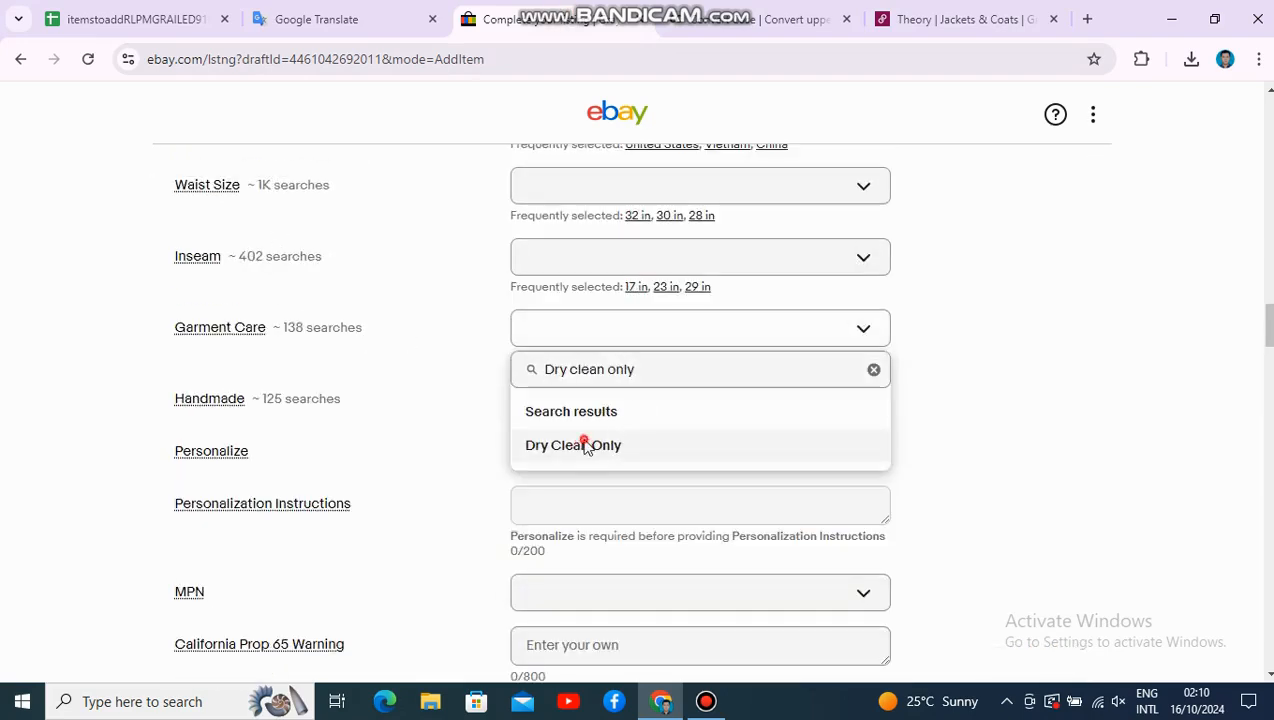
pyautogui.click(1035, 465)
pyautogui.click(670, 360)
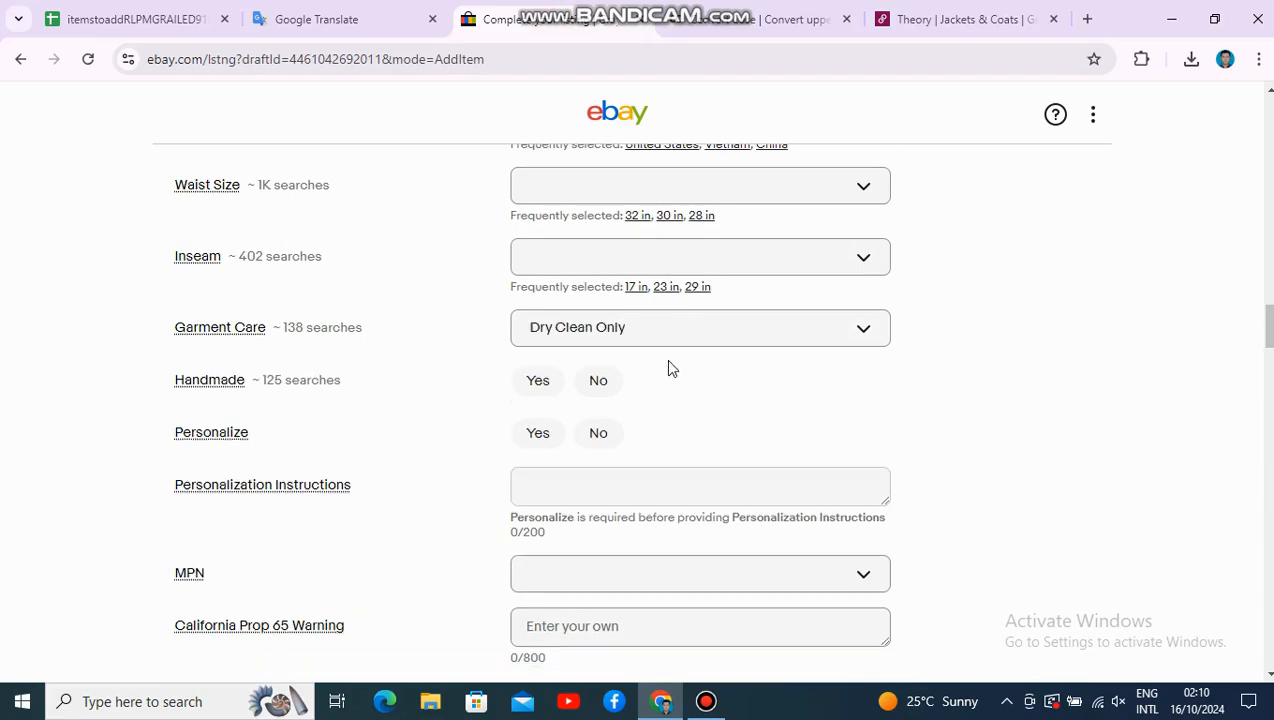
pyautogui.click(180, 330)
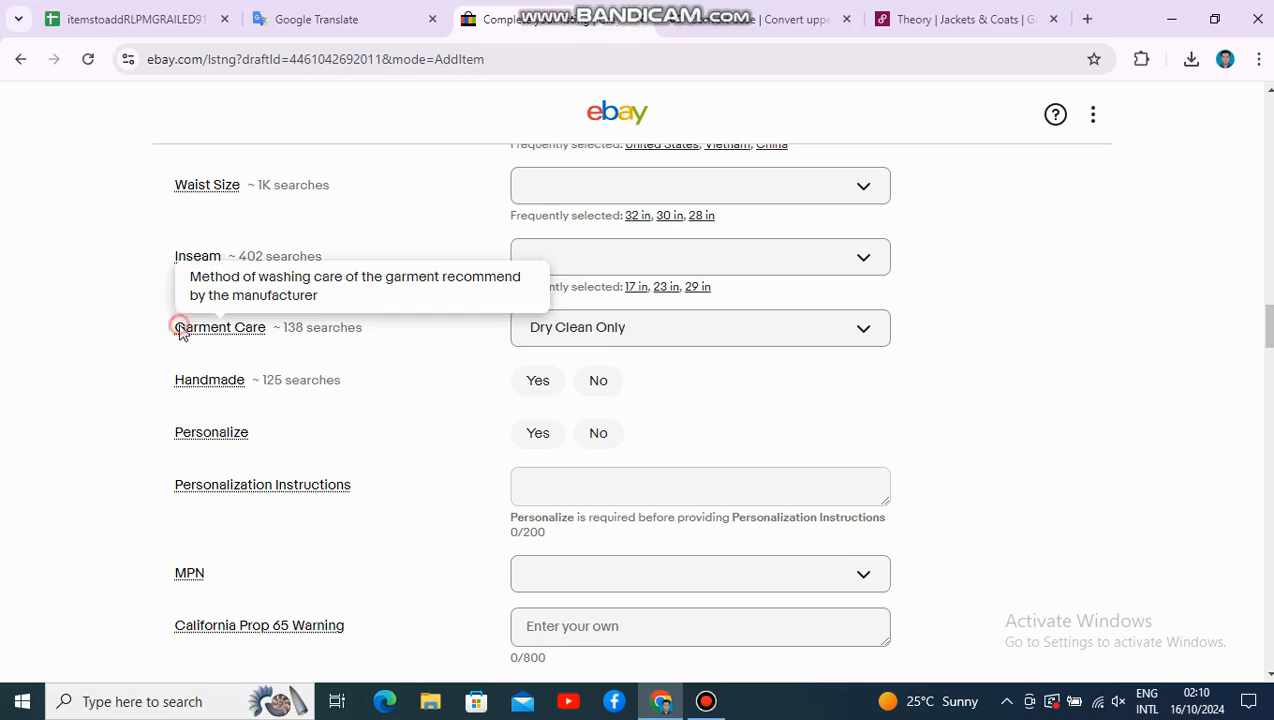
# Step: Go to the eBay Description field, then copy the title "Gray Theory Blazer, used lightly SZ 8" with its emojis from Poshmark
pyautogui.scroll(-15, 271, 284)
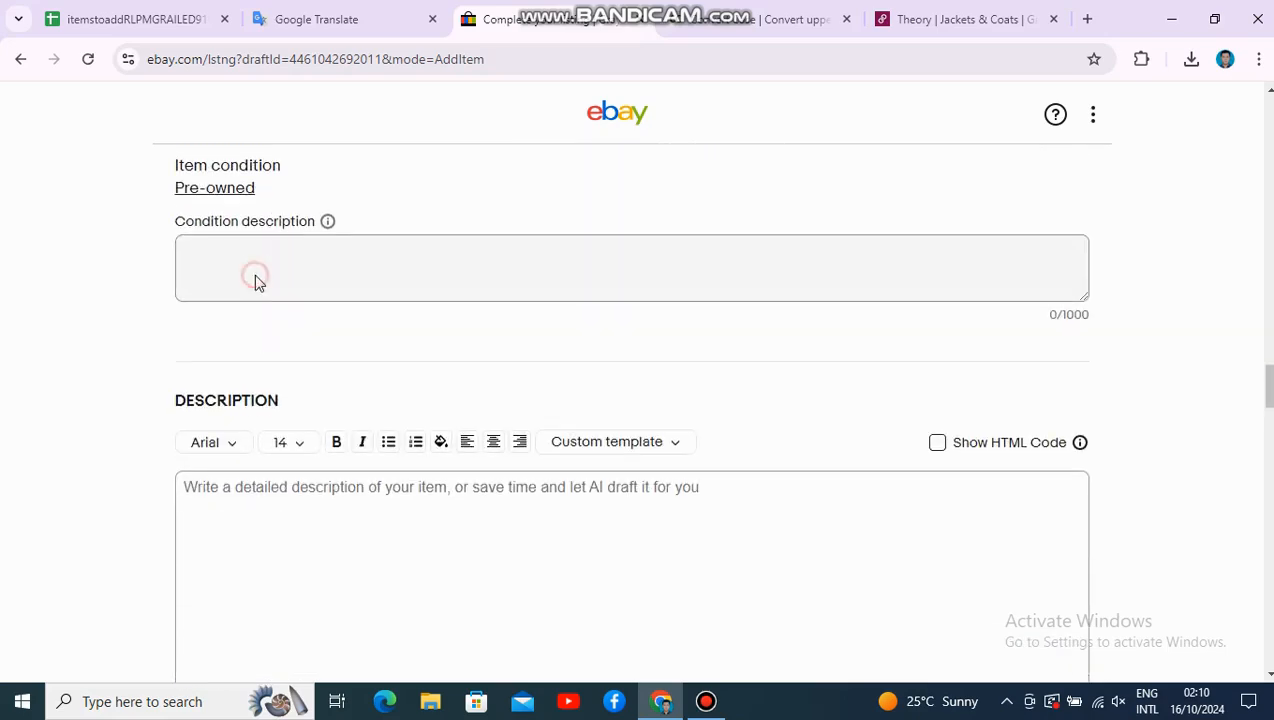
pyautogui.click(255, 281)
pyautogui.click(1040, 17)
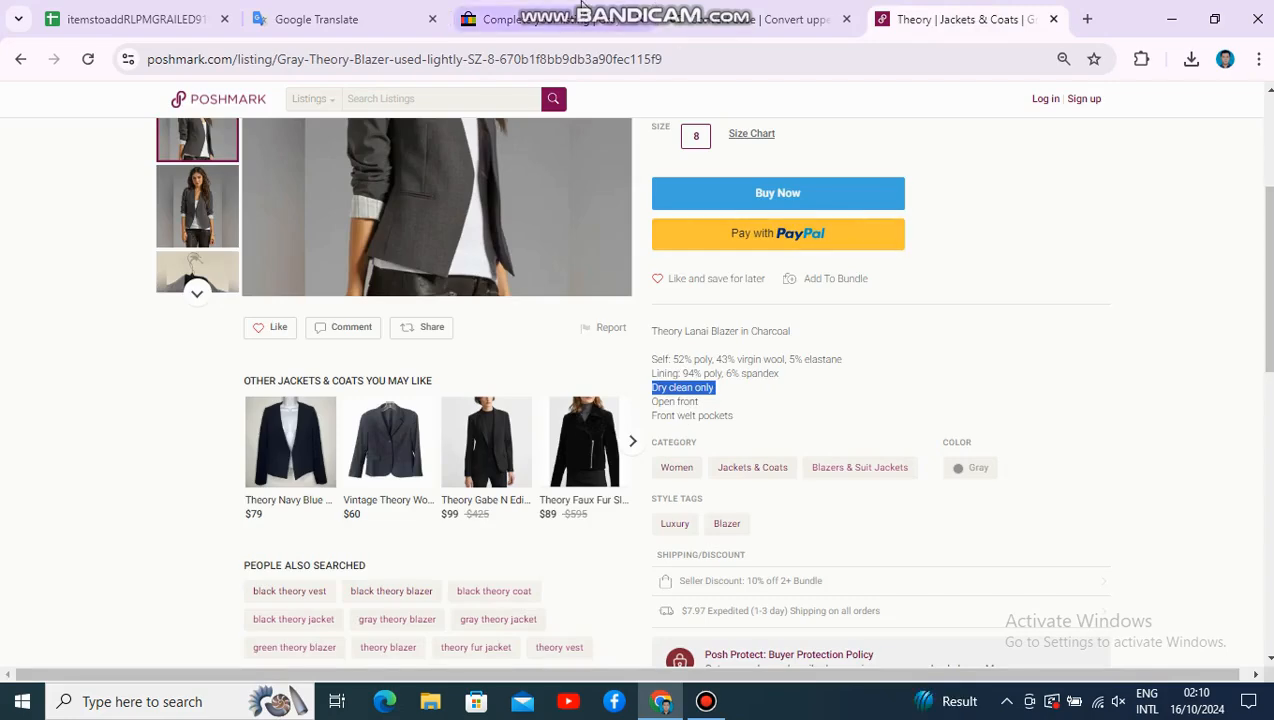
pyautogui.click(540, 18)
pyautogui.scroll(-2, 404, 355)
pyautogui.click(358, 418)
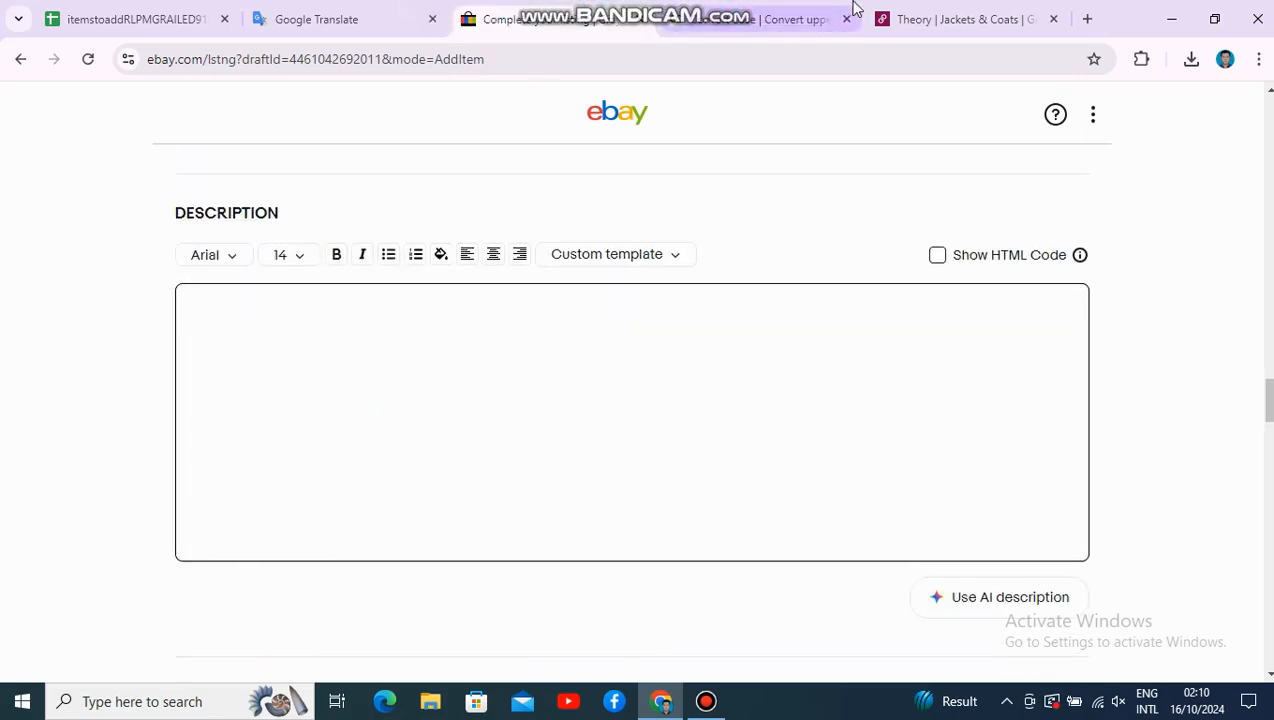
pyautogui.click(905, 18)
pyautogui.tripleClick(688, 330)
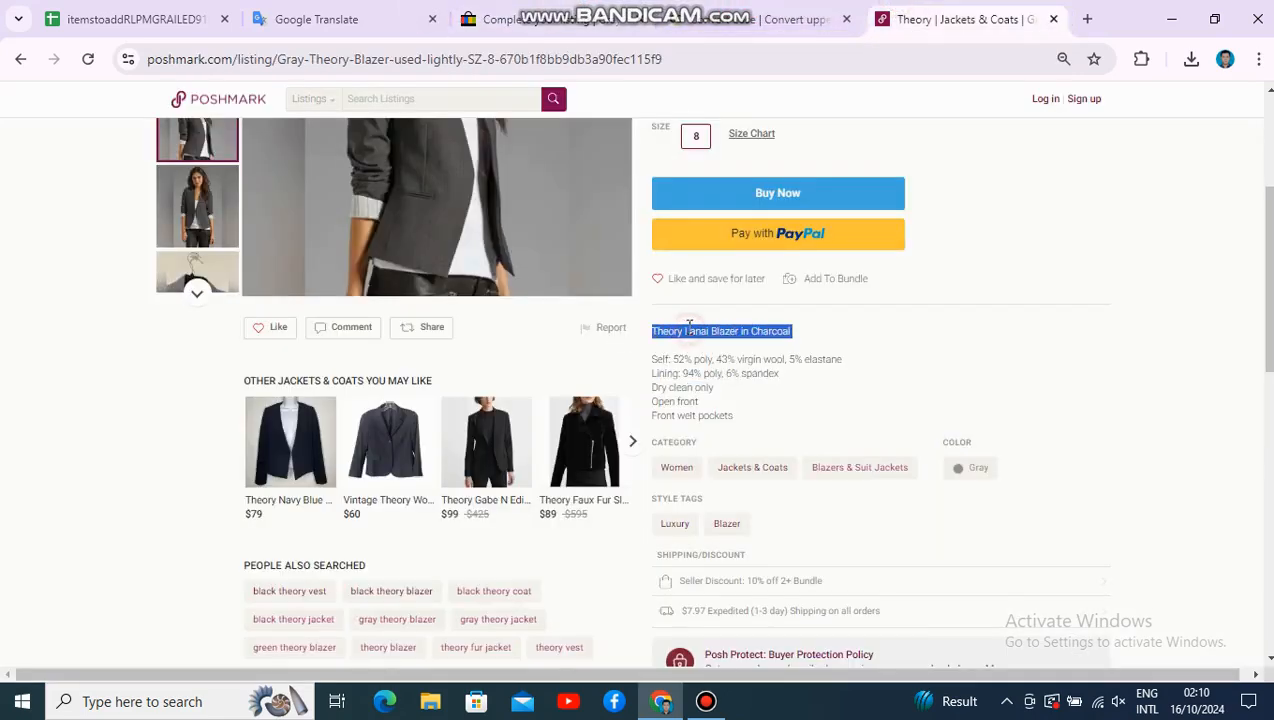
pyautogui.scroll(3, 703, 300)
pyautogui.tripleClick(734, 262)
pyautogui.hotkey('ctrl', 'c')
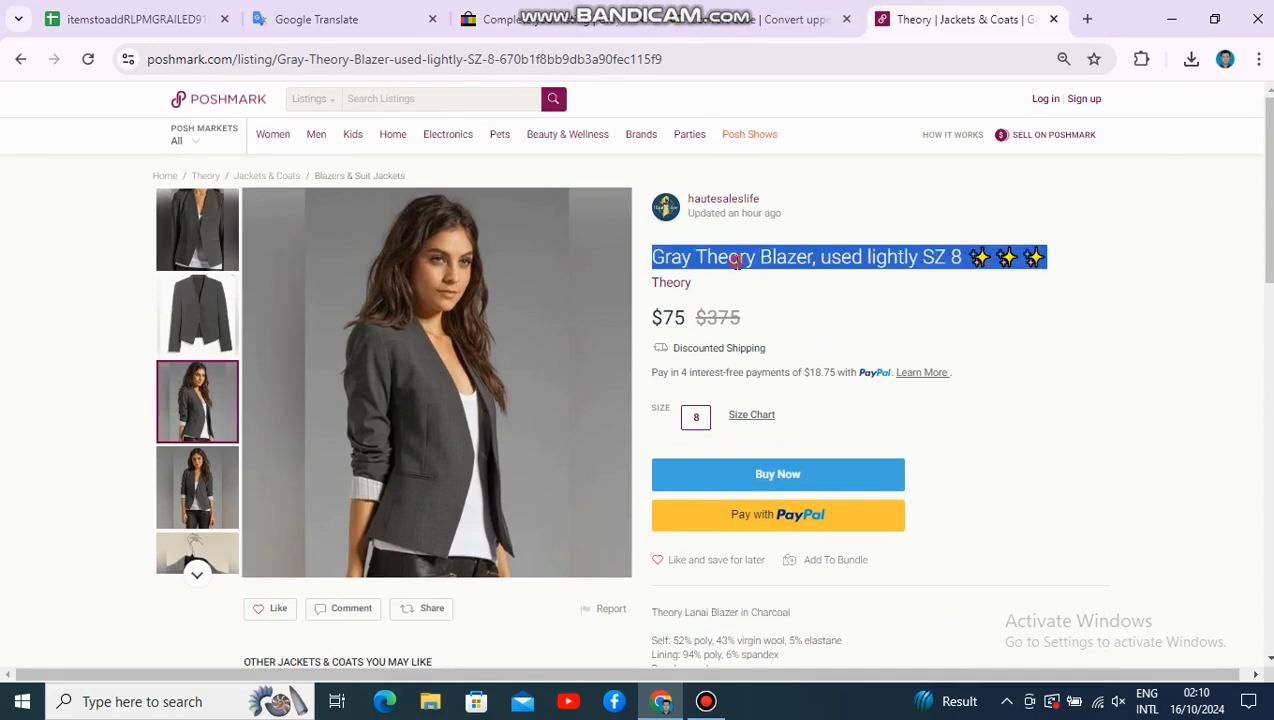
# Step: Paste the blazer title into Google Translate's source text and add blank lines below it
pyautogui.click(328, 12)
pyautogui.hotkey('ctrl', 'v')
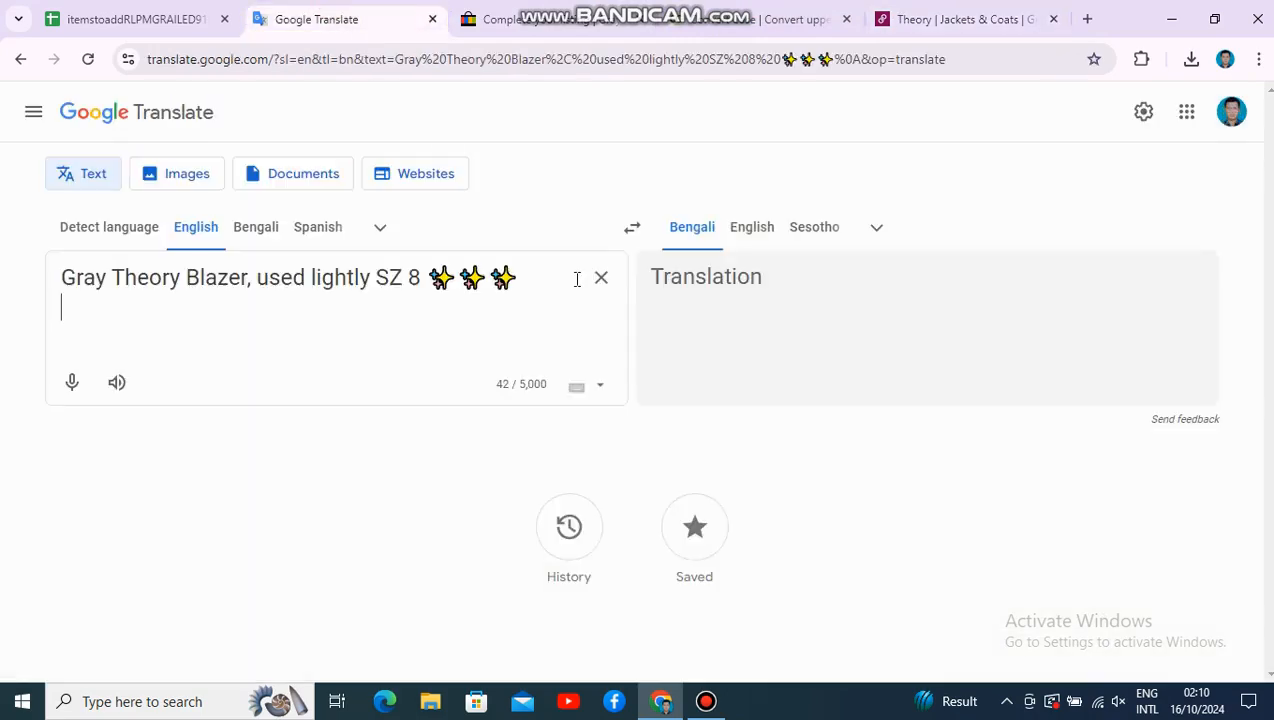
pyautogui.hotkey('ctrl', 'a')
pyautogui.click(577, 279)
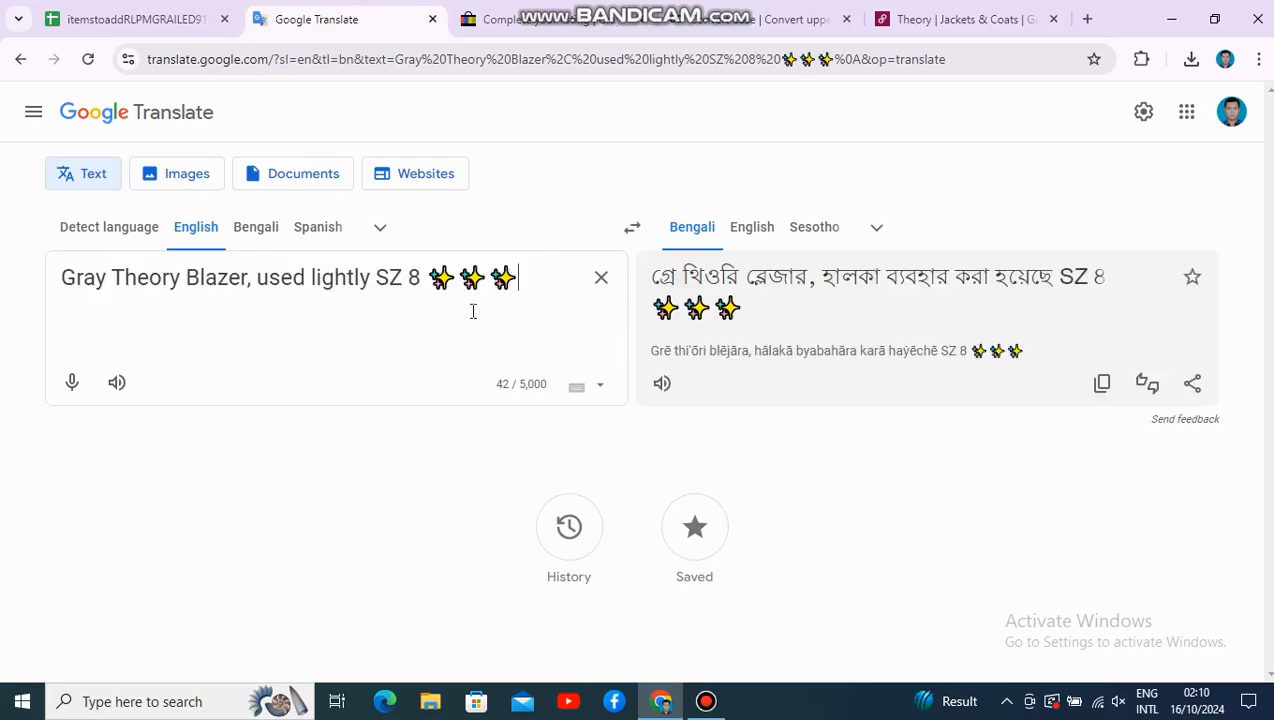
pyautogui.press('Return')
pyautogui.press('Return')
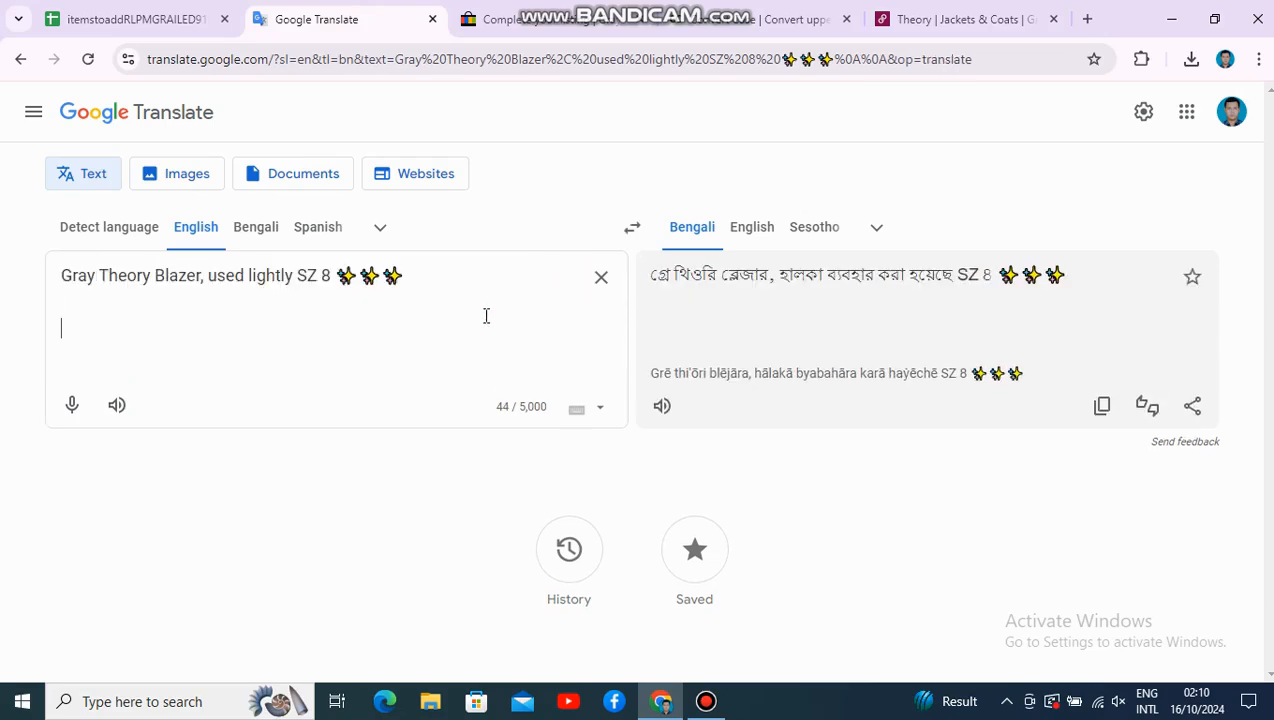
# Step: Copy the full Poshmark description, from "Theory Lanai Blazer in Charcoal" to "Front welt pockets", and paste it under the title in Google Translate
pyautogui.click(921, 12)
pyautogui.scroll(-3, 698, 335)
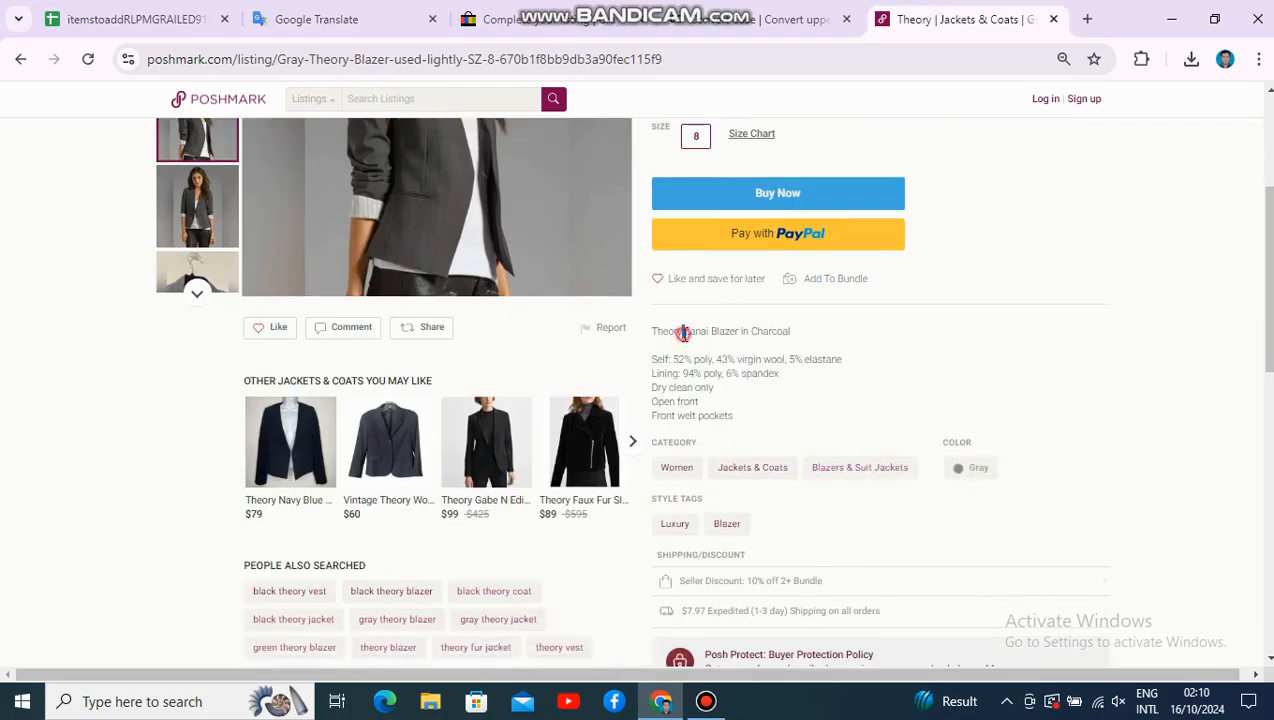
pyautogui.tripleClick(683, 333)
pyautogui.keyDown('shift'); pyautogui.click(727, 413); pyautogui.keyUp('shift')
pyautogui.hotkey('ctrl', 'c')
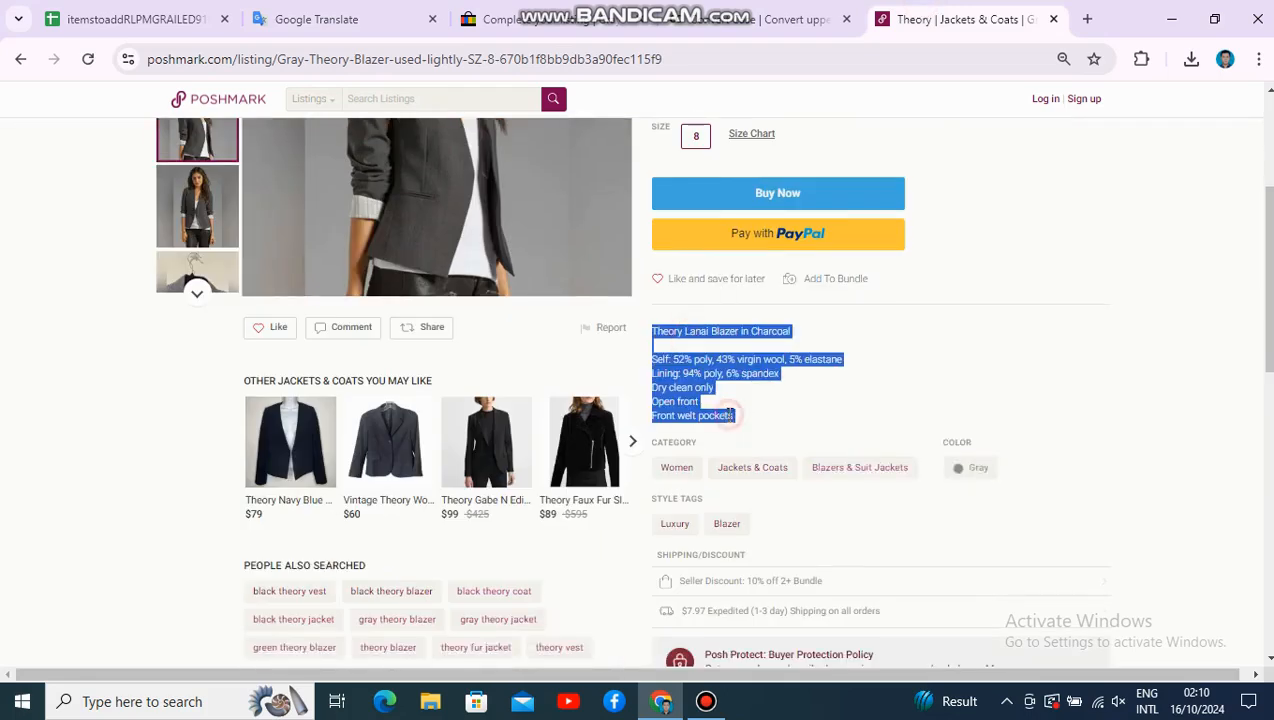
pyautogui.click(383, 14)
pyautogui.hotkey('ctrl', 'v')
# Step: Copy the combined title and description from Google Translate into the eBay listing's Description
pyautogui.hotkey('ctrl', 'a')
pyautogui.click(520, 19)
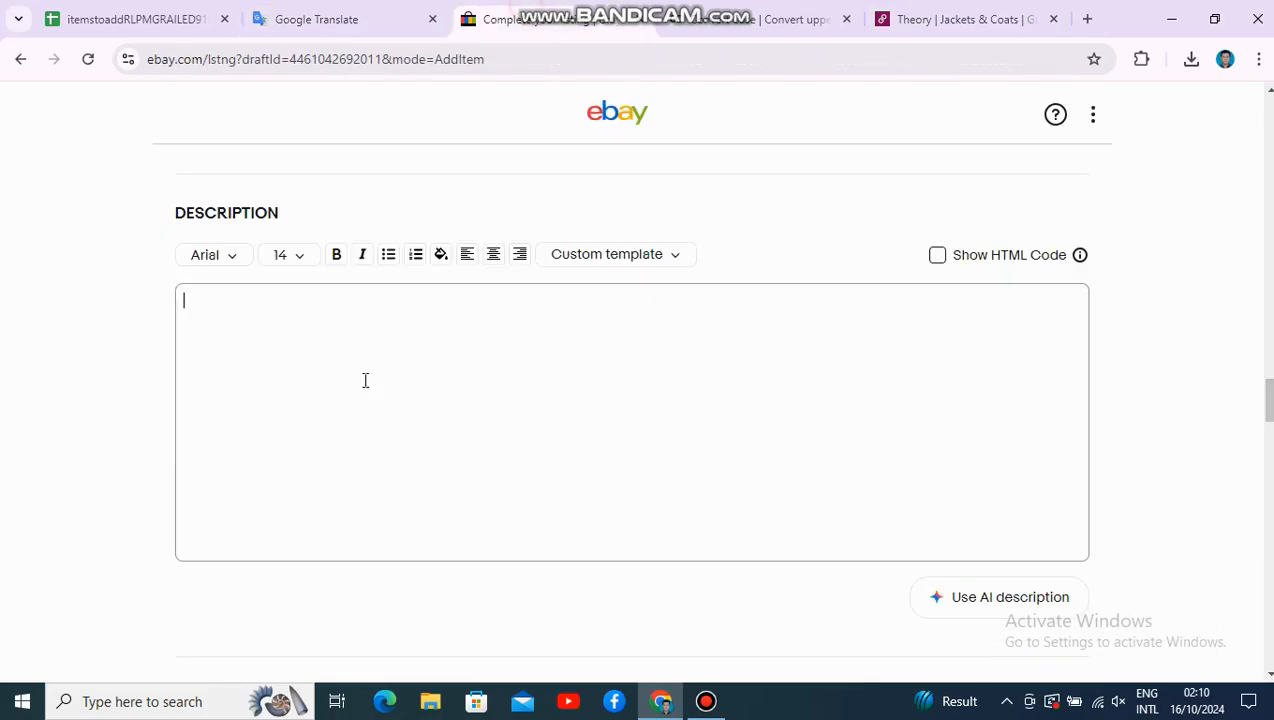
pyautogui.write('Gray Theory Blazer, used lightly SZ 6 🍀🍀🍀  Theory Lanai Blazer in Charcoal  Self: 52% poly, 43% virgin wool, 5% elastane Lining: 94% poly, 6% spandex Dry clean only Open front Front welt pockets')
# Step: Copy the $75 price from Poshmark and paste it as the eBay Buy It Now price
pyautogui.scroll(-6, 300, 340)
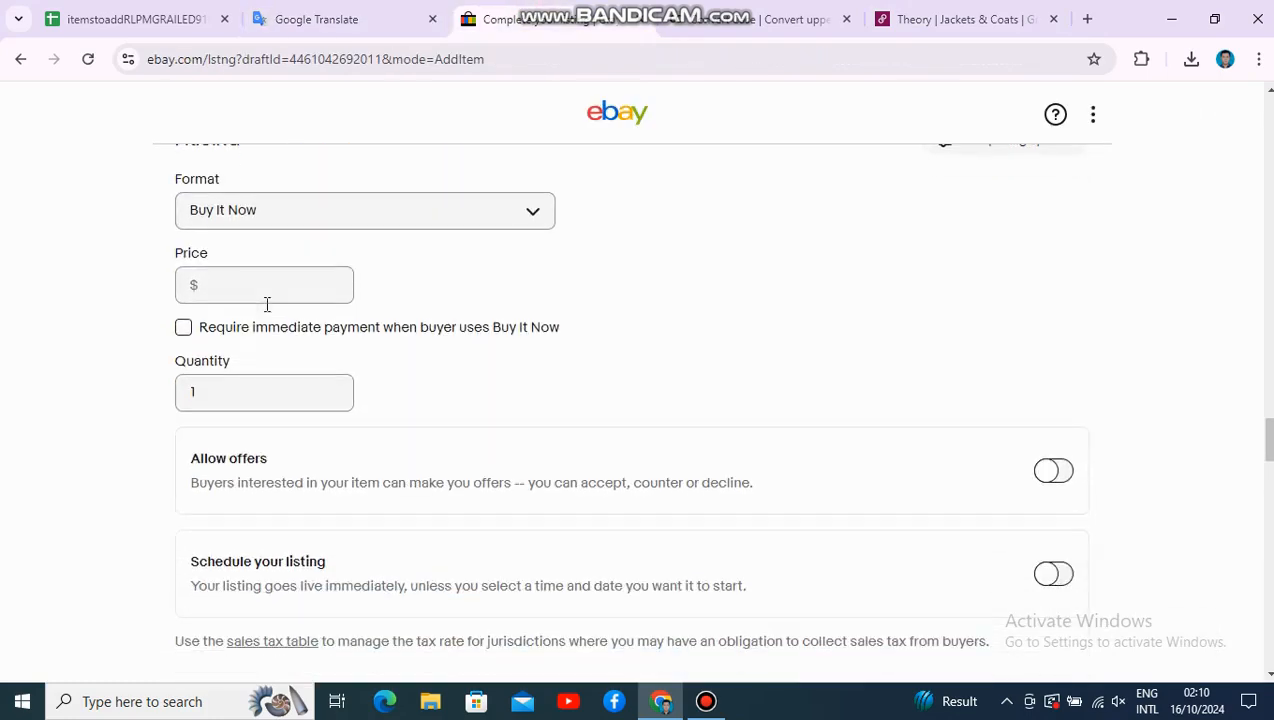
pyautogui.click(248, 304)
pyautogui.click(960, 19)
pyautogui.scroll(3, 690, 230)
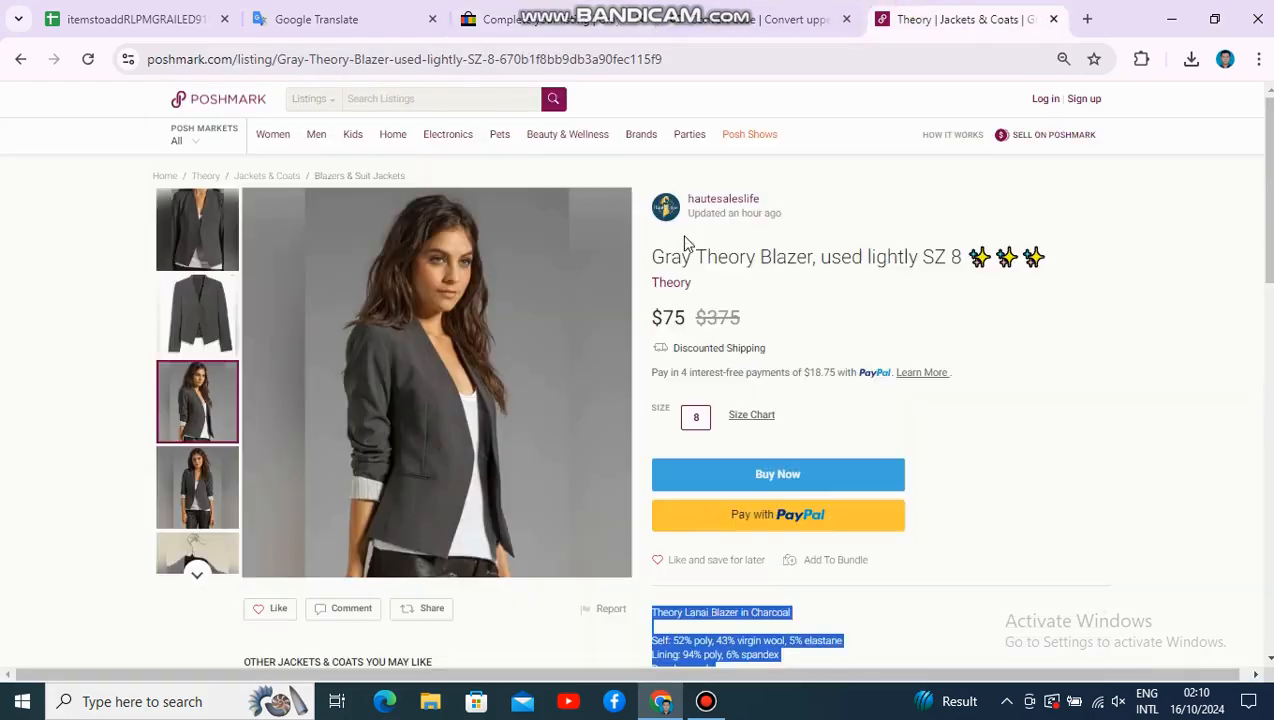
pyautogui.doubleClick(667, 316)
pyautogui.hotkey('ctrl', 'c')
pyautogui.click(520, 19)
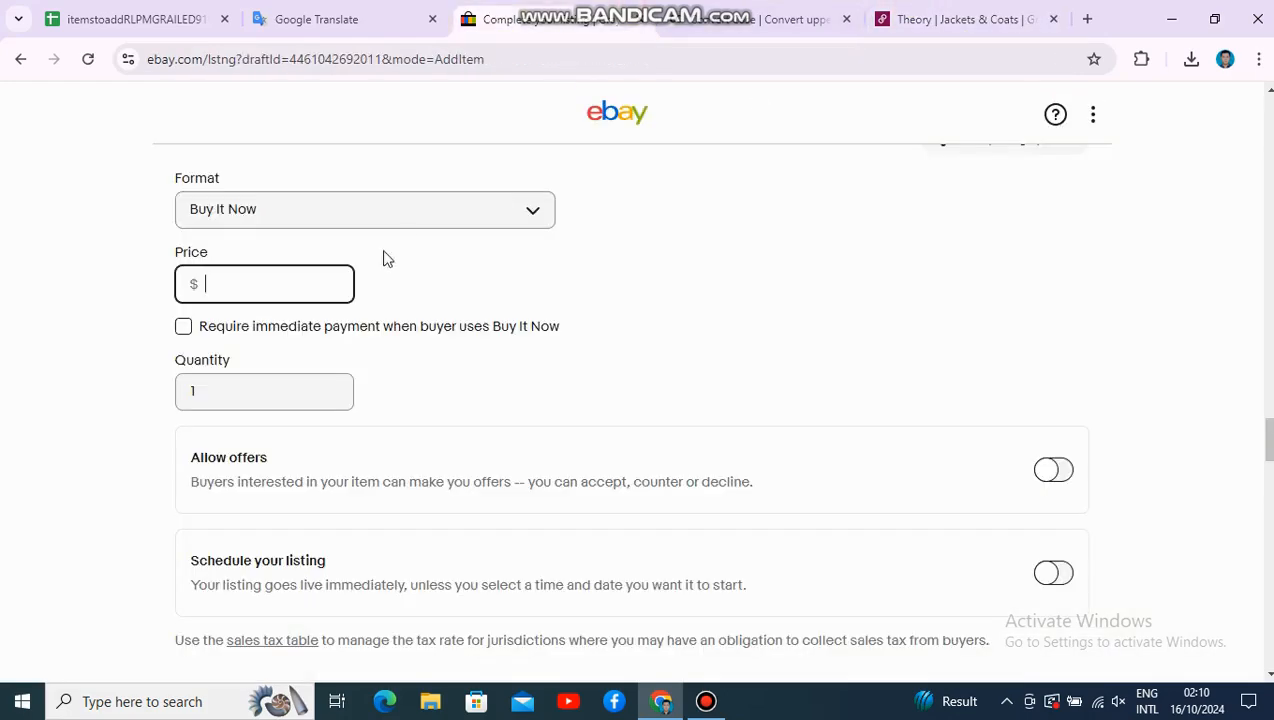
pyautogui.hotkey('ctrl', 'v')
# Step: Review the quantity, package details and domestic shipping services, keeping USPS Priority Mail as the primary service
pyautogui.scroll(-3, 222, 247)
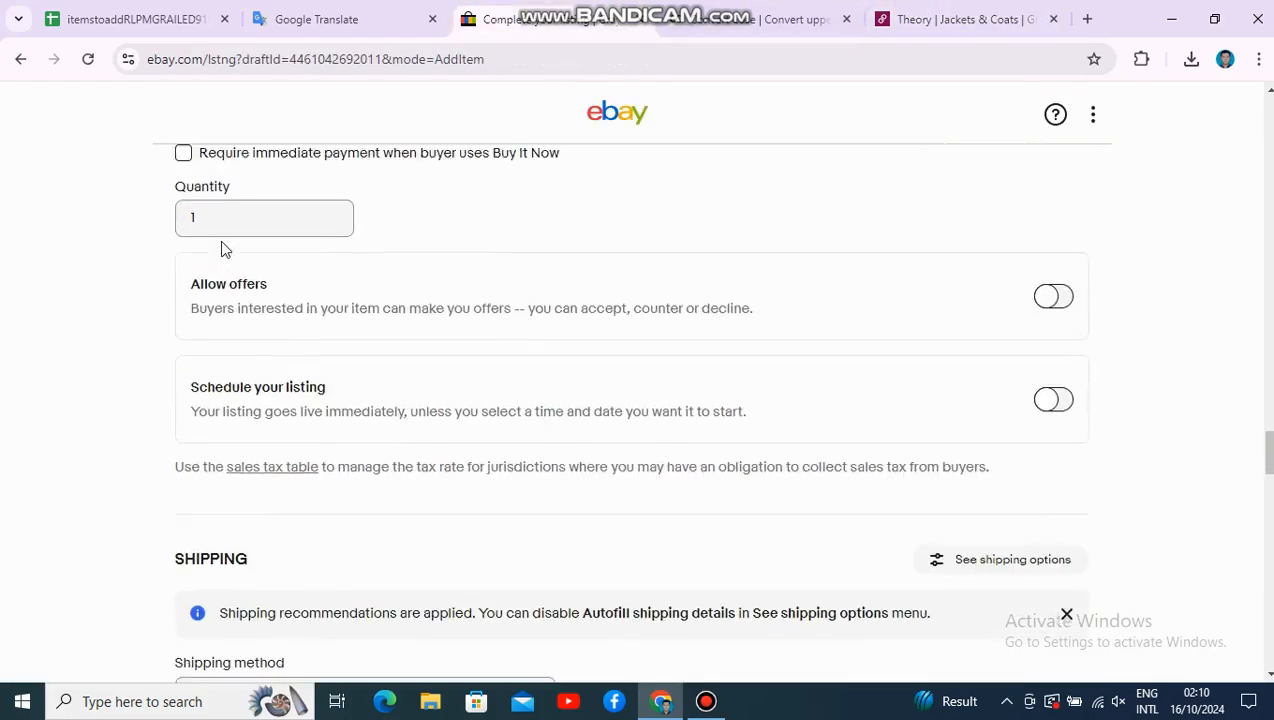
pyautogui.scroll(3, 224, 248)
pyautogui.scroll(-6, 136, 321)
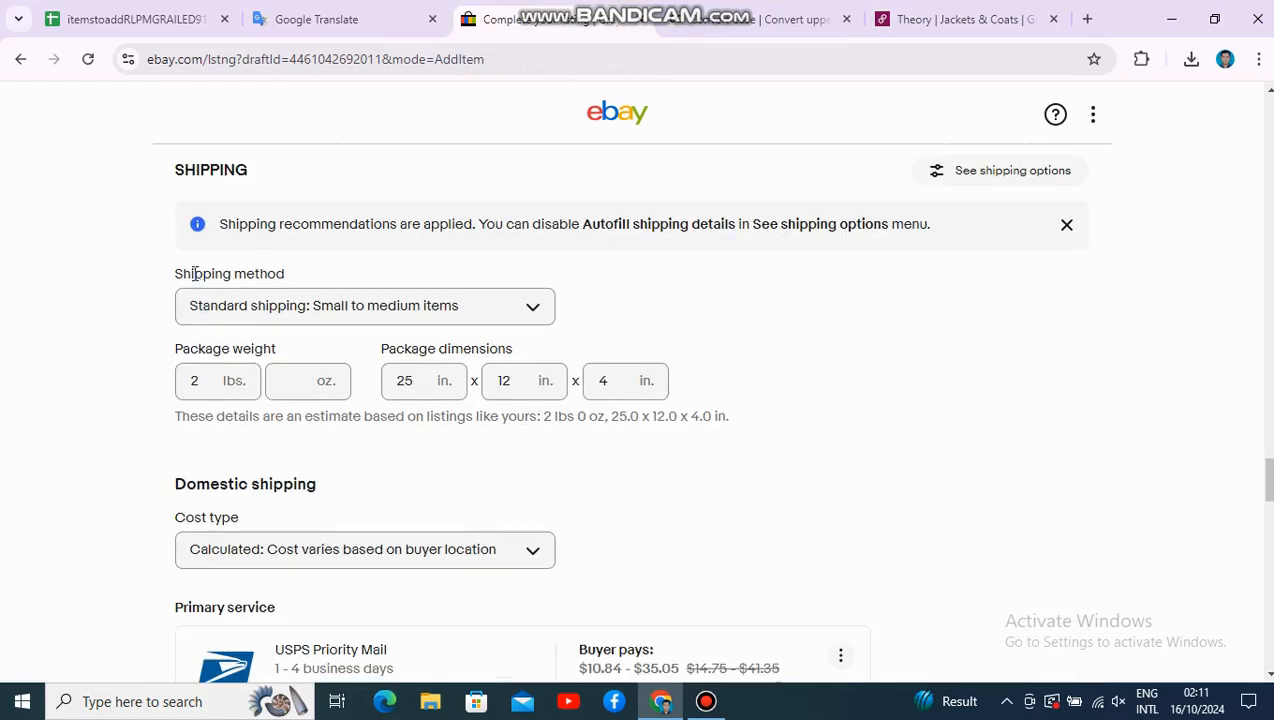
pyautogui.scroll(-1, 256, 250)
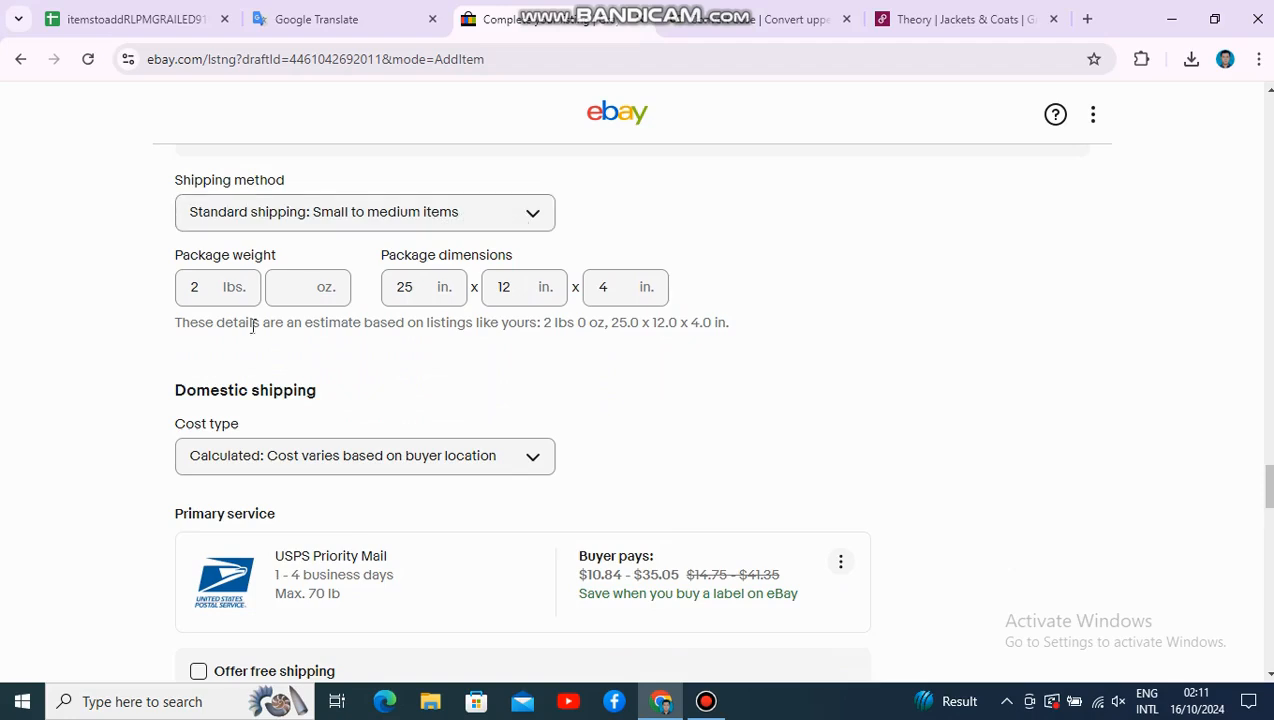
pyautogui.scroll(-1, 455, 316)
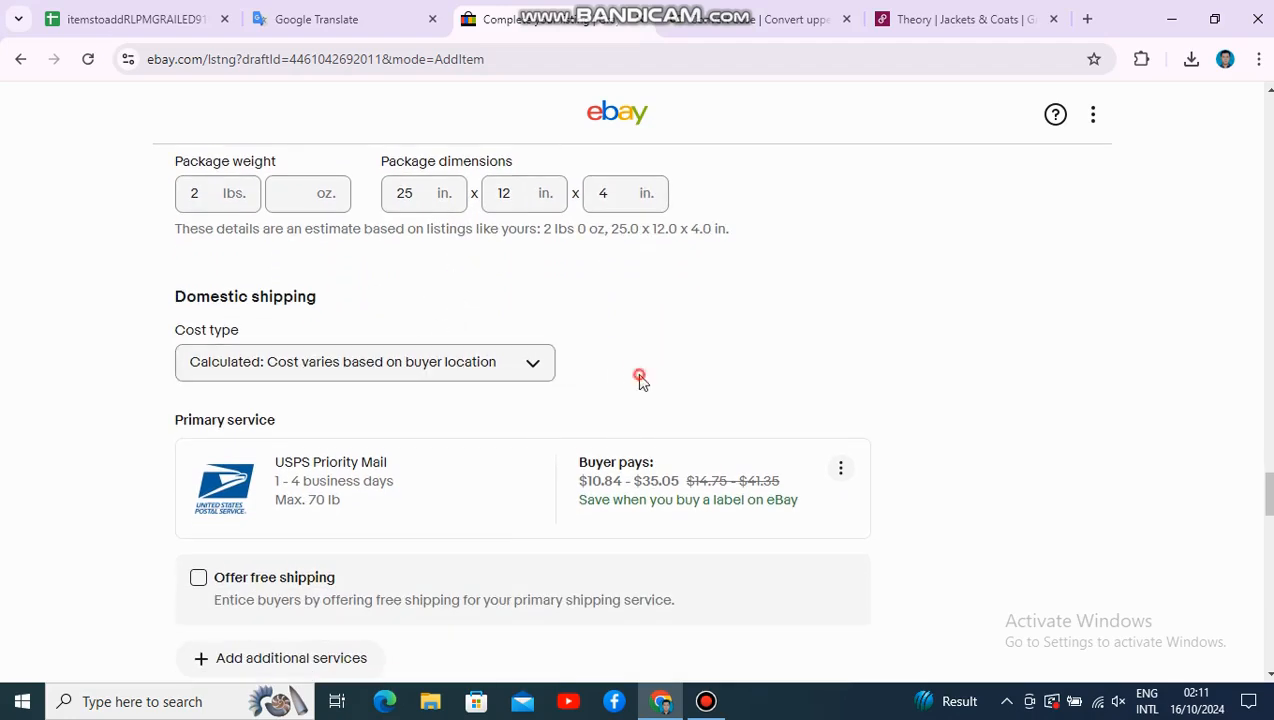
pyautogui.scroll(-2, 633, 345)
pyautogui.click(840, 281)
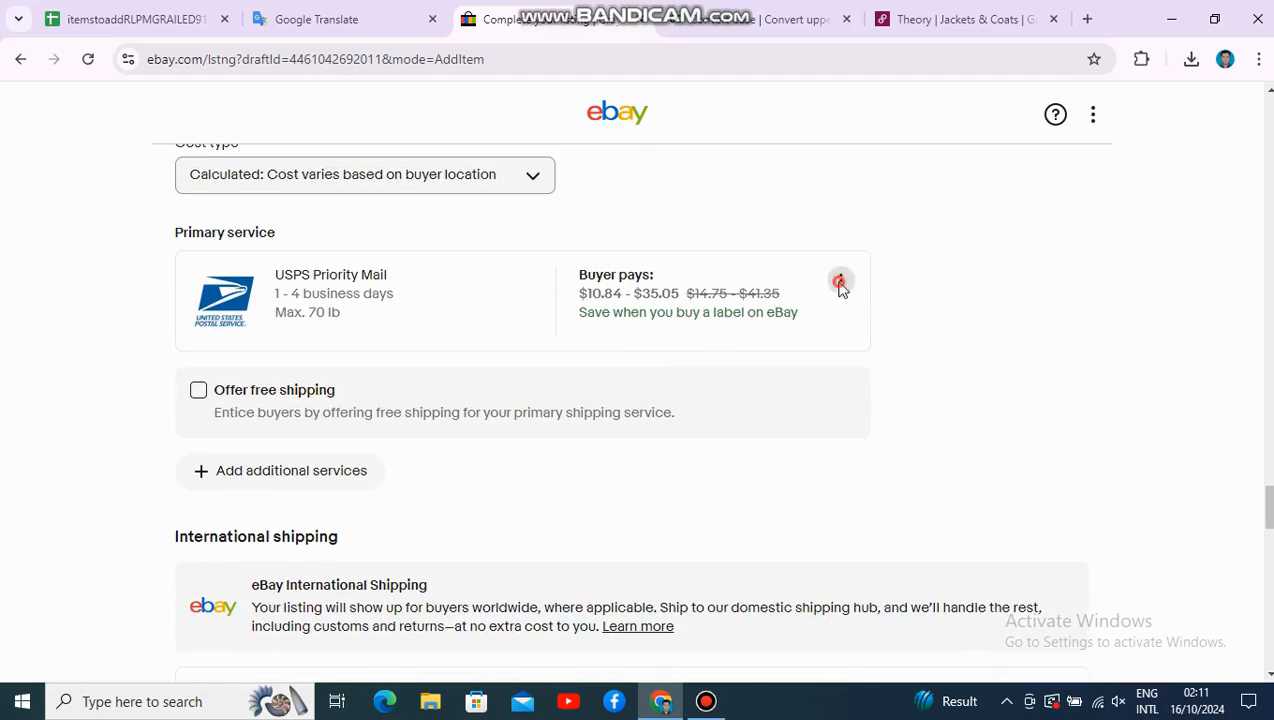
pyautogui.click(765, 359)
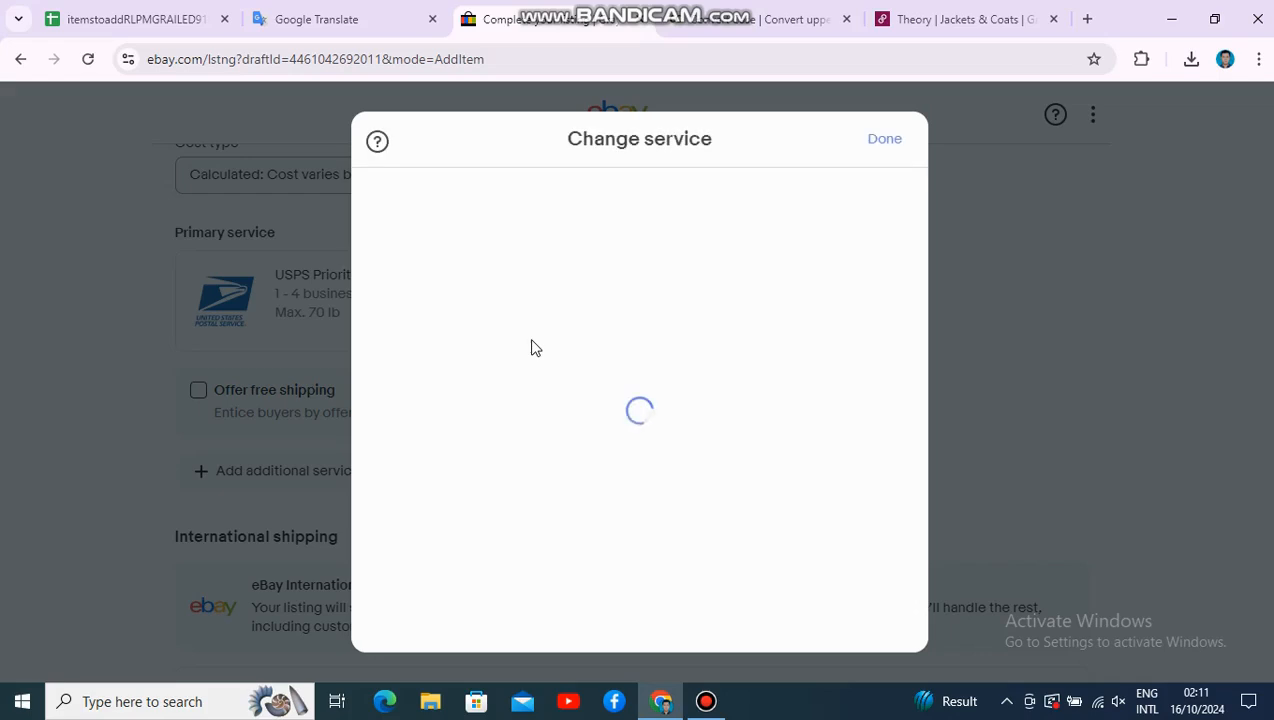
pyautogui.click(878, 137)
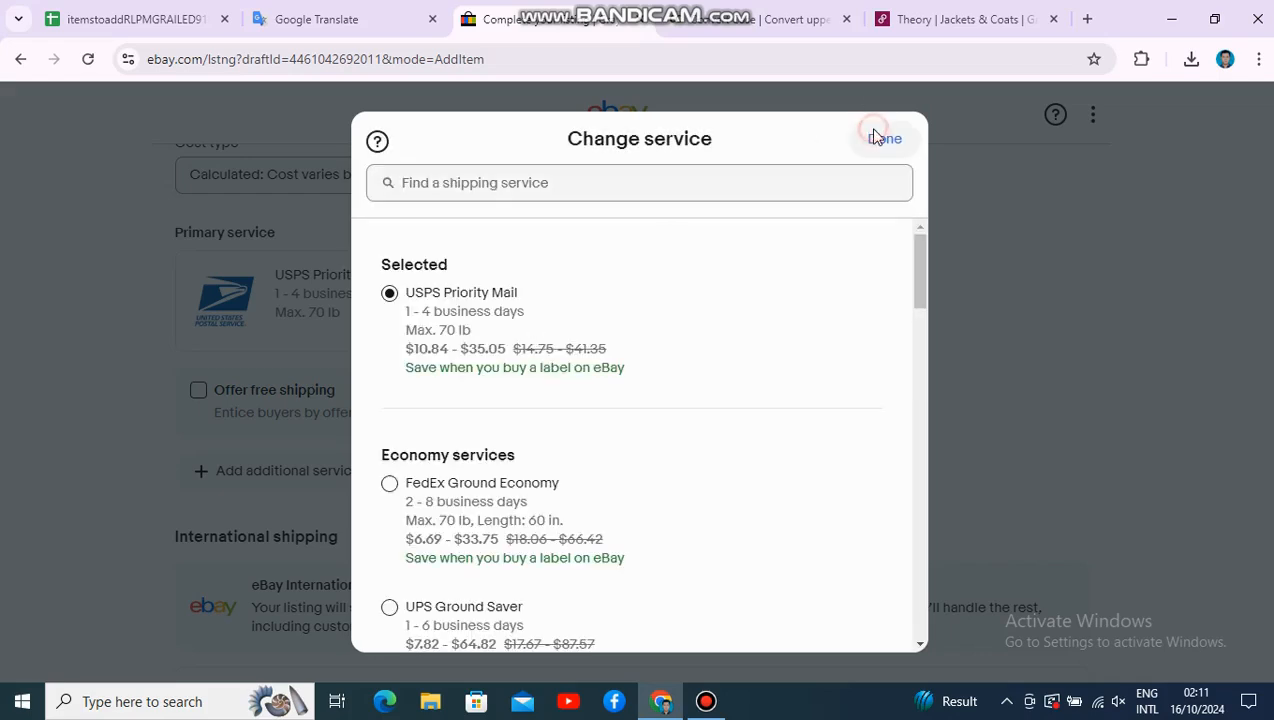
pyautogui.moveTo(257, 272); pyautogui.dragTo(461, 320)
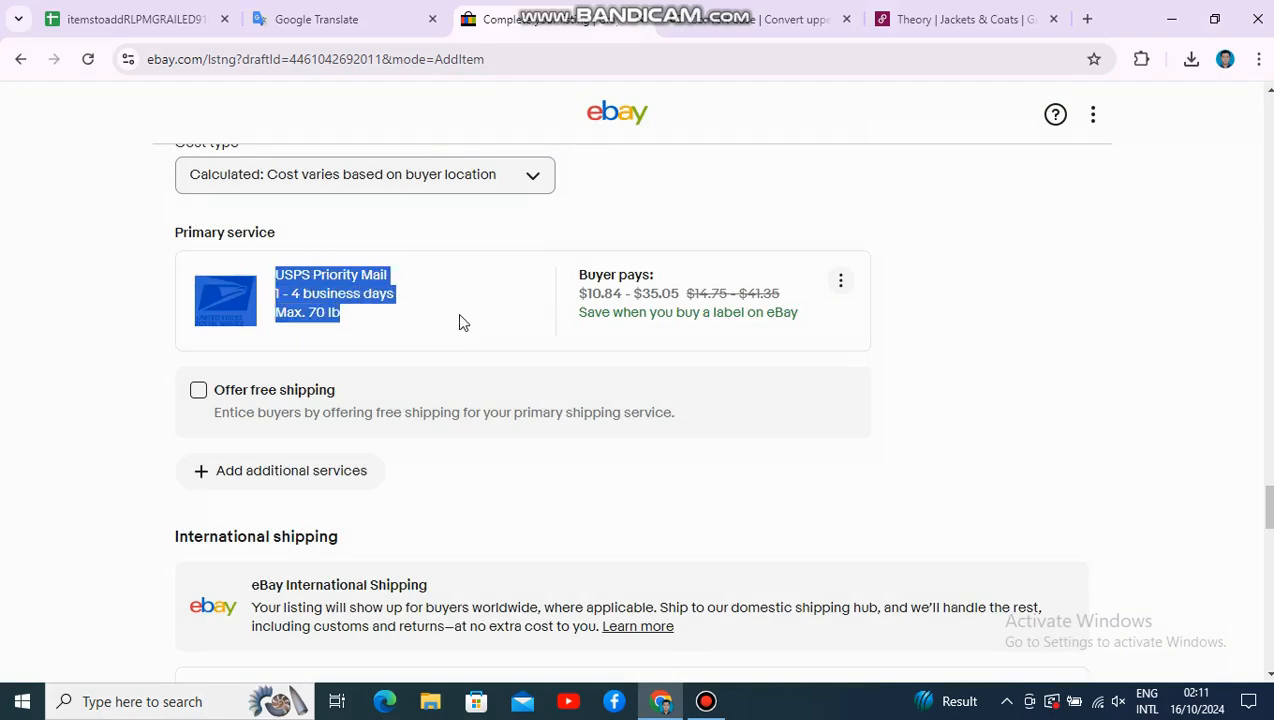
pyautogui.click(995, 478)
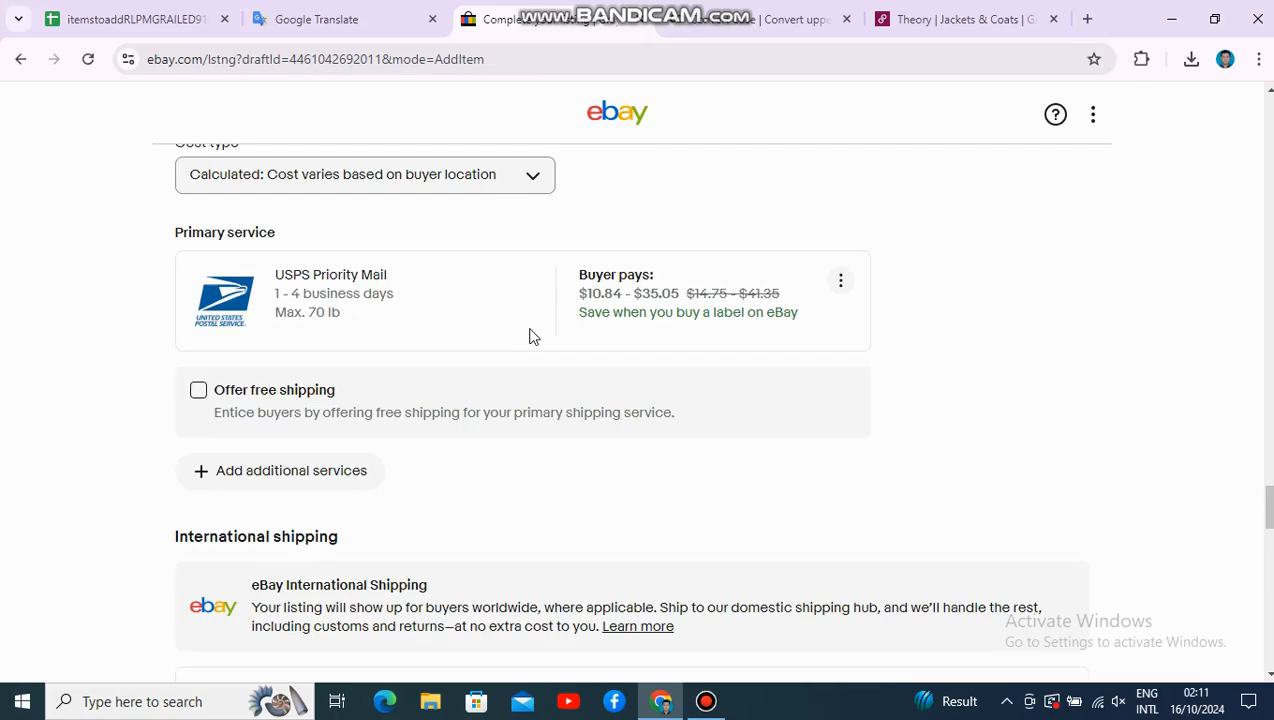
# Step: Submit the completed blazer listing on eBay
pyautogui.scroll(-10, 520, 330)
pyautogui.scroll(-4, 580, 400)
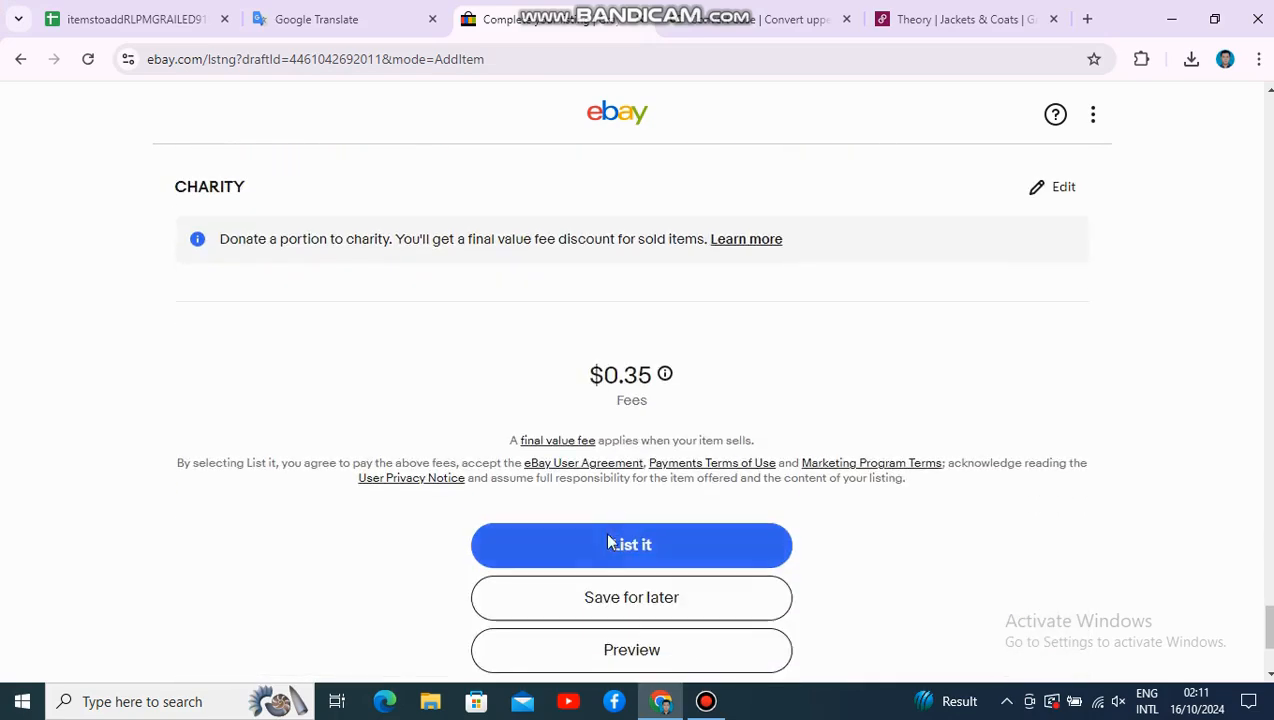
pyautogui.click(609, 540)
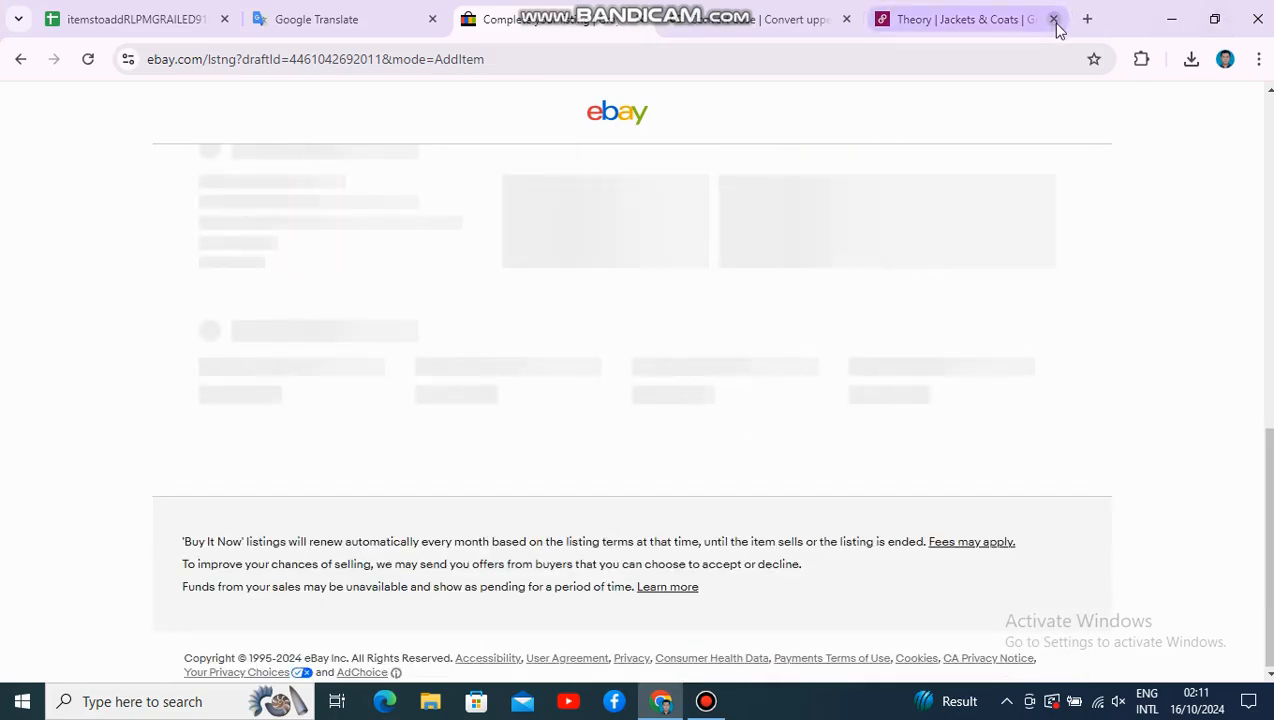
# Step: Close the Poshmark page and copy the live blazer listing's eBay URL into cell E16 of the 100 poshmark sheet in Google Sheets
pyautogui.click(1053, 19)
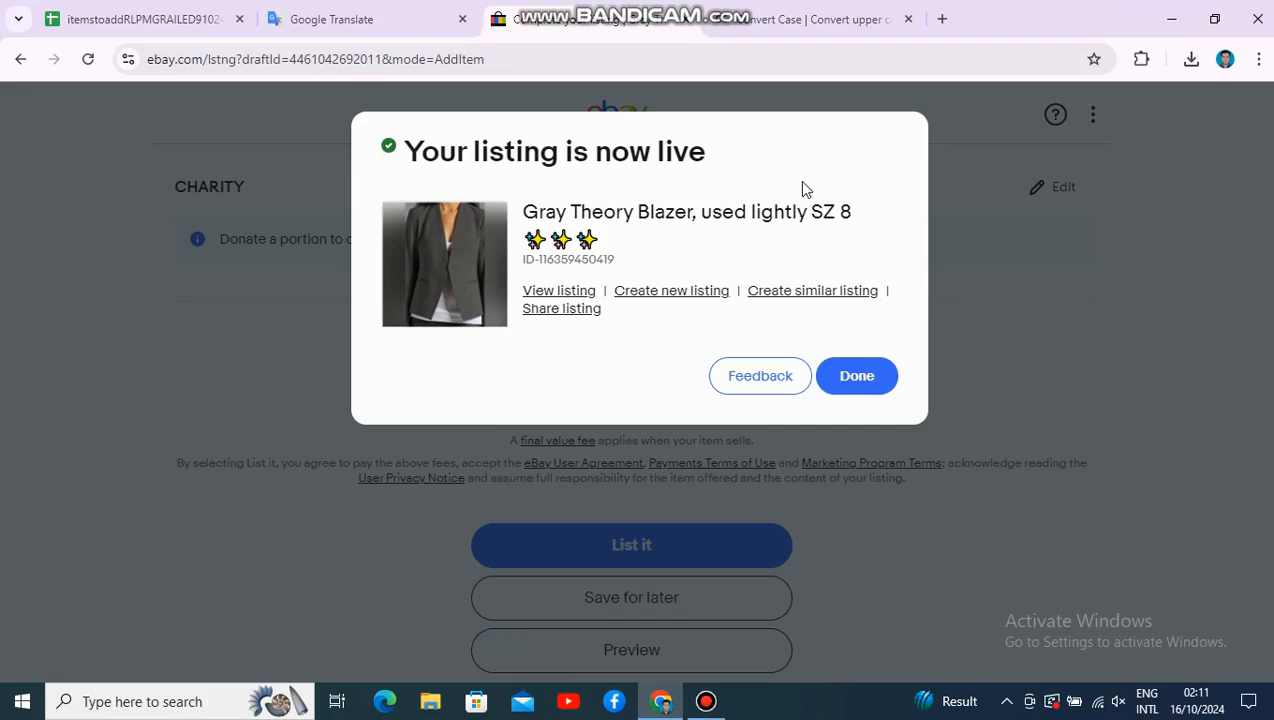
pyautogui.click(552, 292)
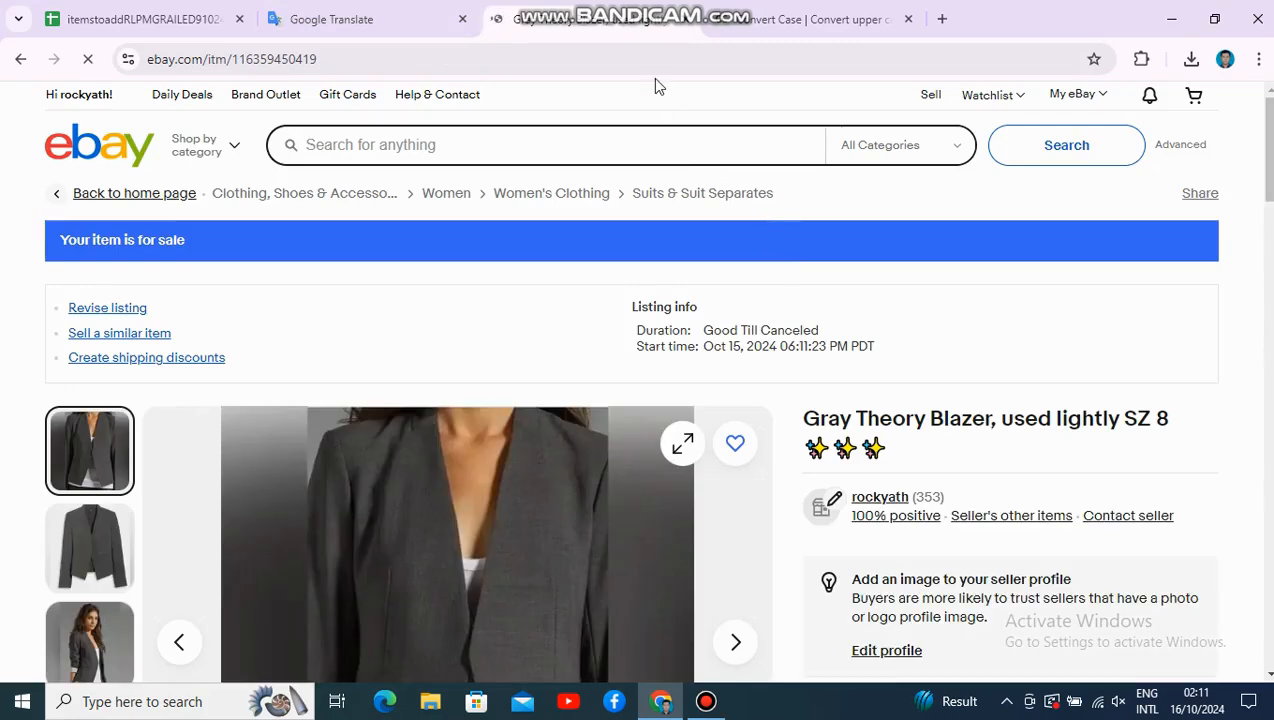
pyautogui.click(655, 62)
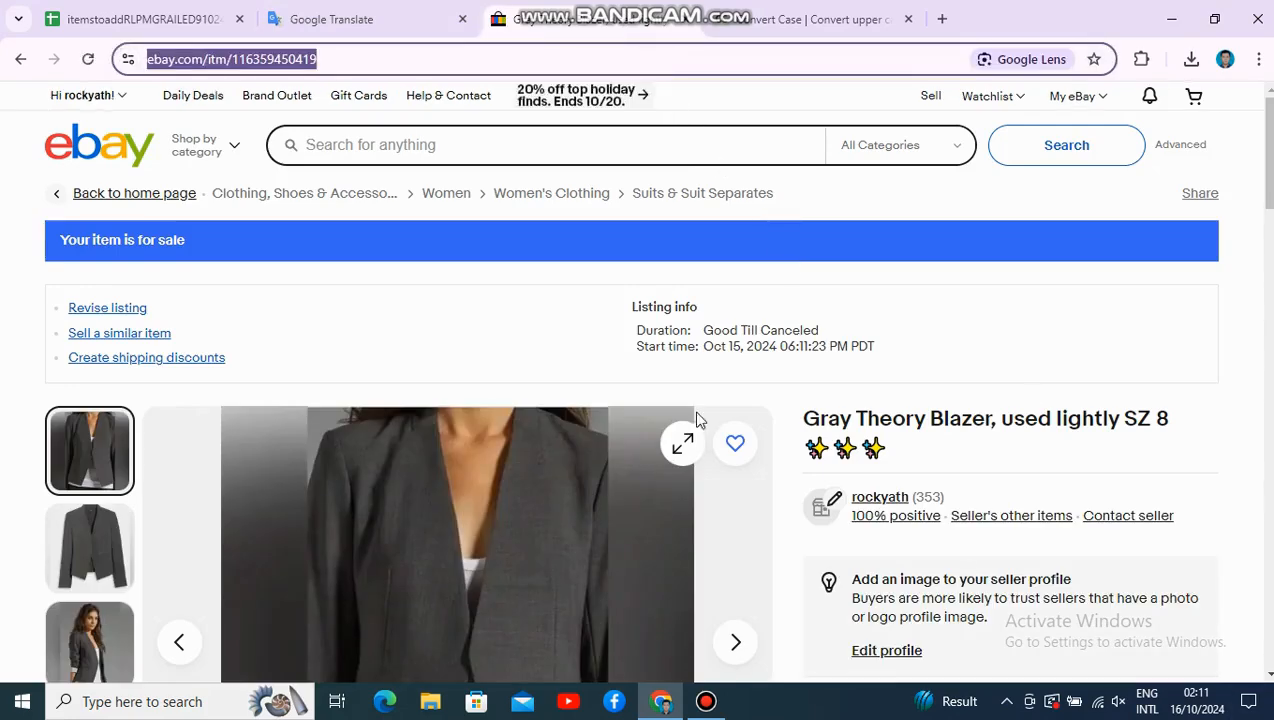
pyautogui.click(170, 20)
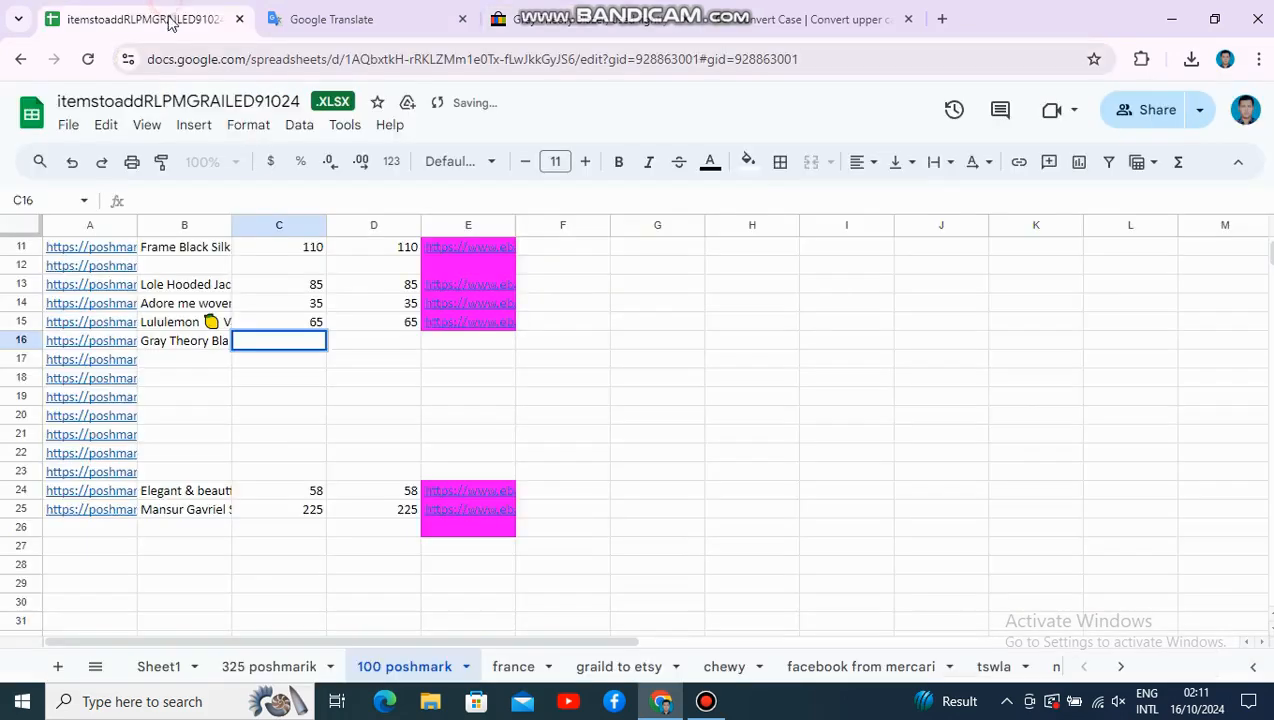
pyautogui.click(477, 345)
pyautogui.hotkey('ctrl', 'v')
pyautogui.click(651, 483)
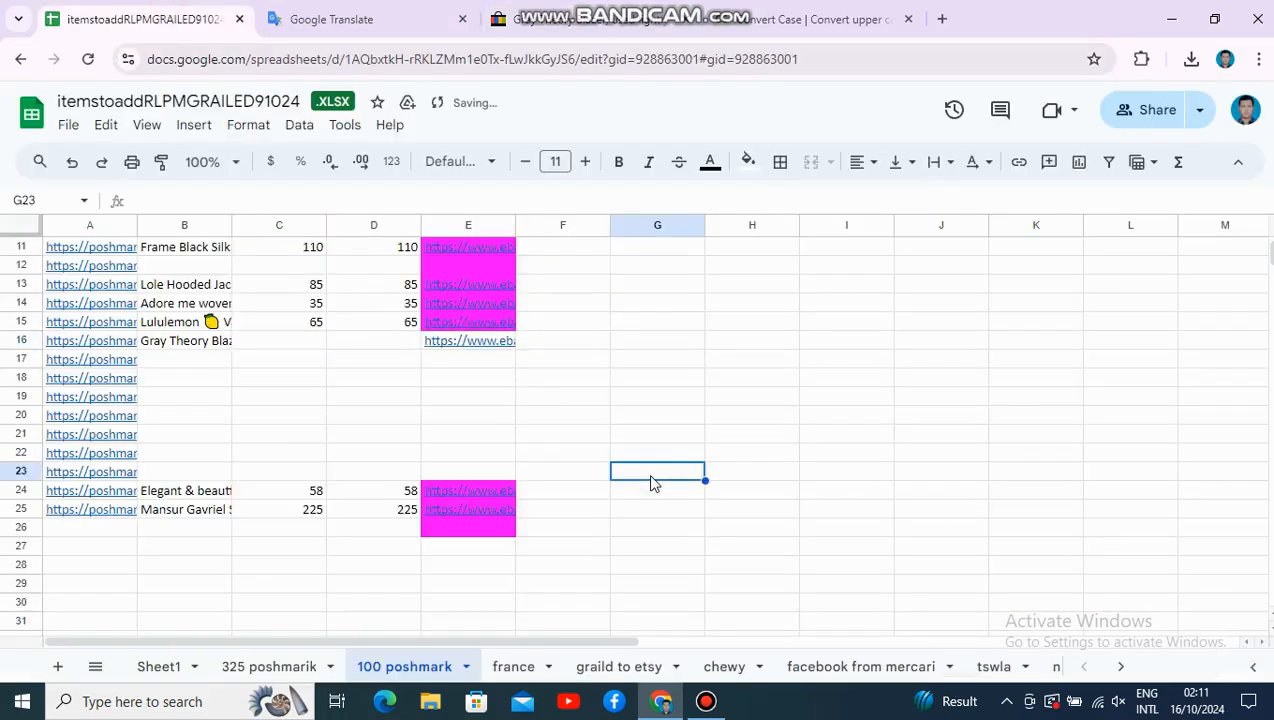
# Step: Copy the 75.00 price from the live eBay listing into cells C16 and D16 of the 100 poshmark sheet
pyautogui.click(596, 18)
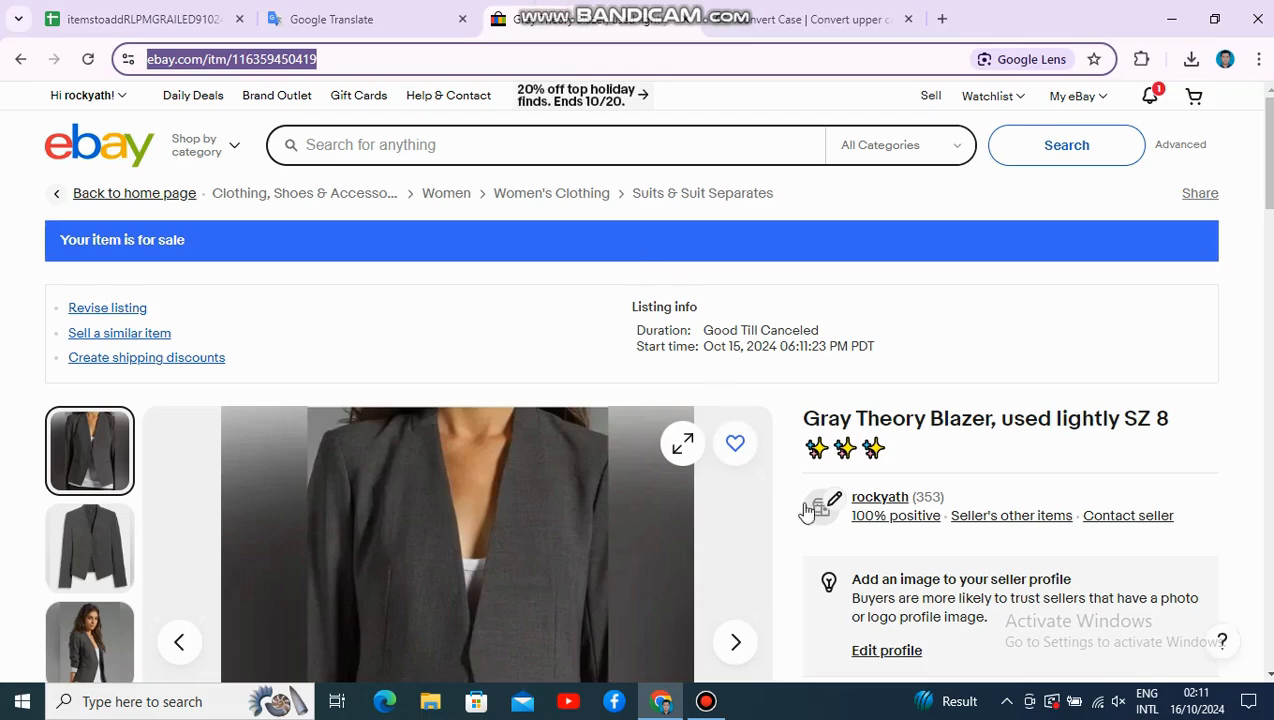
pyautogui.scroll(-3, 850, 455)
pyautogui.click(872, 334)
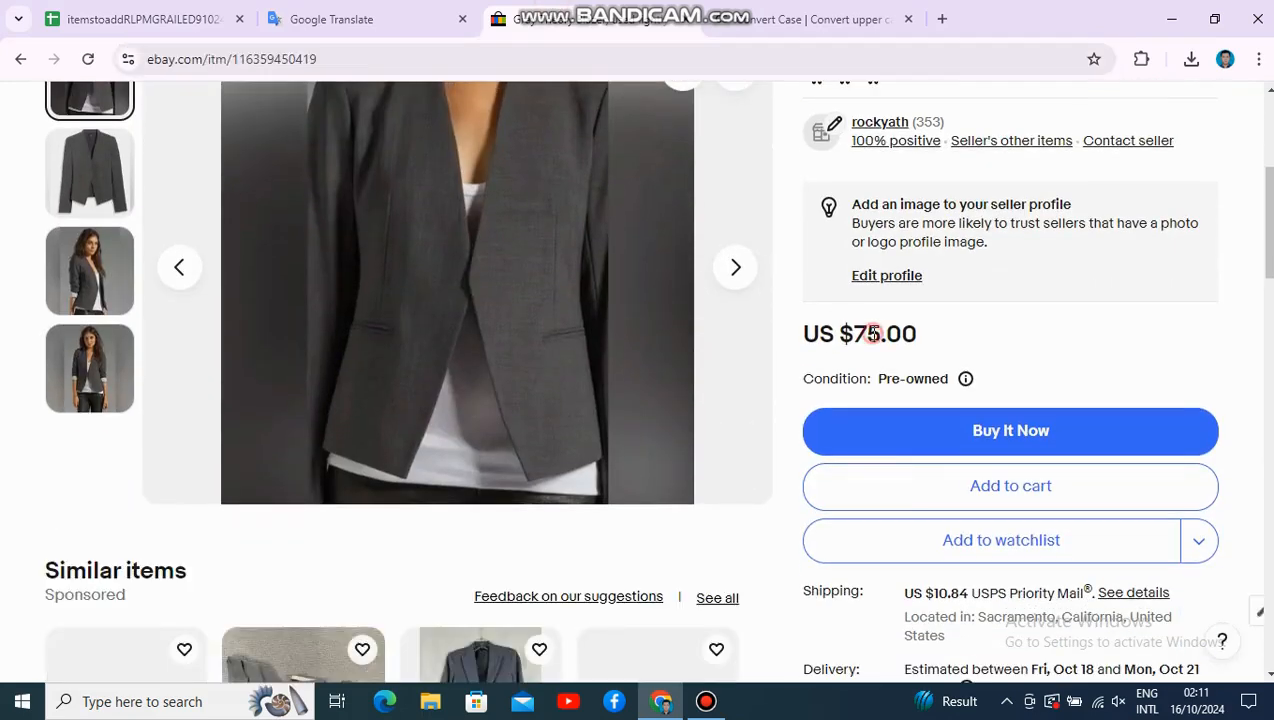
pyautogui.tripleClick(872, 334)
pyautogui.doubleClick(869, 334)
pyautogui.hotkey('ctrl', 'c')
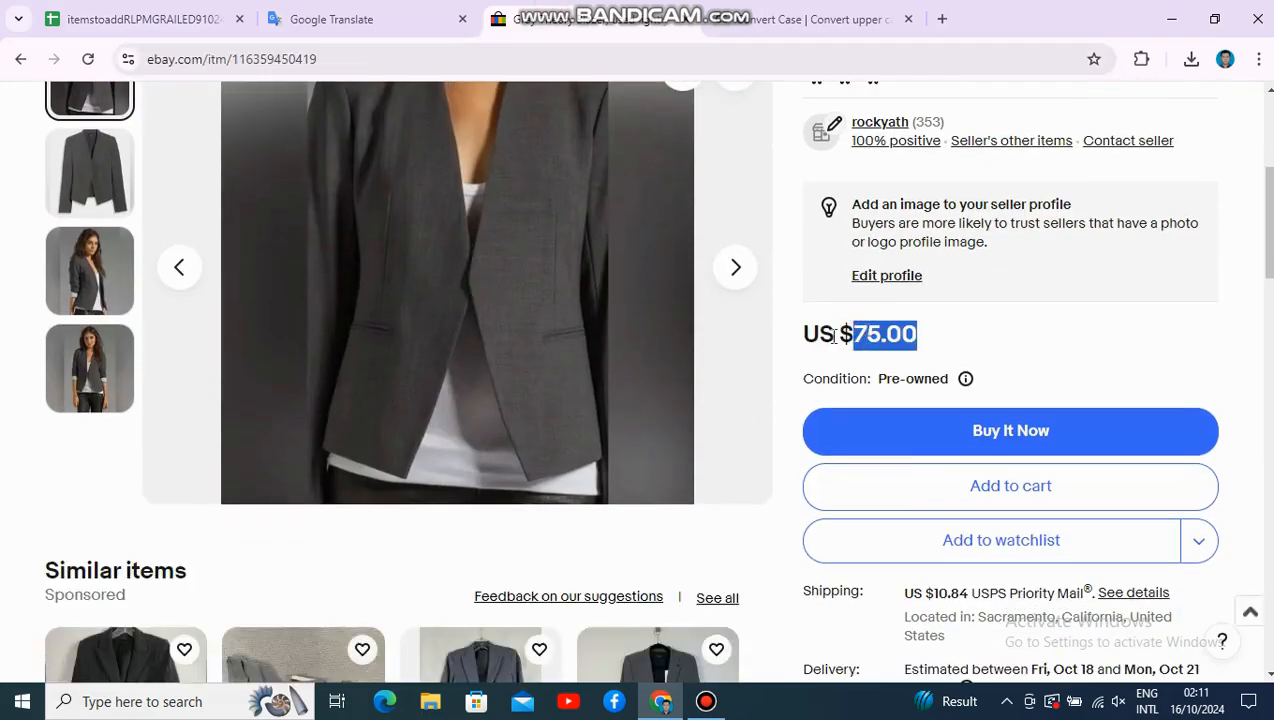
pyautogui.click(130, 19)
pyautogui.click(305, 346)
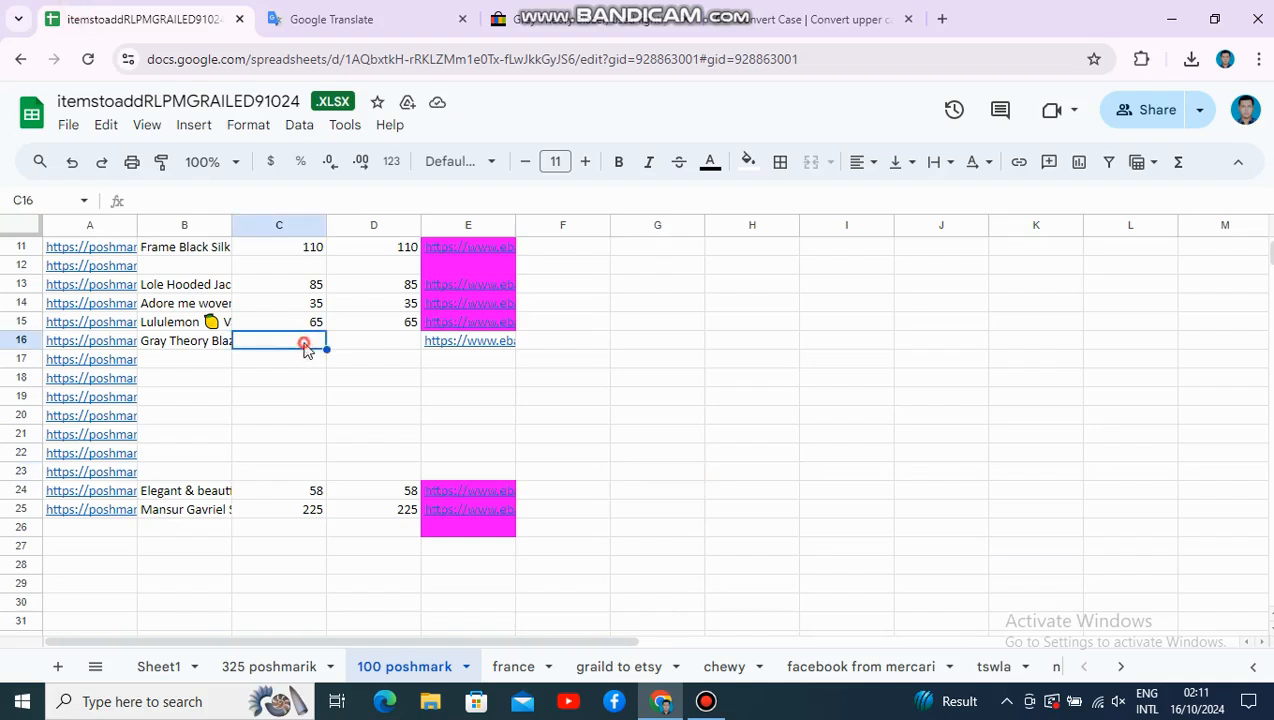
pyautogui.hotkey('ctrl', 'v')
pyautogui.press('Tab')
pyautogui.hotkey('ctrl', 'v')
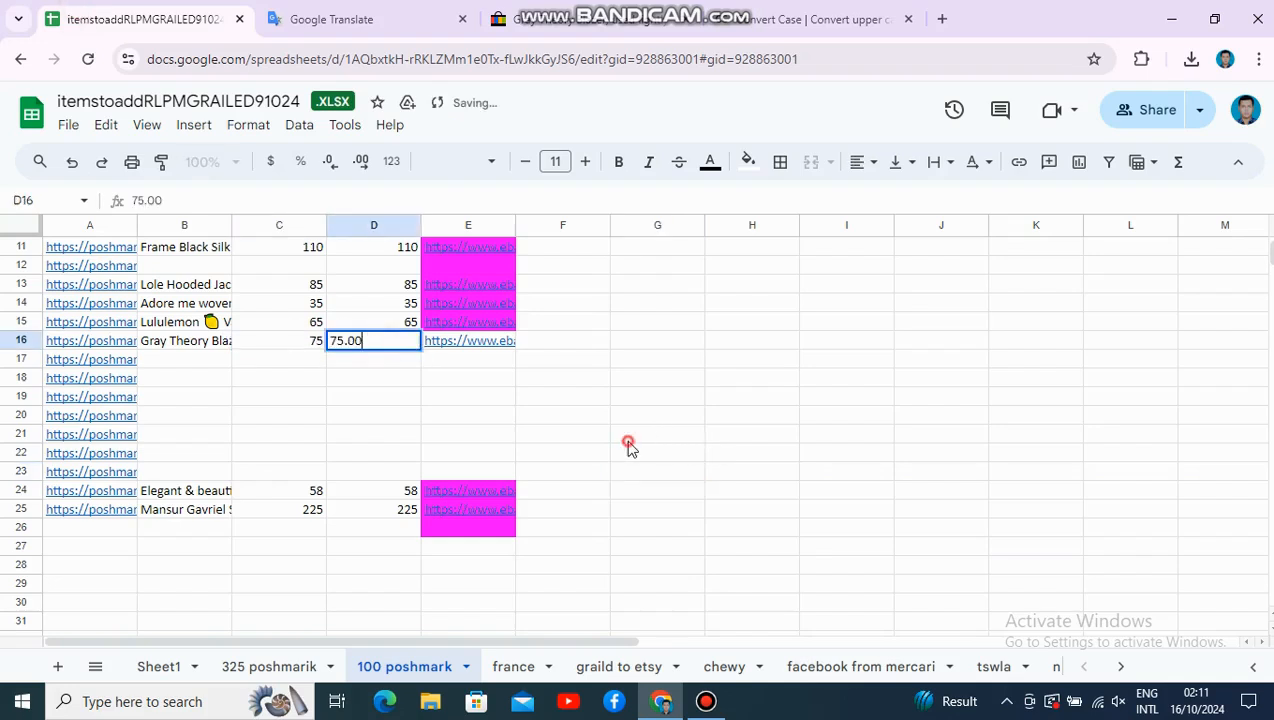
pyautogui.click(623, 435)
pyautogui.hotkey('ctrl', '3')
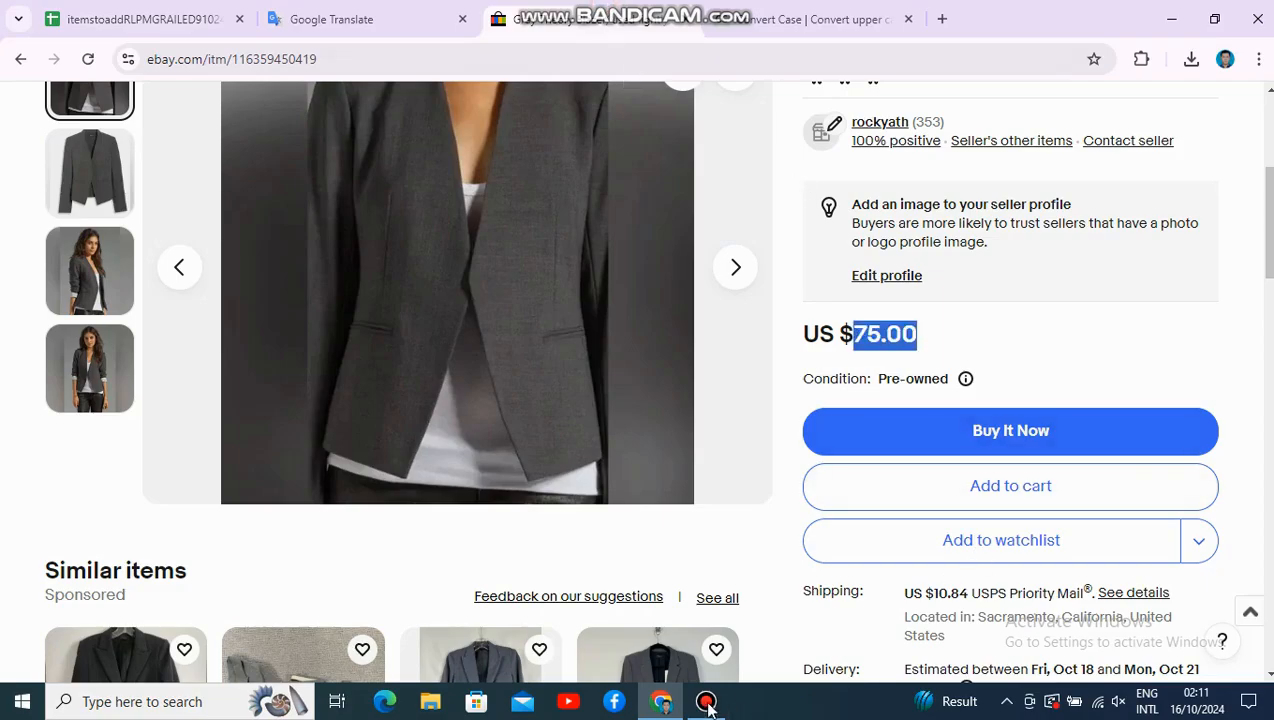
pyautogui.click(706, 701)
pyautogui.click(862, 128)
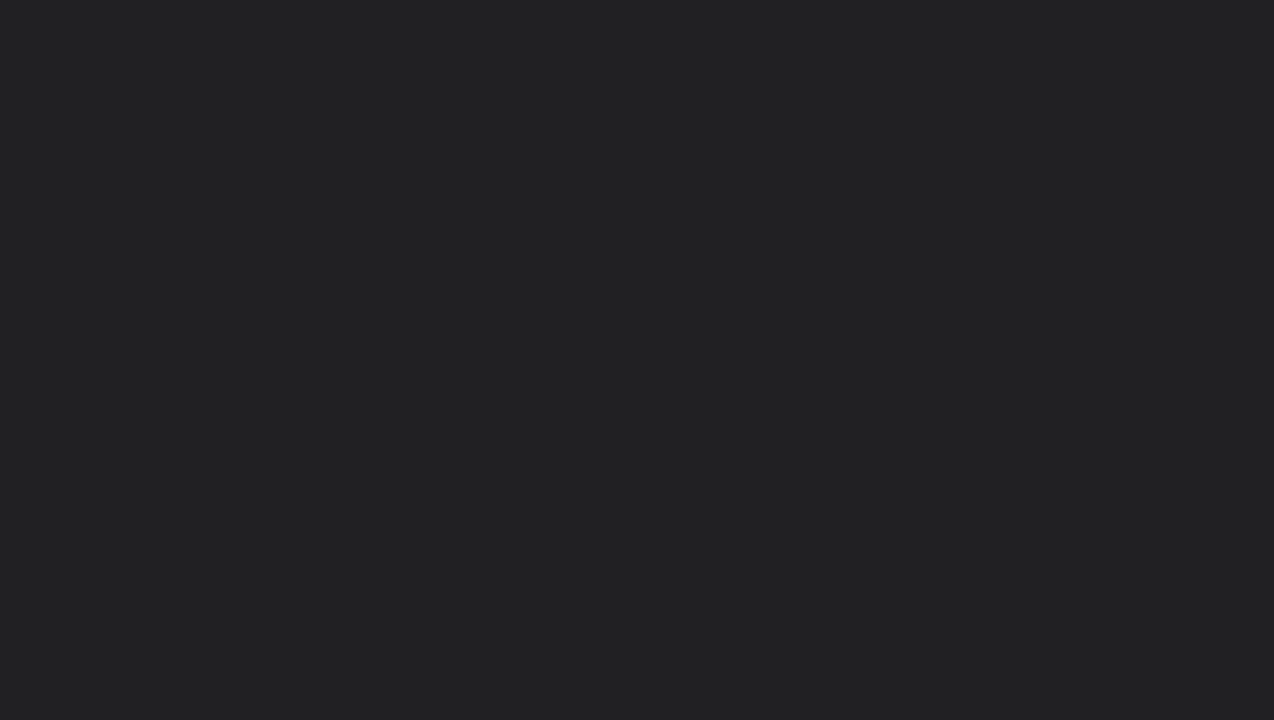